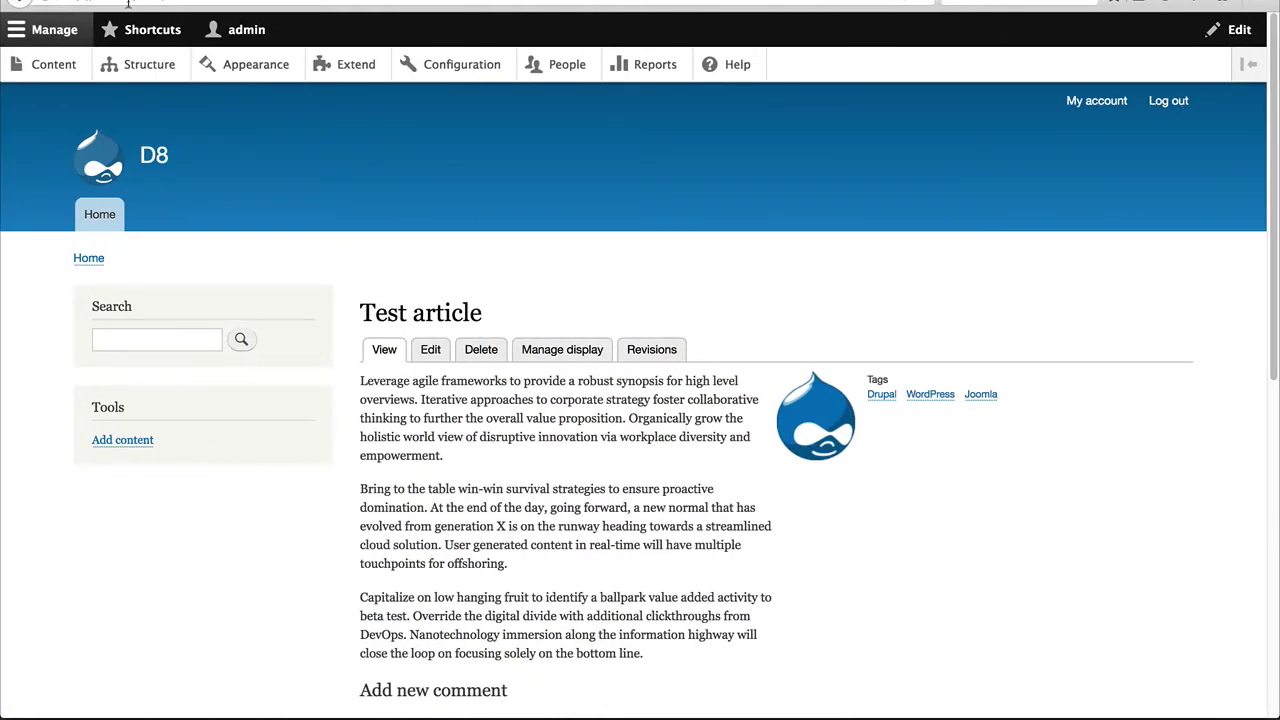
# Go through Structure and Display Suite to the Fields tab, which lists no custom fields yet.
pyautogui.click(129, 68)
pyautogui.scroll(-1, 85, 441)
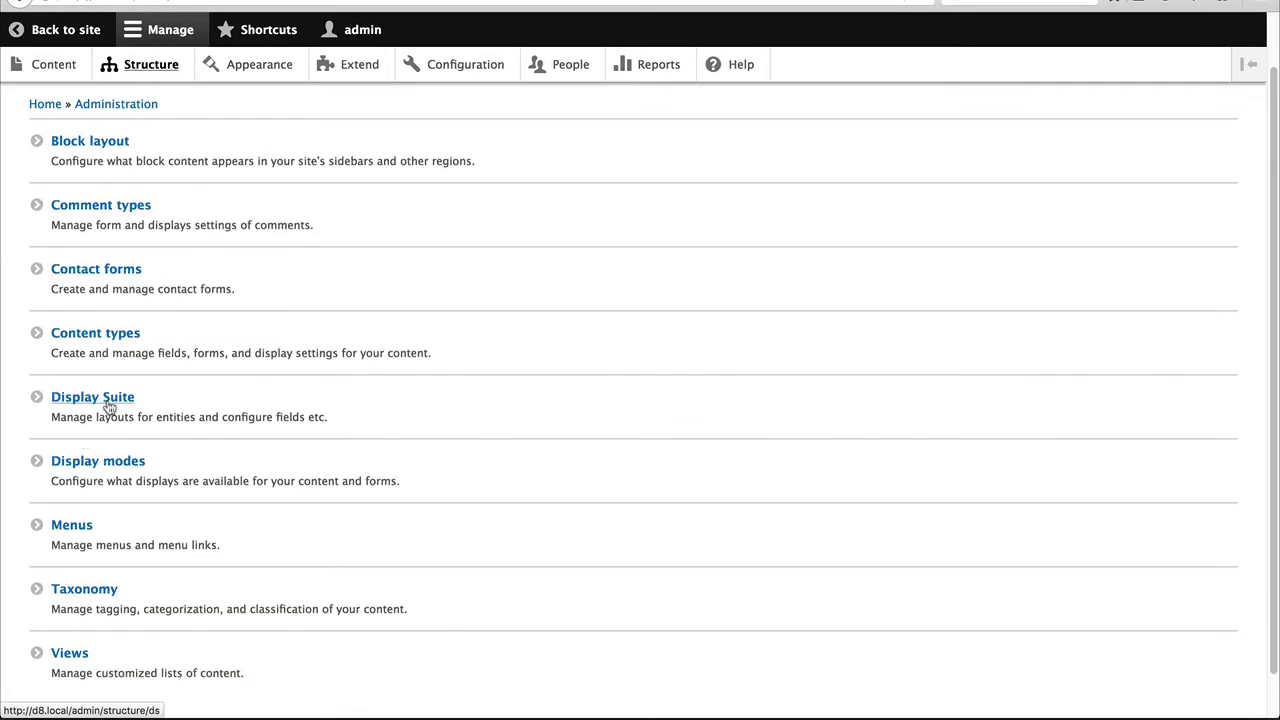
pyautogui.click(107, 405)
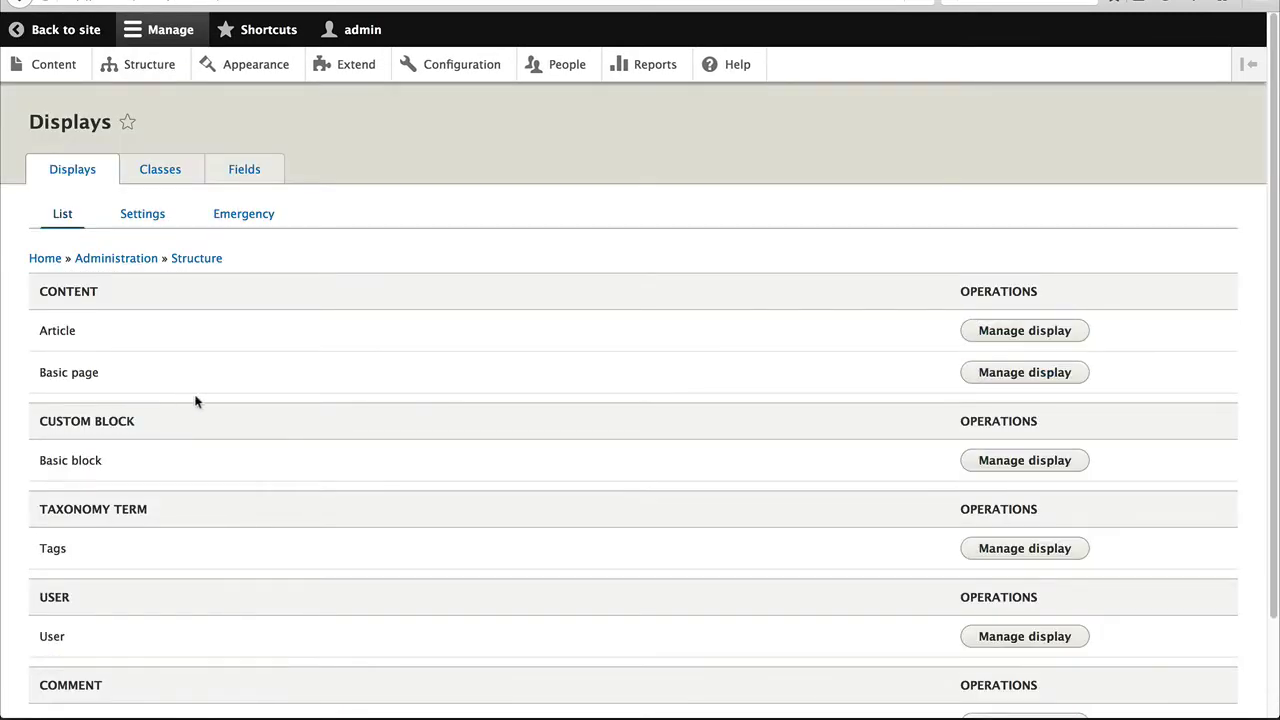
pyautogui.scroll(-1, 225, 400)
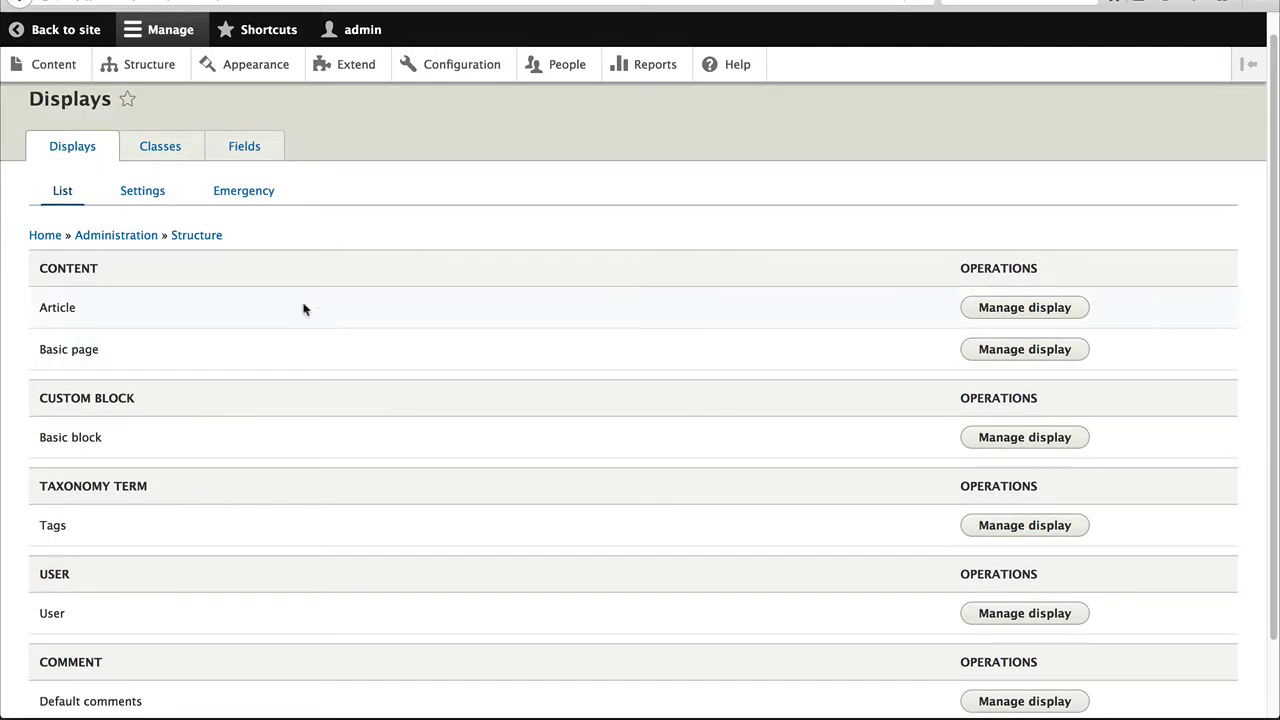
pyautogui.click(250, 155)
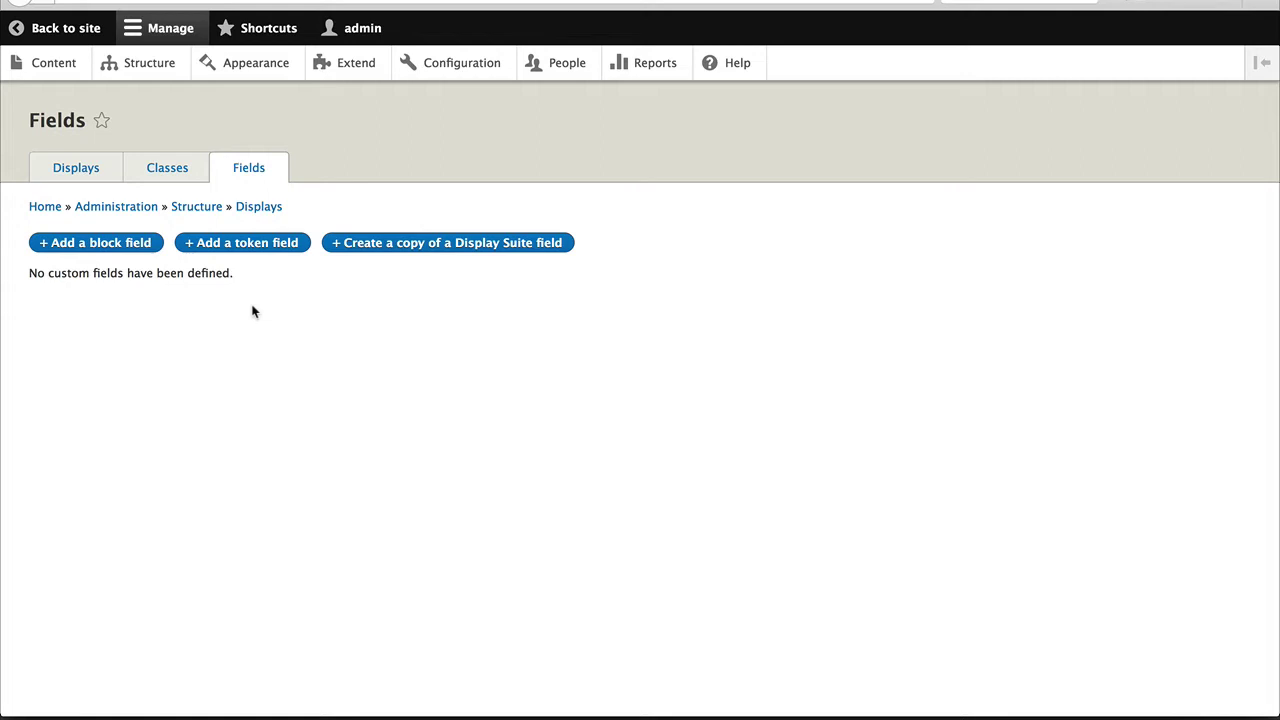
# Fill a new block field with the Recent content block, label 'Recent content' and Node entity.
pyautogui.click(140, 242)
pyautogui.click(133, 215)
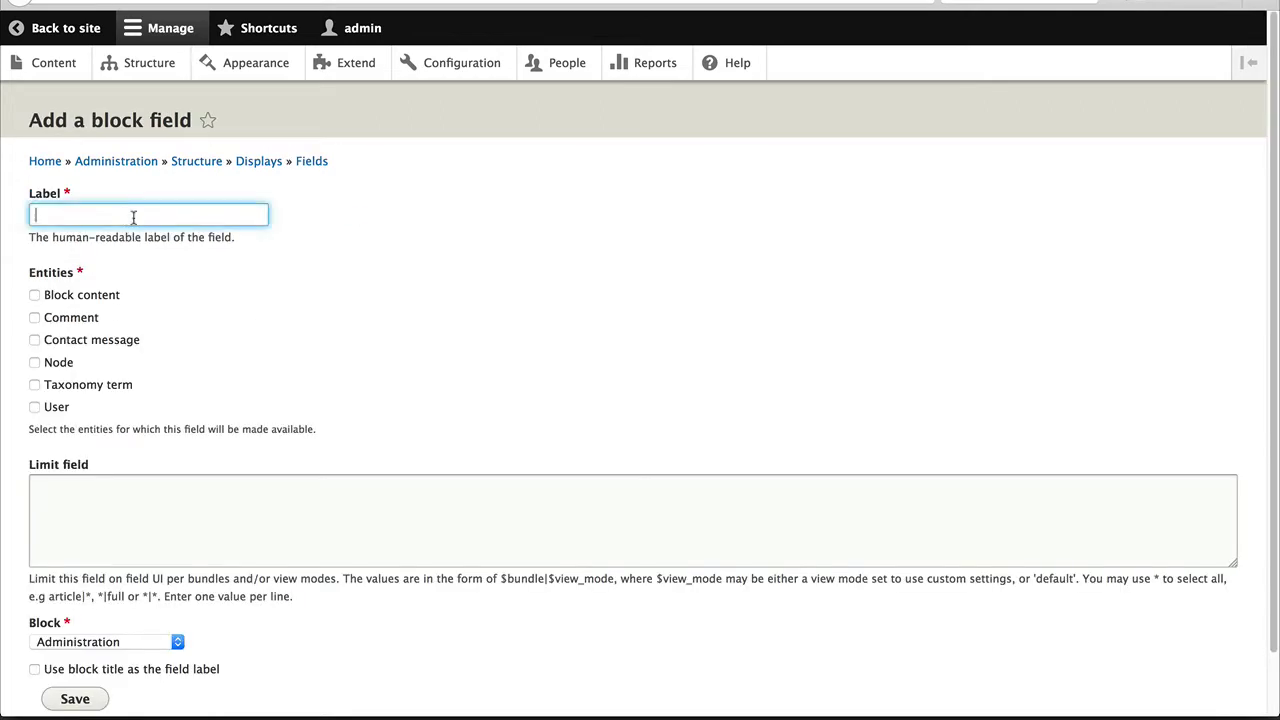
pyautogui.scroll(-2, 316, 253)
pyautogui.click(177, 575)
pyautogui.scroll(-2, 125, 430)
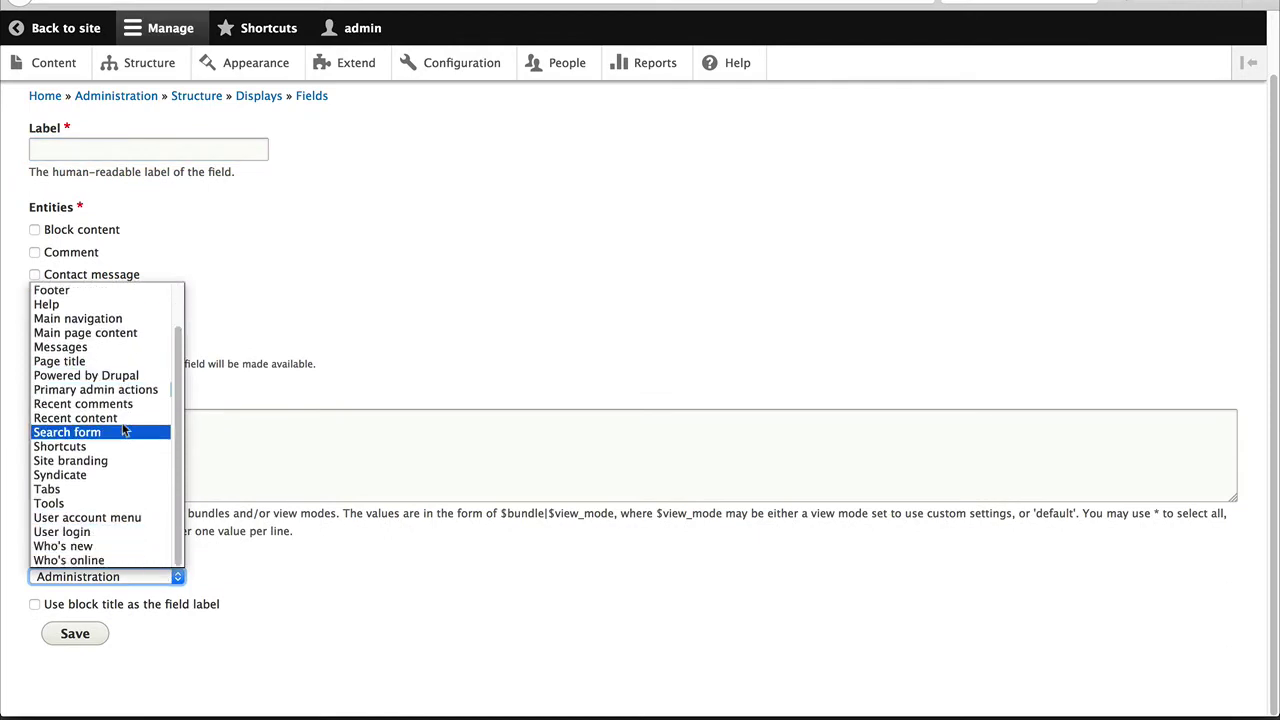
pyautogui.scroll(1, 110, 292)
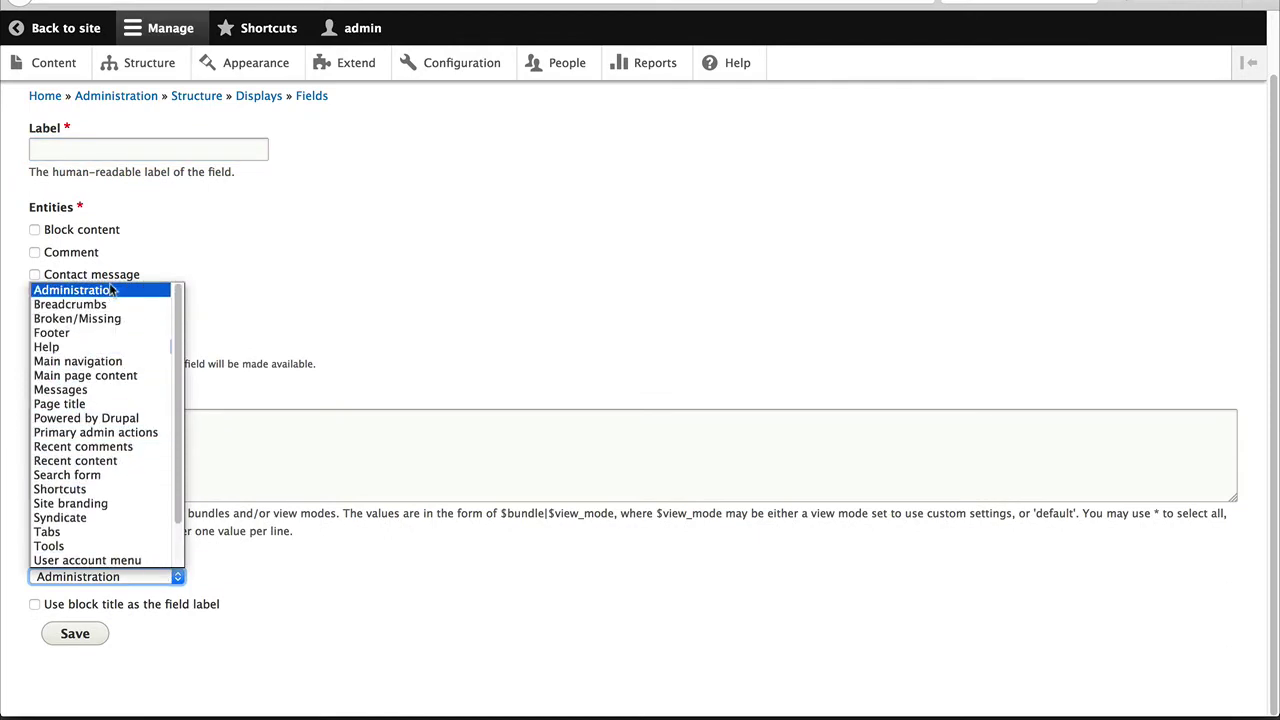
pyautogui.click(112, 462)
pyautogui.scroll(2, 302, 589)
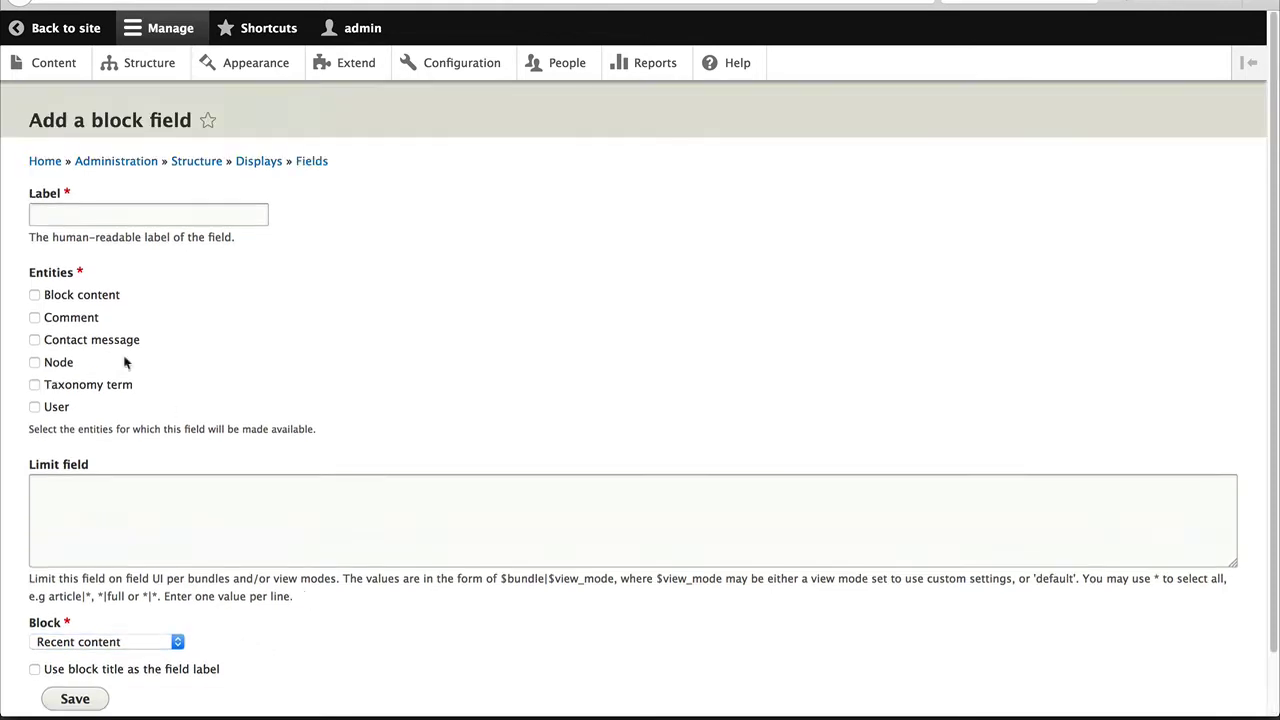
pyautogui.click(68, 210)
pyautogui.write('Rec')
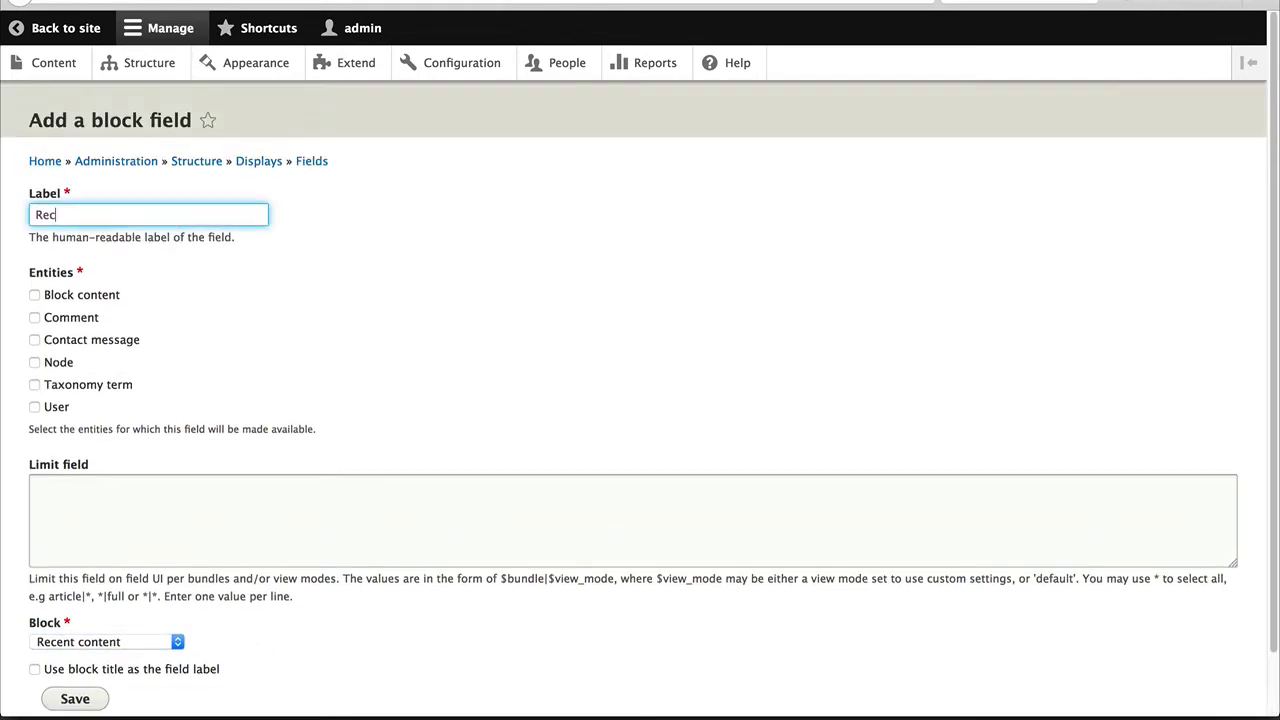
pyautogui.write('ent content')
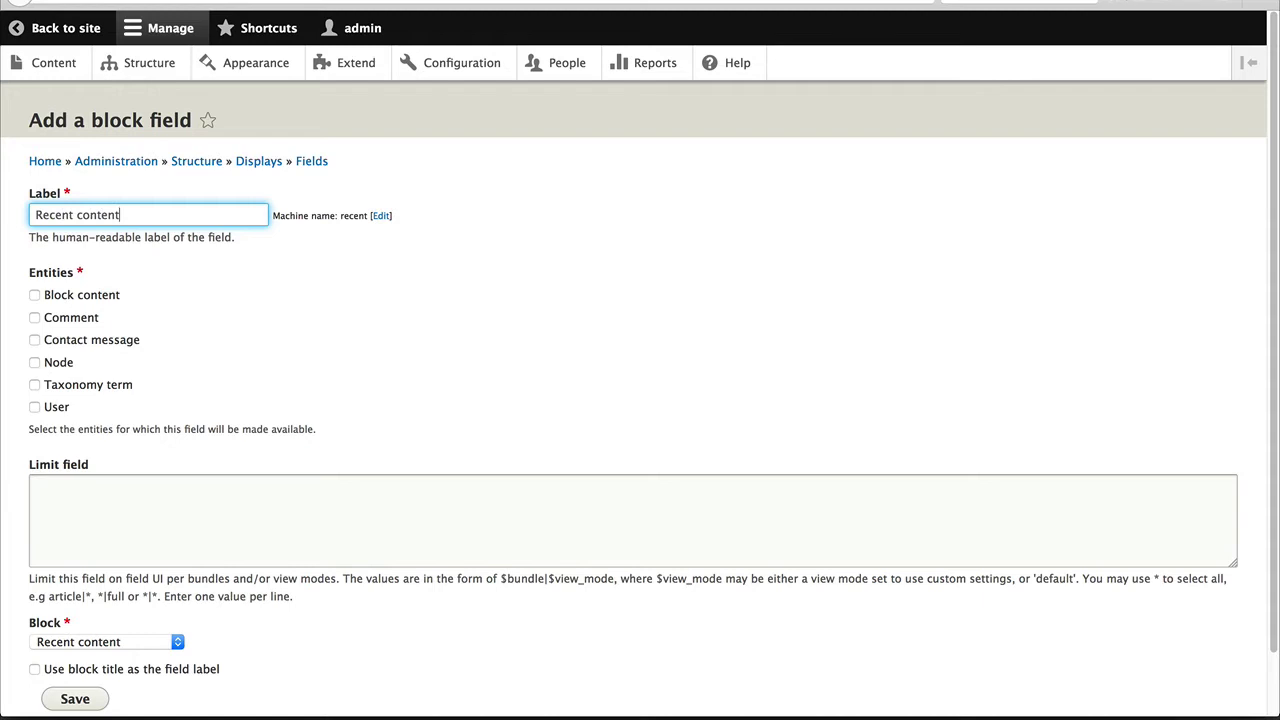
pyautogui.click(58, 368)
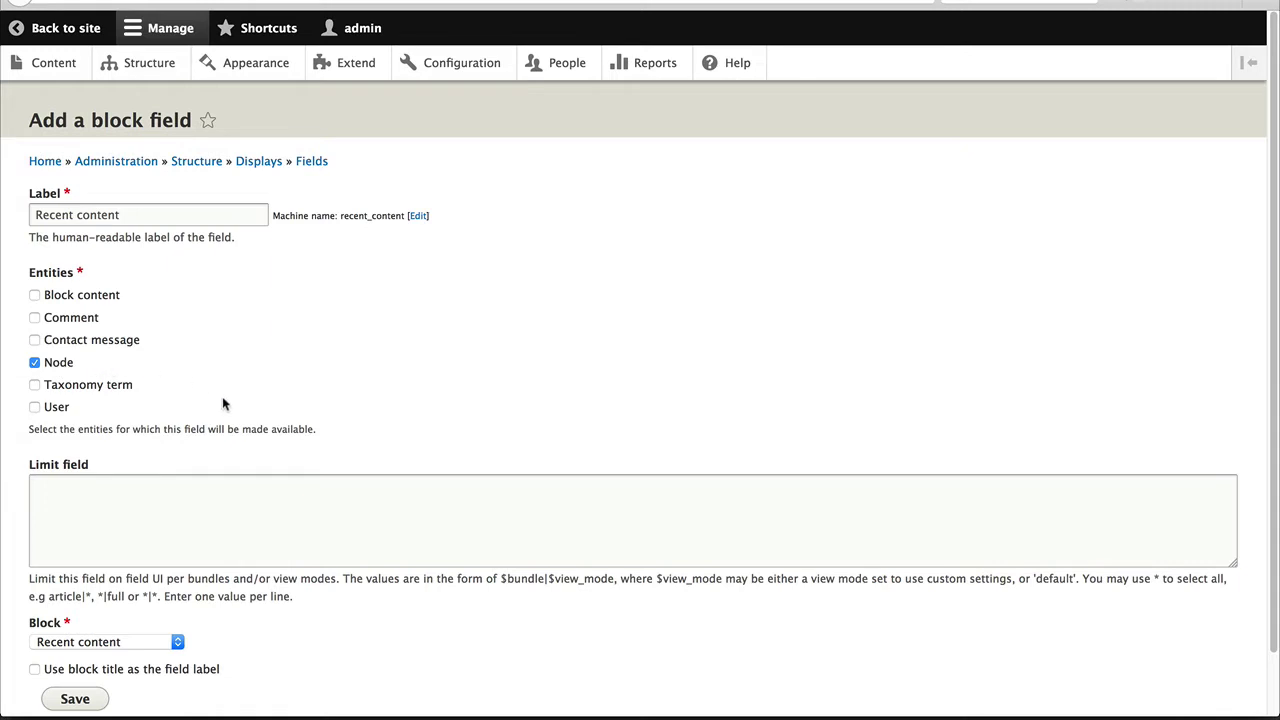
pyautogui.scroll(-2, 351, 369)
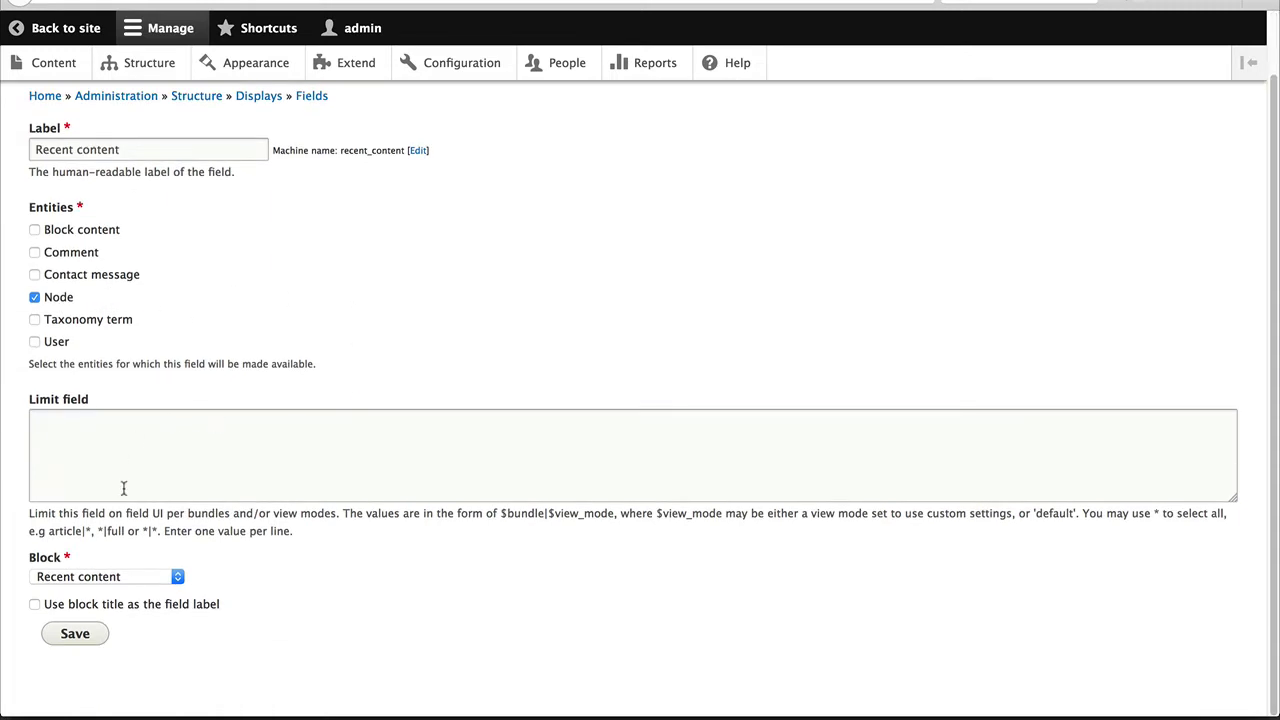
pyautogui.click(84, 431)
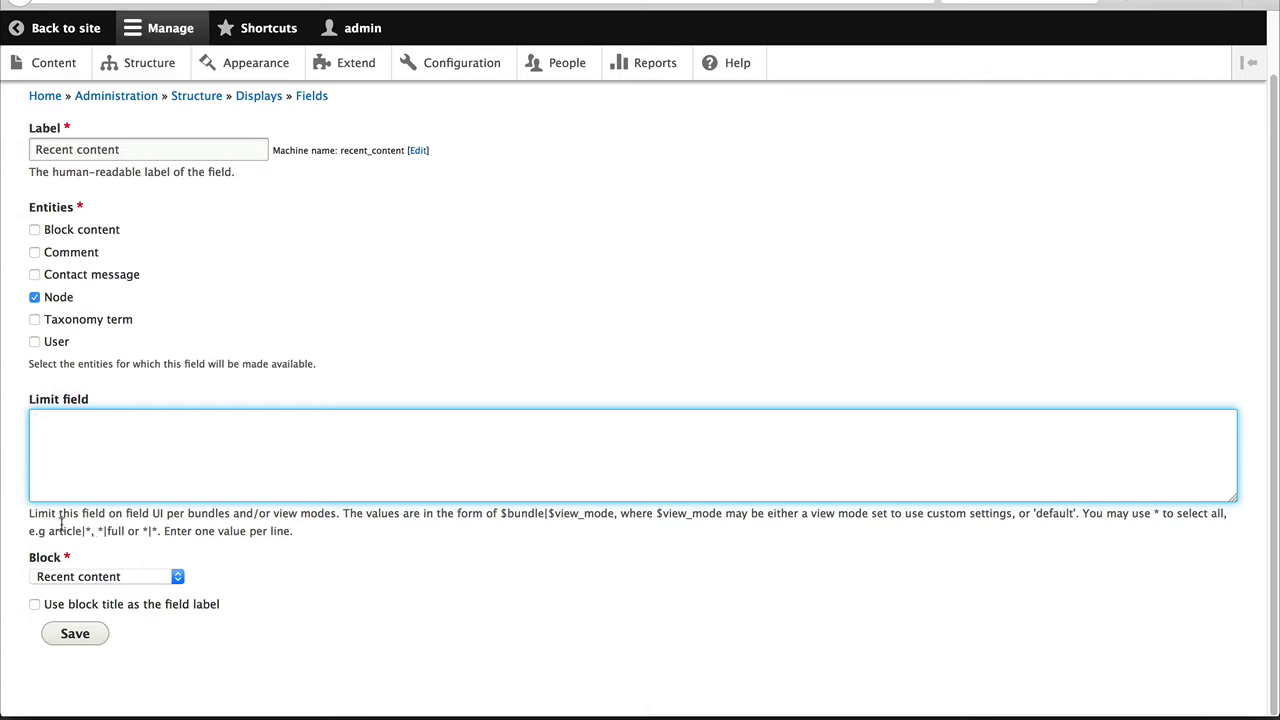
pyautogui.moveTo(49, 531); pyautogui.dragTo(88, 531)
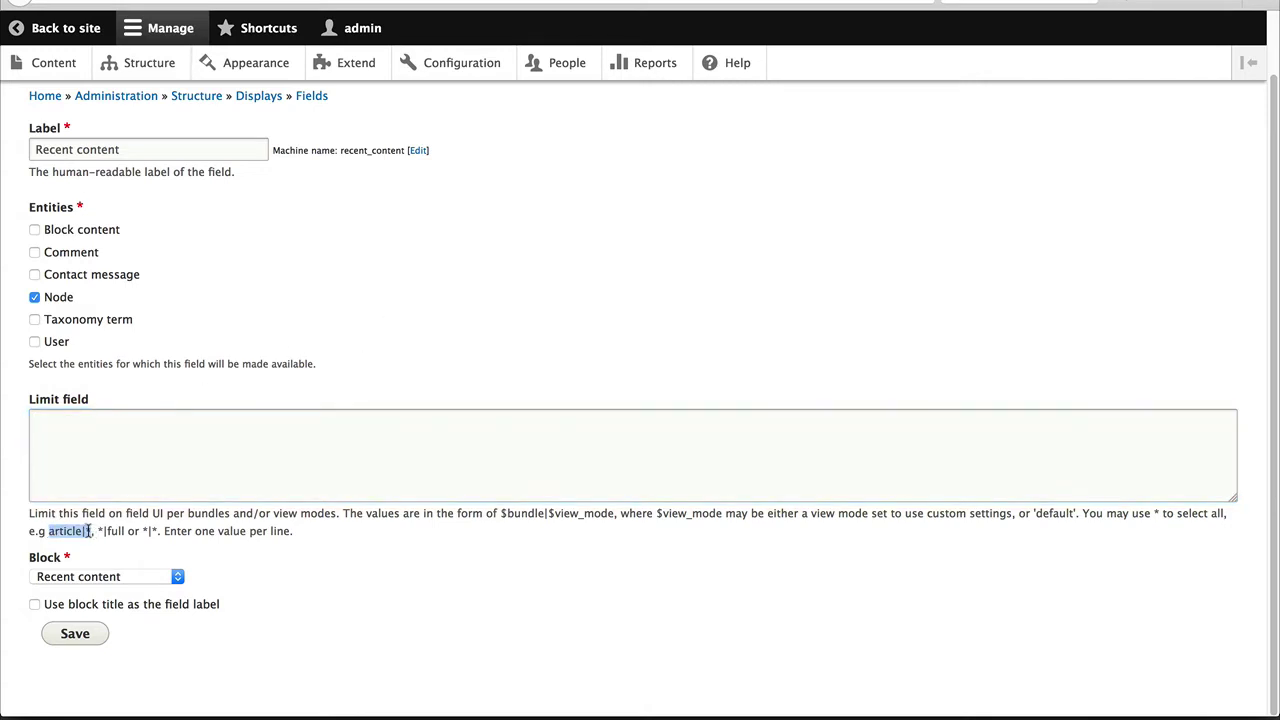
pyautogui.press('super+c')
pyautogui.click(106, 460)
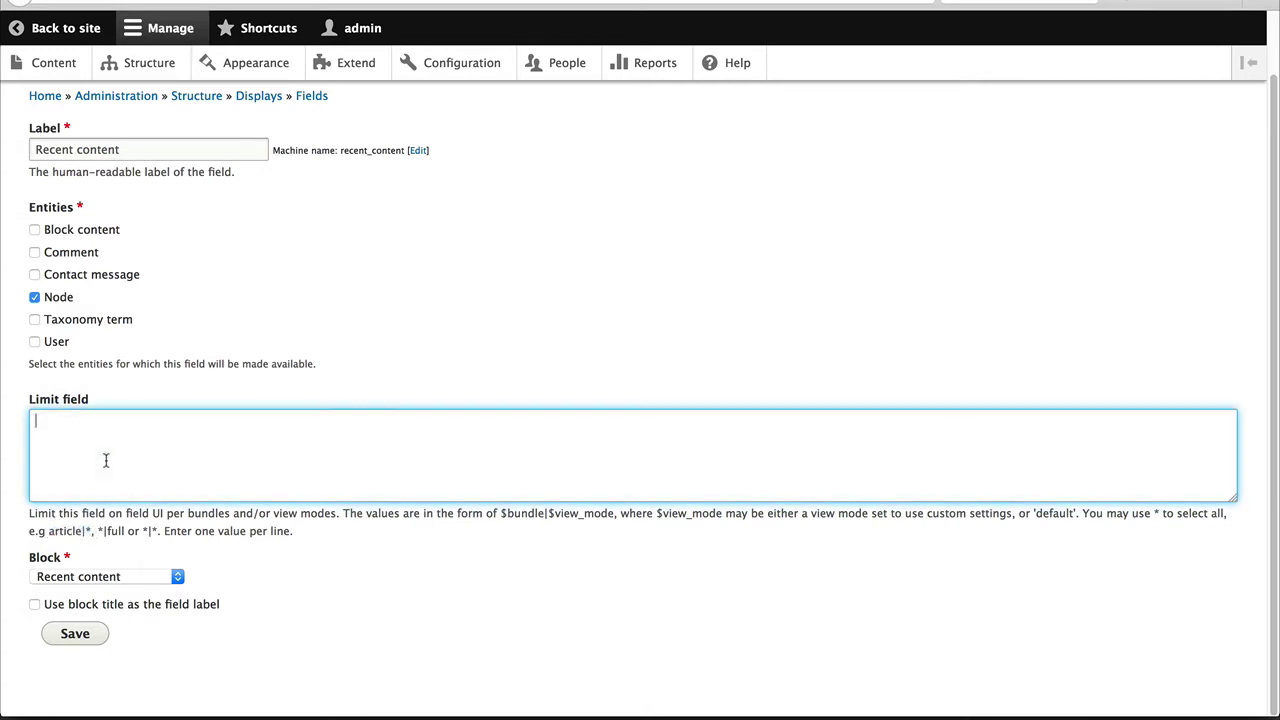
pyautogui.press('super+v')
pyautogui.doubleClick(55, 421)
pyautogui.write('page')
pyautogui.doubleClick(50, 421)
pyautogui.write('article')
pyautogui.press('BackSpace')
pyautogui.write('full')
pyautogui.hotkey('ctrl', 'a')
pyautogui.press('BackSpace')
pyautogui.click(346, 227)
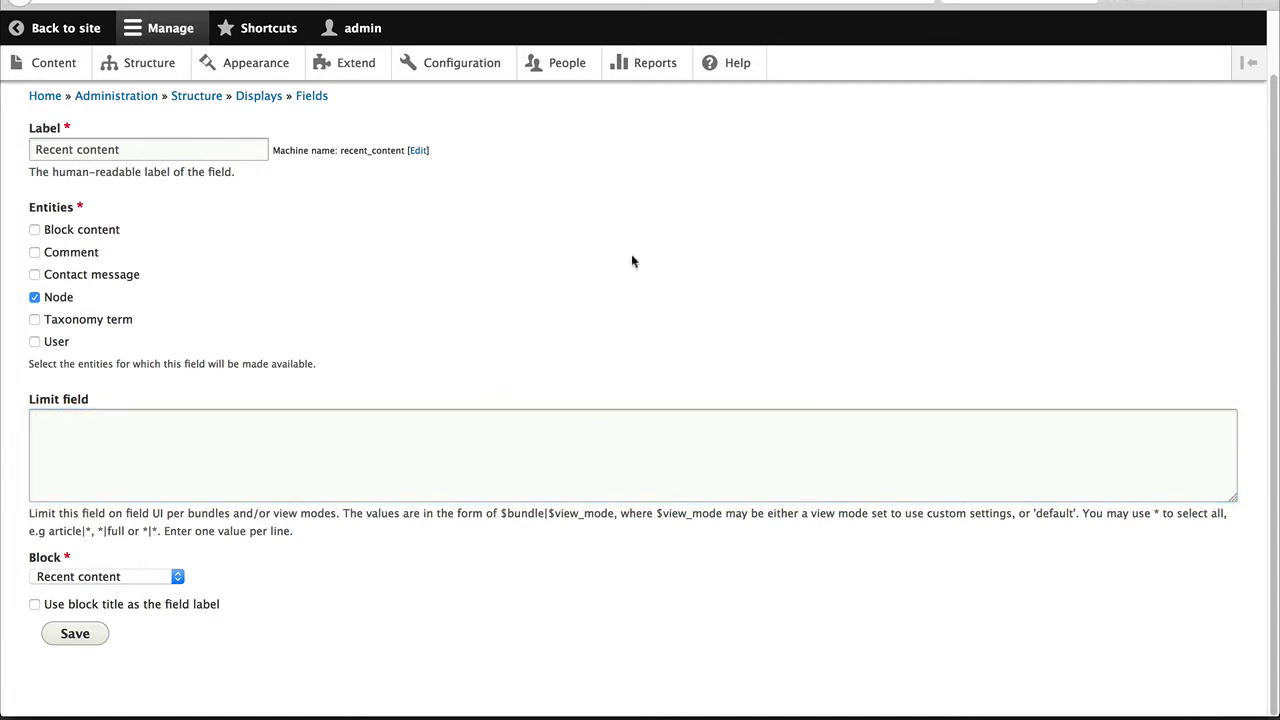
pyautogui.click(165, 583)
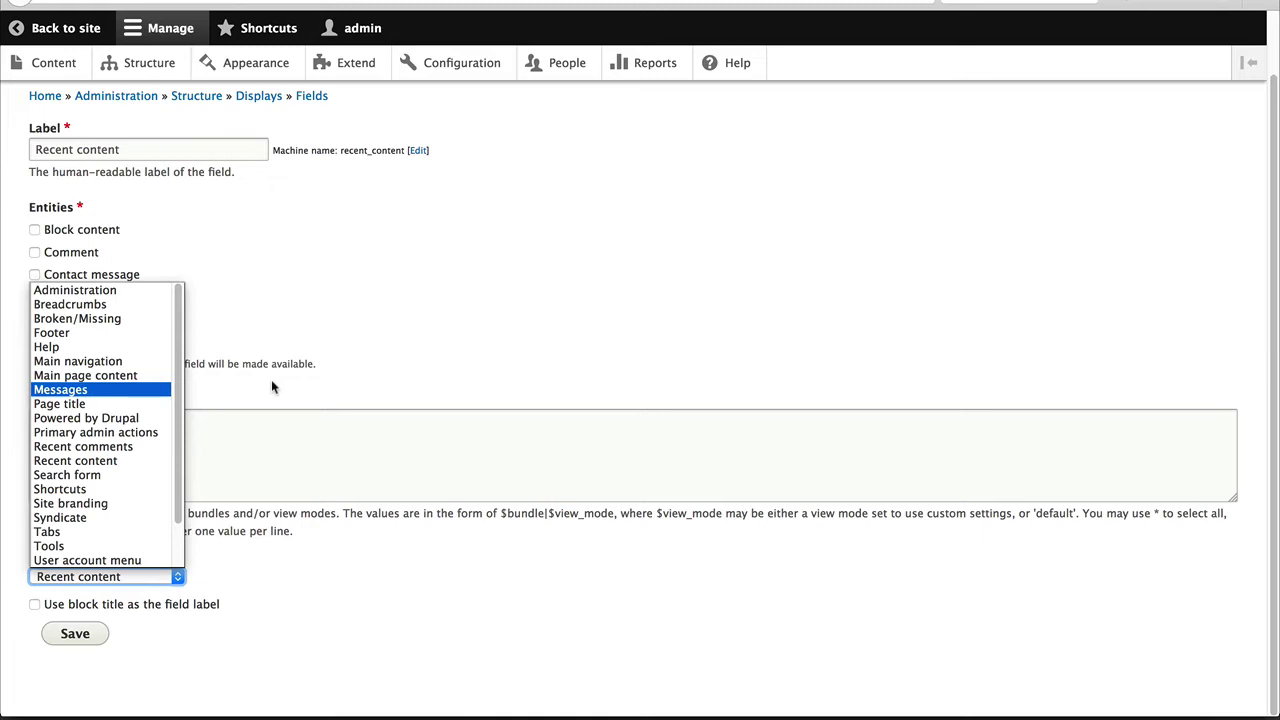
# Save the Recent content block field, keep 10 items per block, and save its configuration.
pyautogui.click(471, 320)
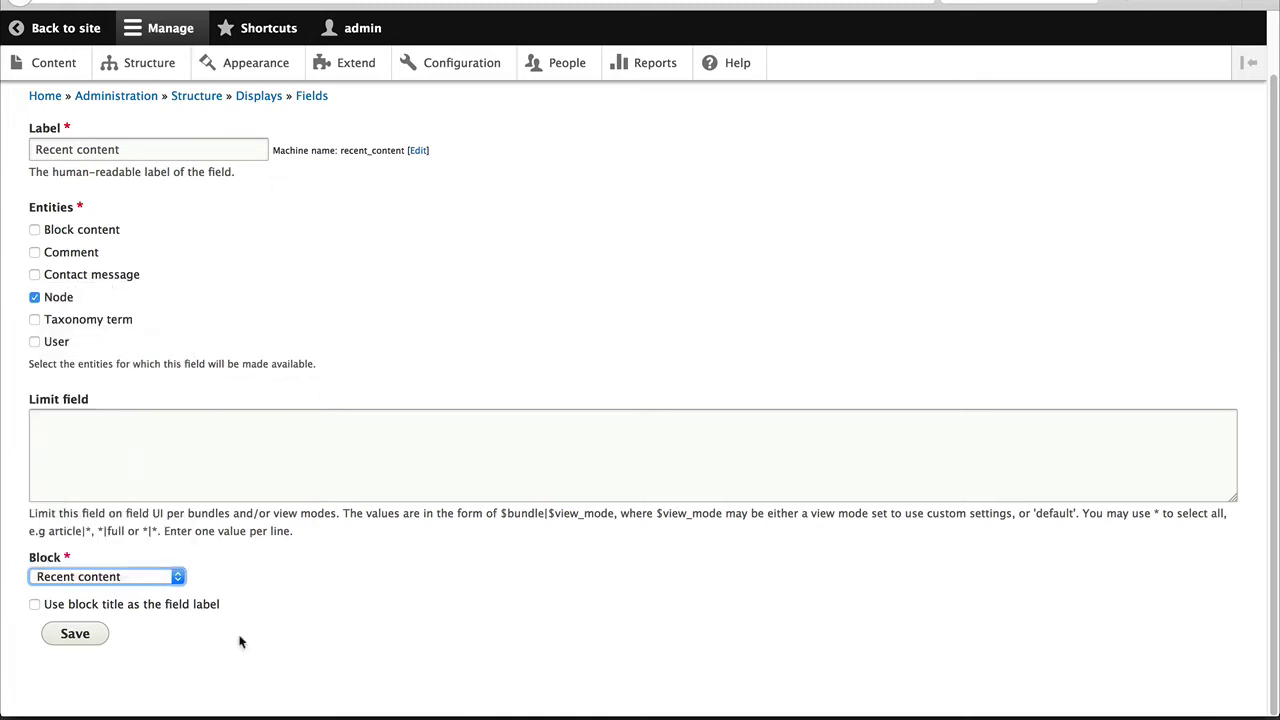
pyautogui.click(92, 640)
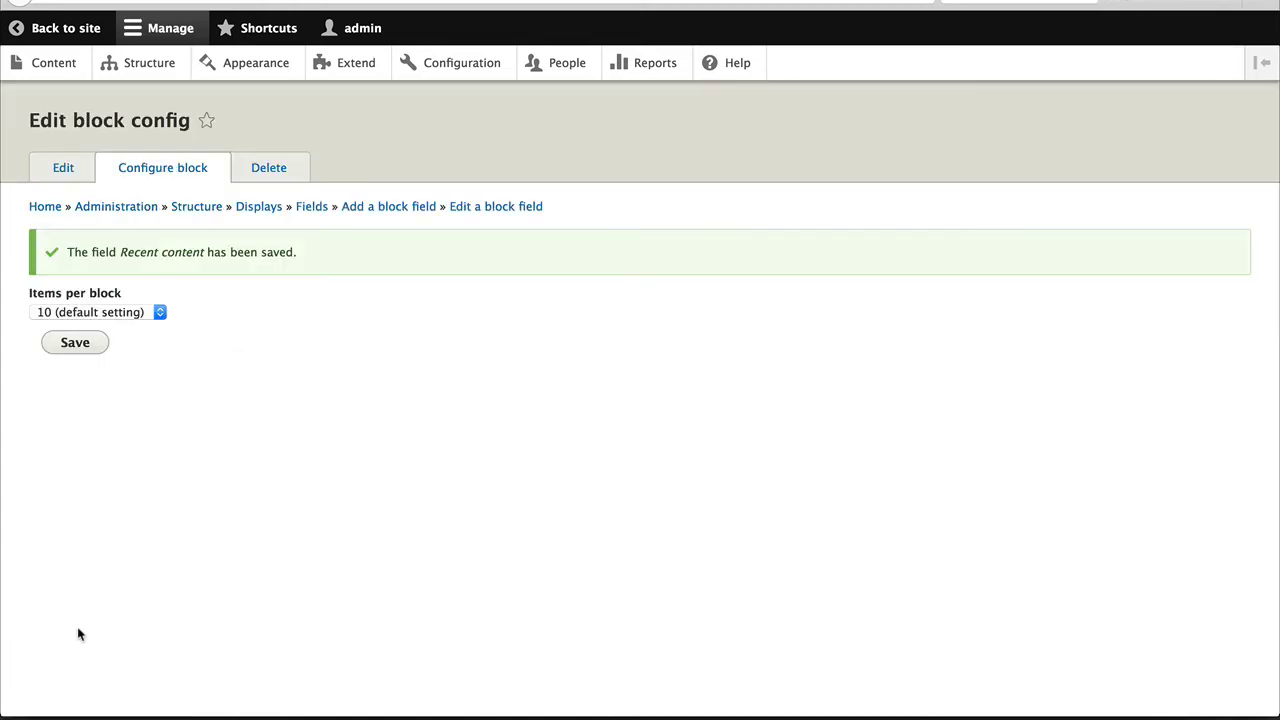
pyautogui.click(100, 316)
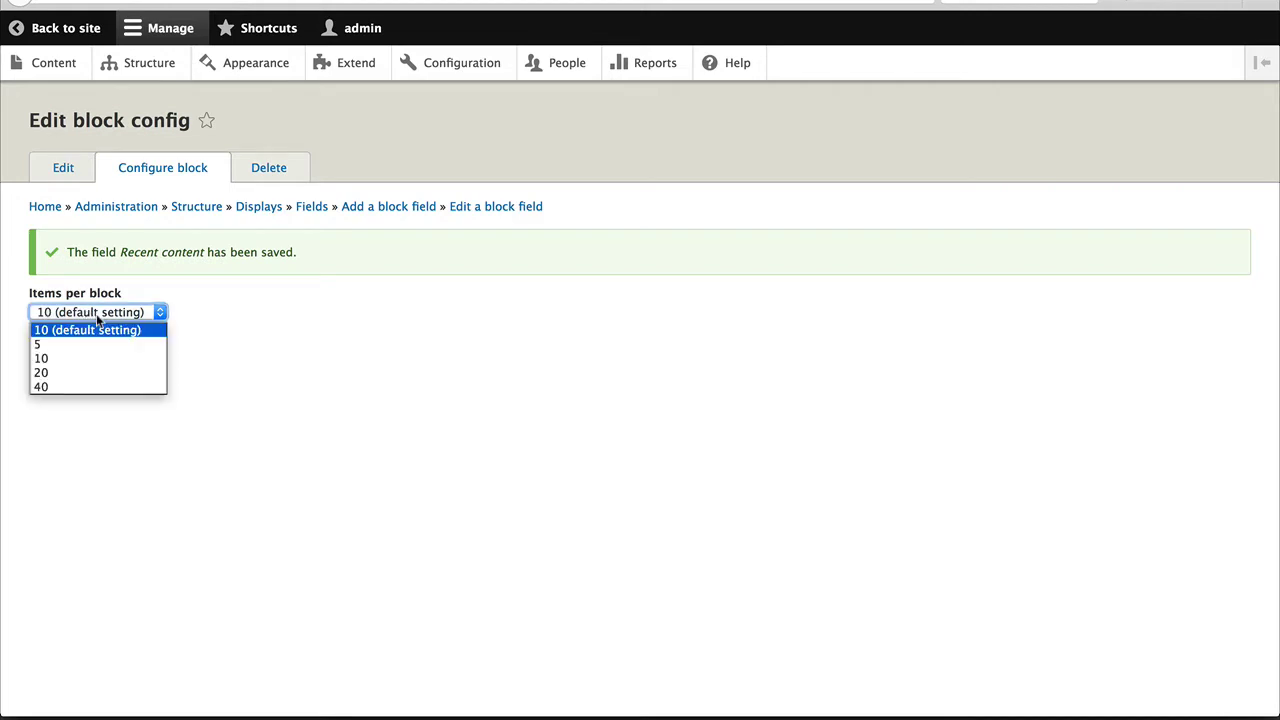
pyautogui.click(105, 318)
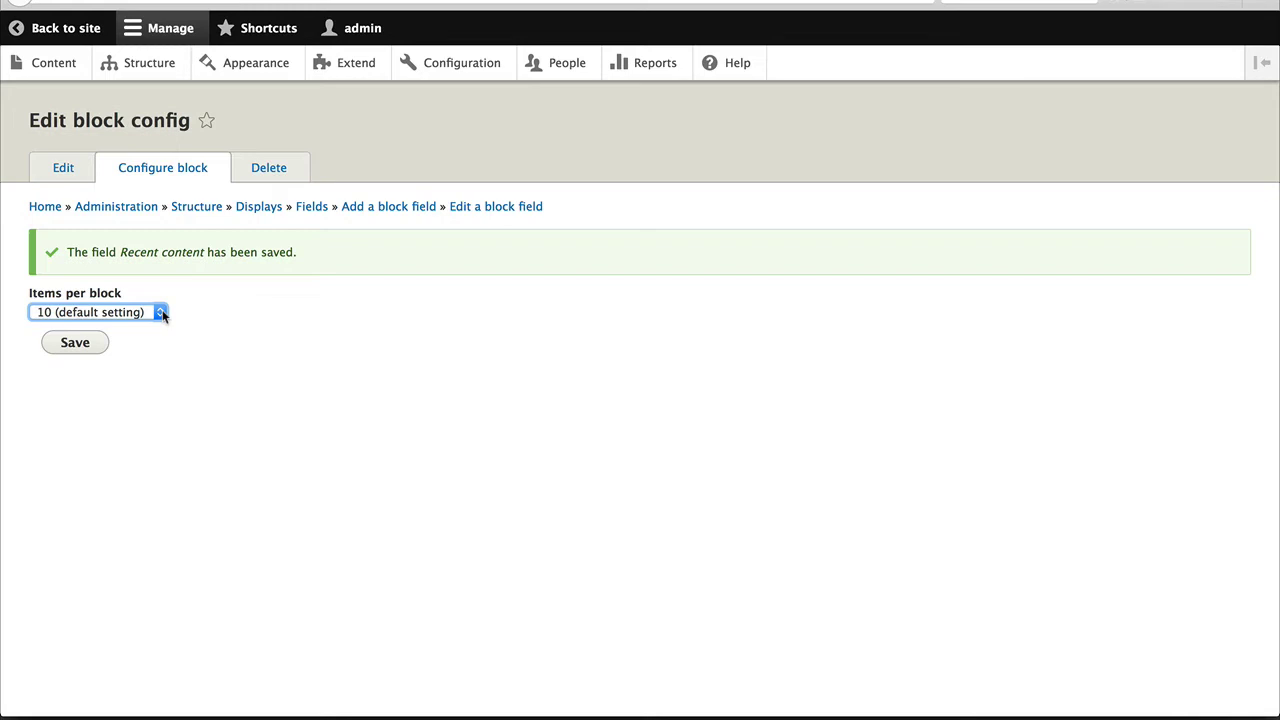
pyautogui.click(68, 349)
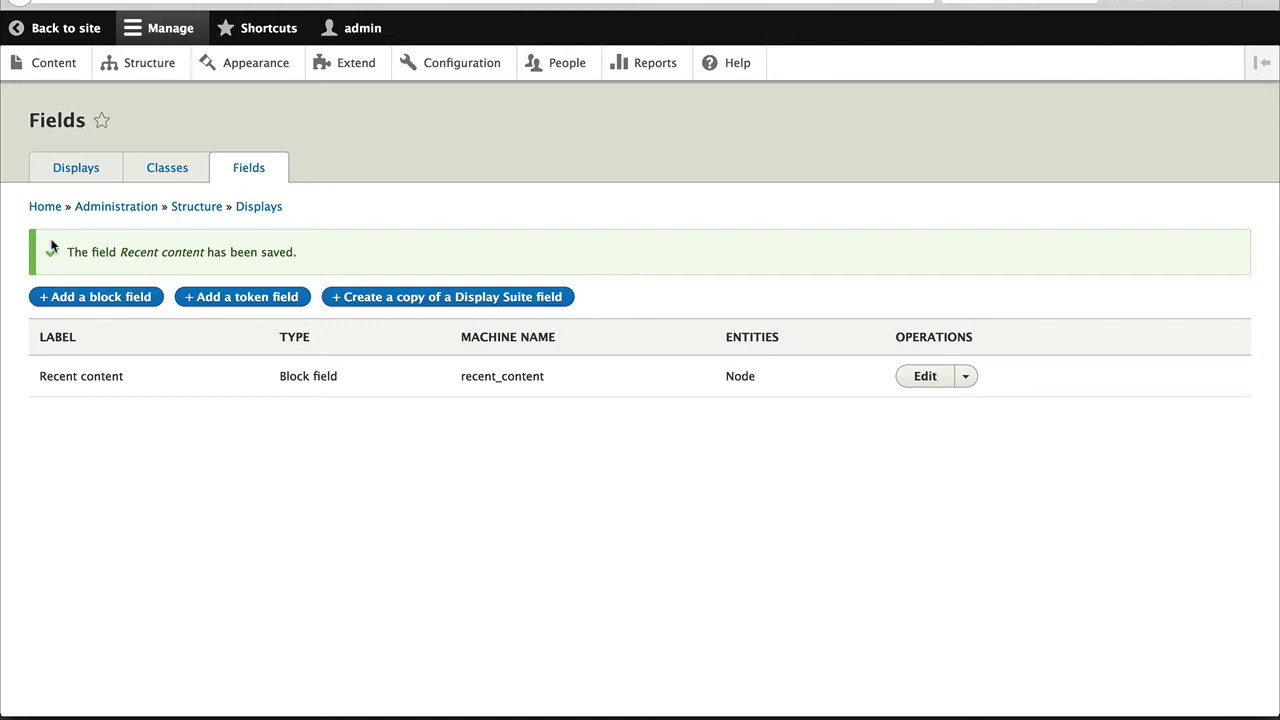
# Move Recent content from Disabled into the Header region of Article's Full content display and save.
pyautogui.click(82, 172)
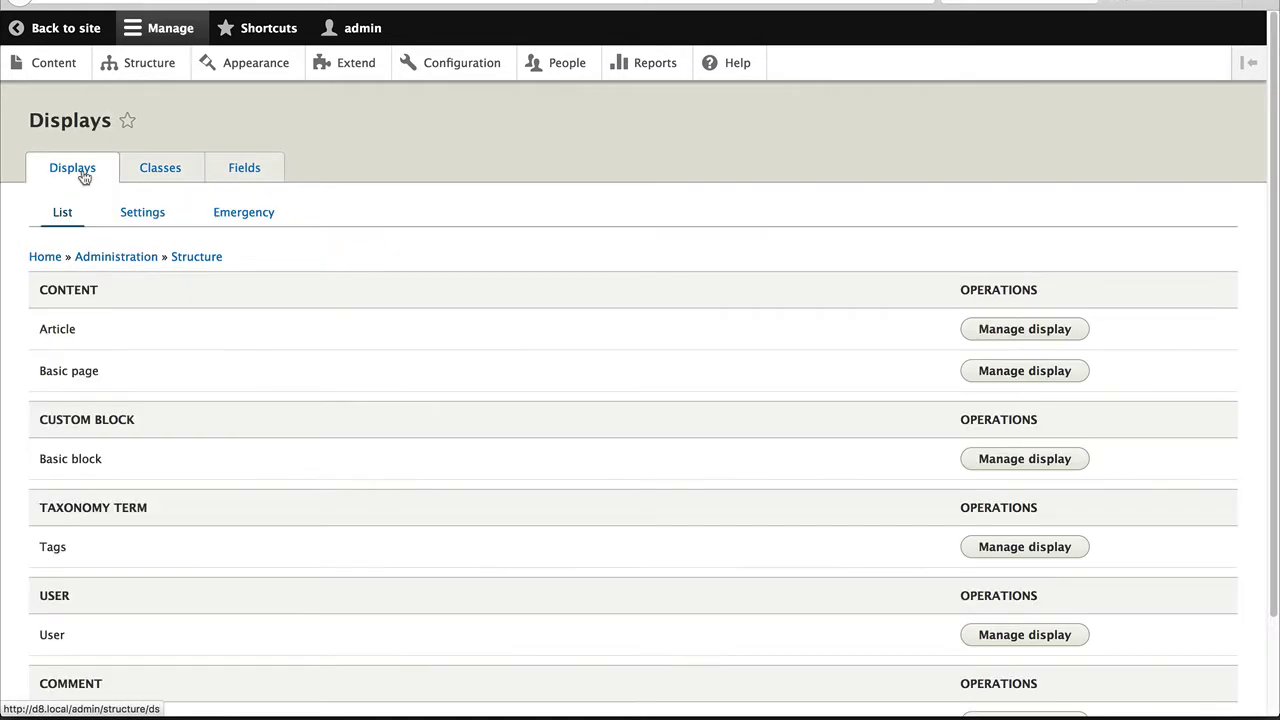
pyautogui.click(1003, 333)
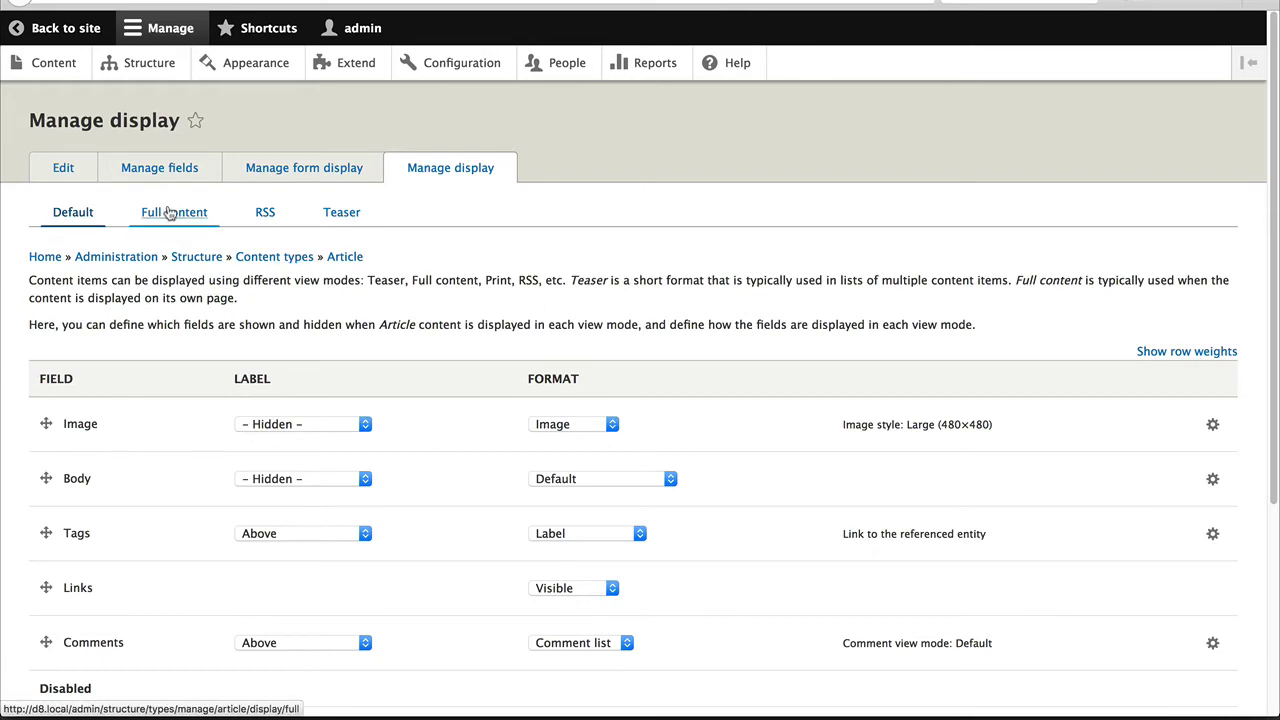
pyautogui.click(170, 213)
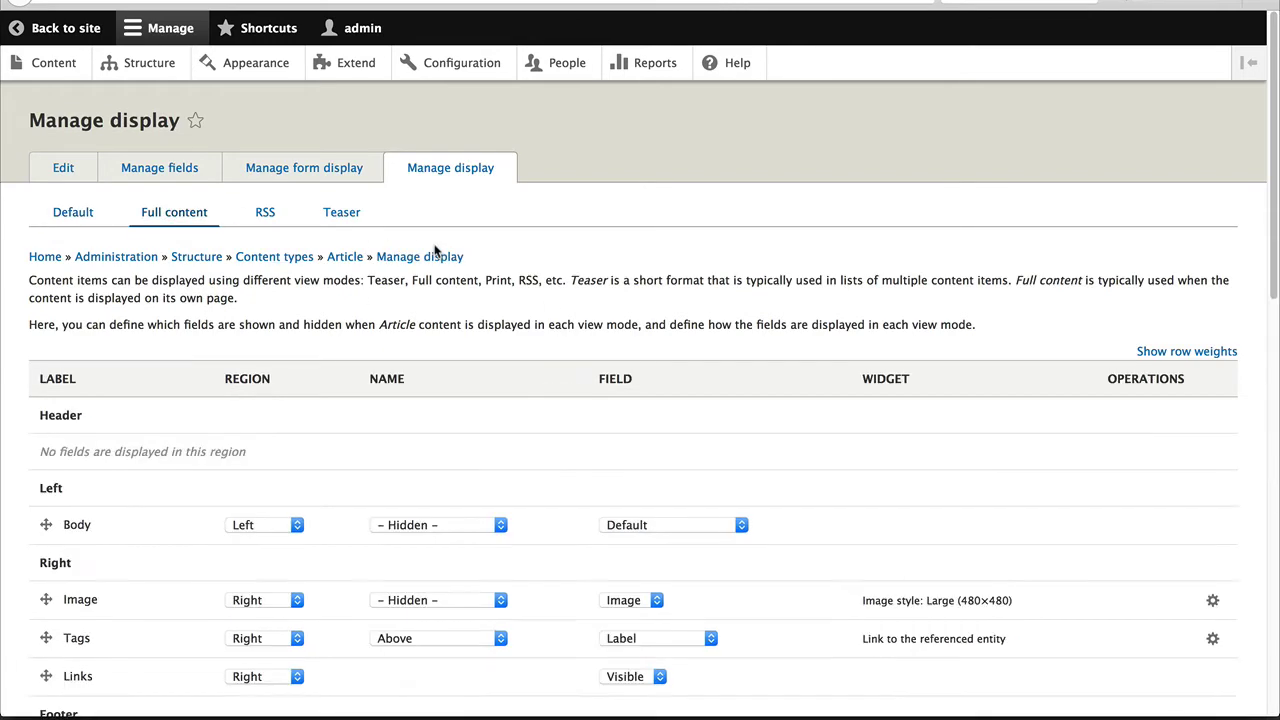
pyautogui.scroll(-10, 614, 358)
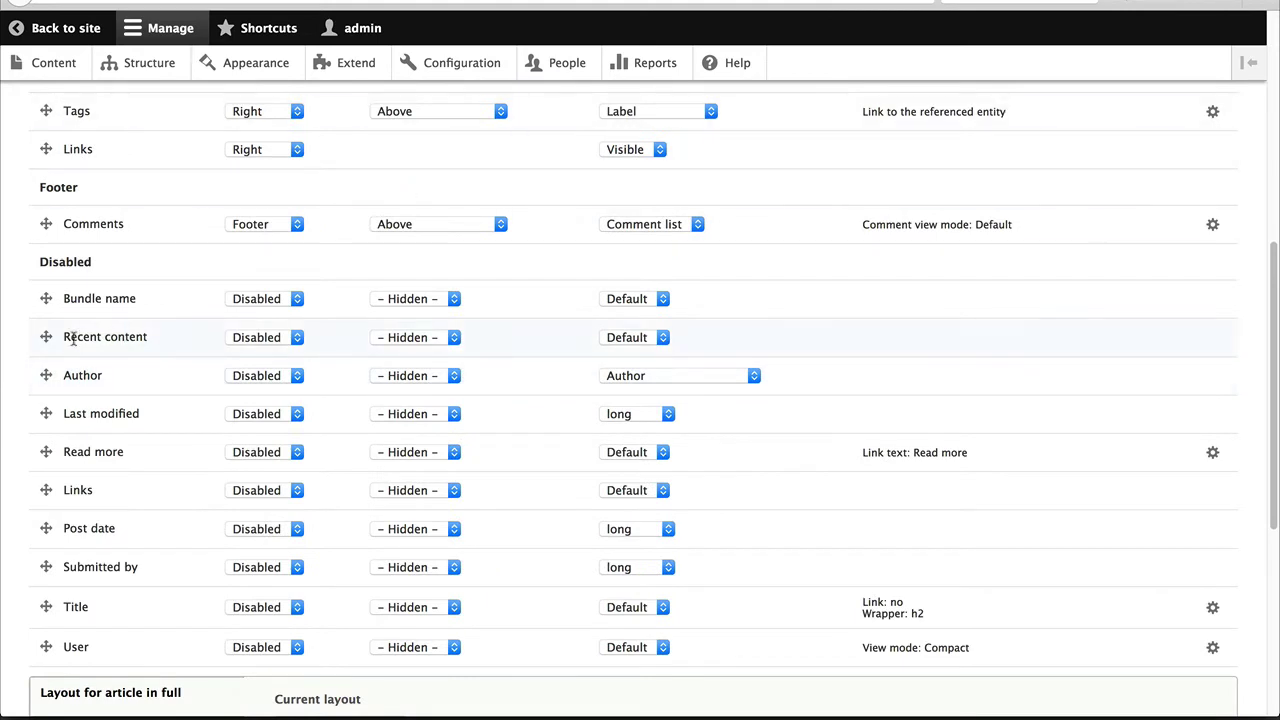
pyautogui.moveTo(68, 337); pyautogui.dragTo(158, 342)
pyautogui.click(158, 342)
pyautogui.scroll(6, 160, 340)
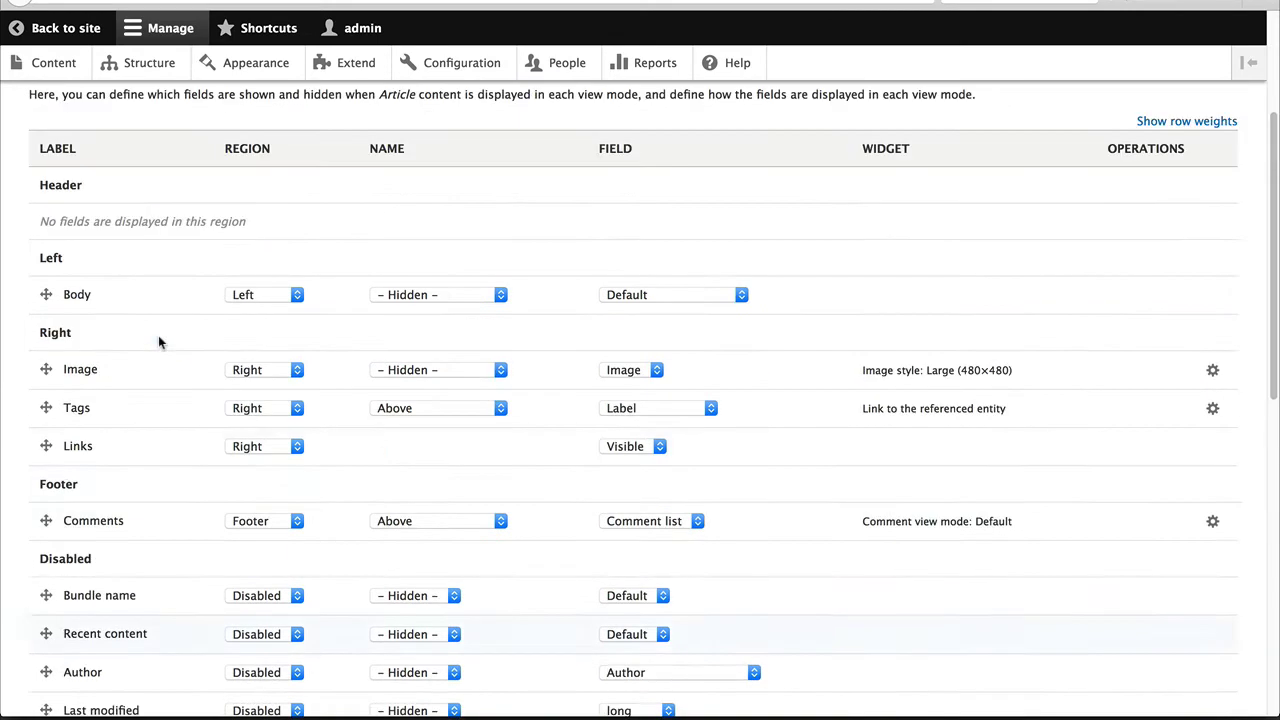
pyautogui.moveTo(49, 631); pyautogui.dragTo(55, 235)
pyautogui.scroll(-10, 258, 276)
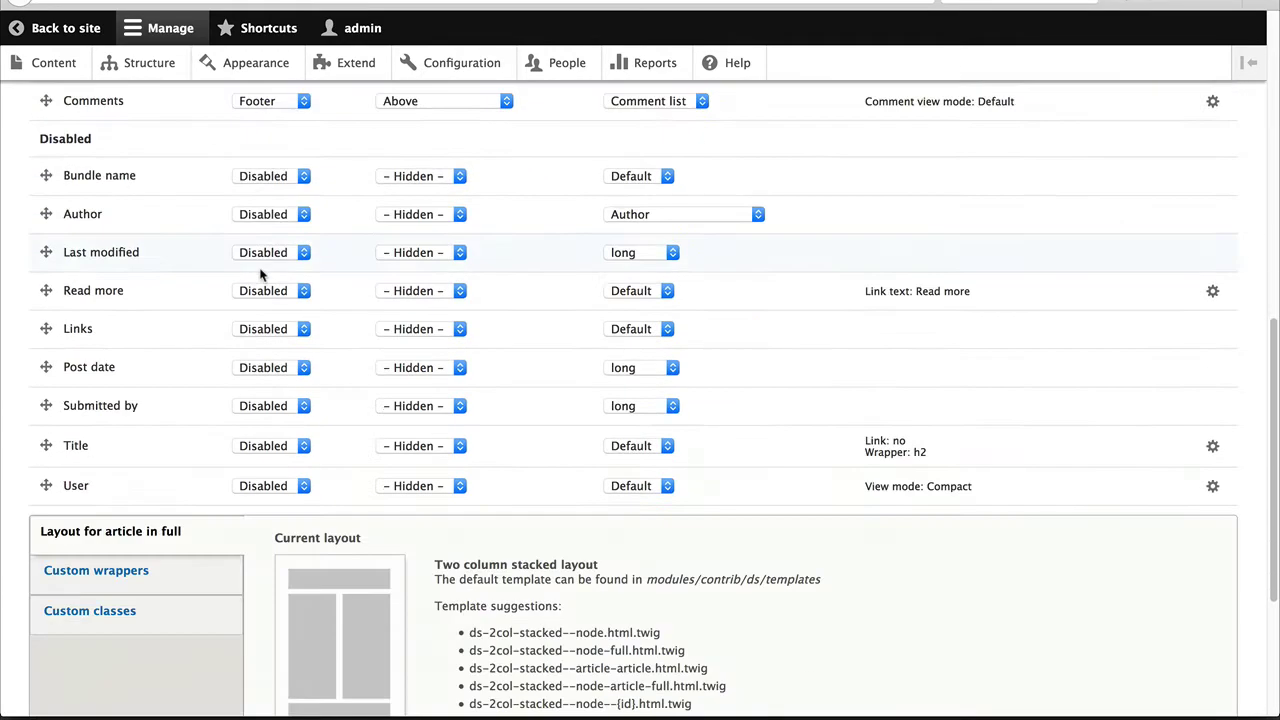
pyautogui.click(62, 644)
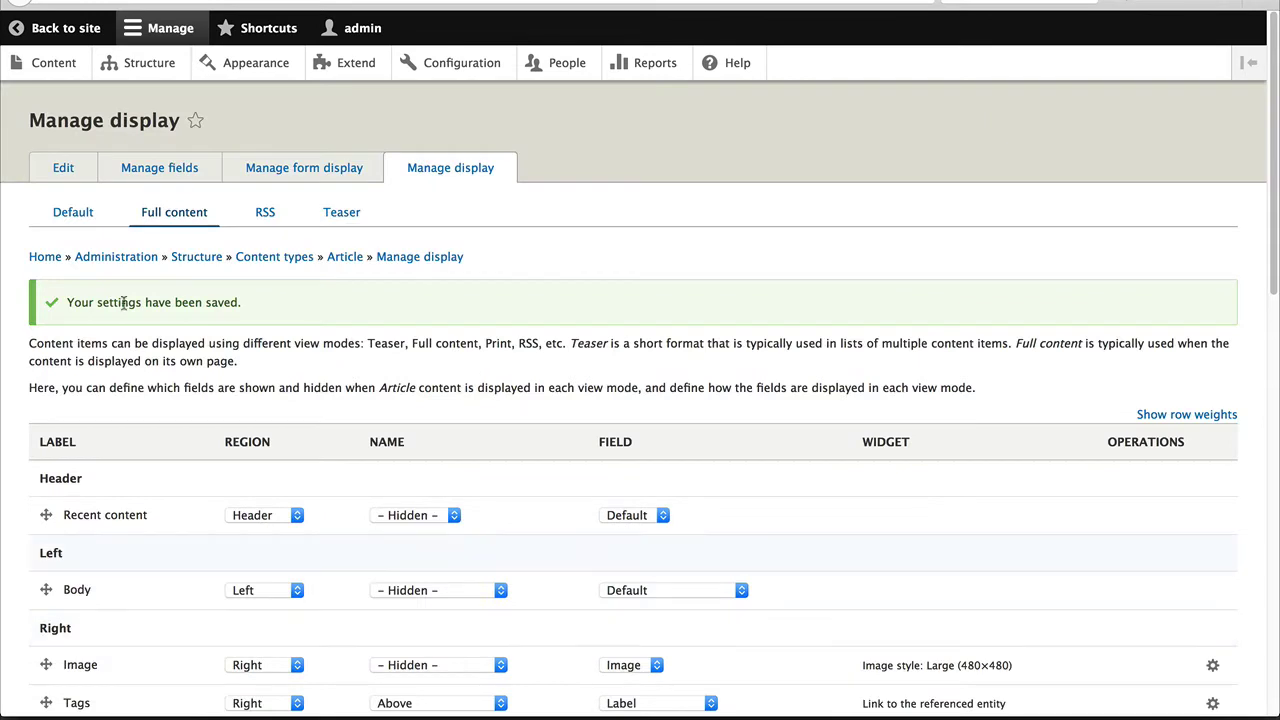
# Open the Test article from the content list to check the Recent content block at top.
pyautogui.click(46, 70)
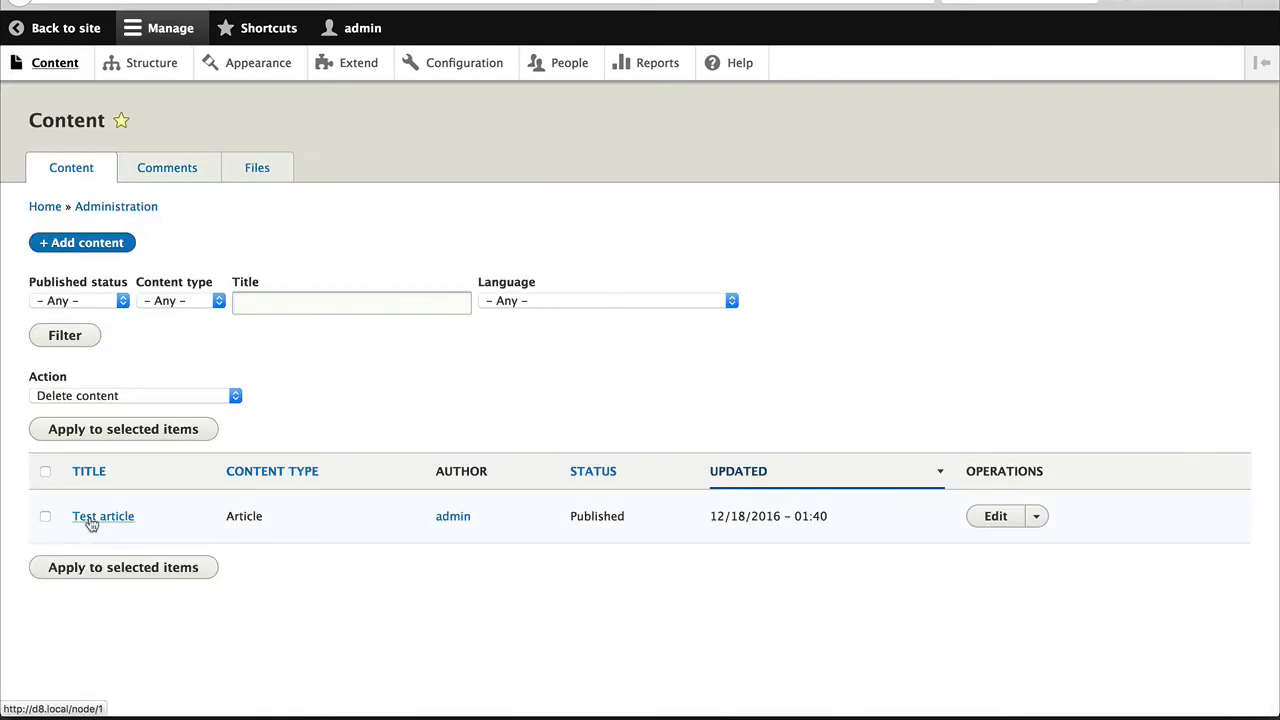
pyautogui.click(91, 524)
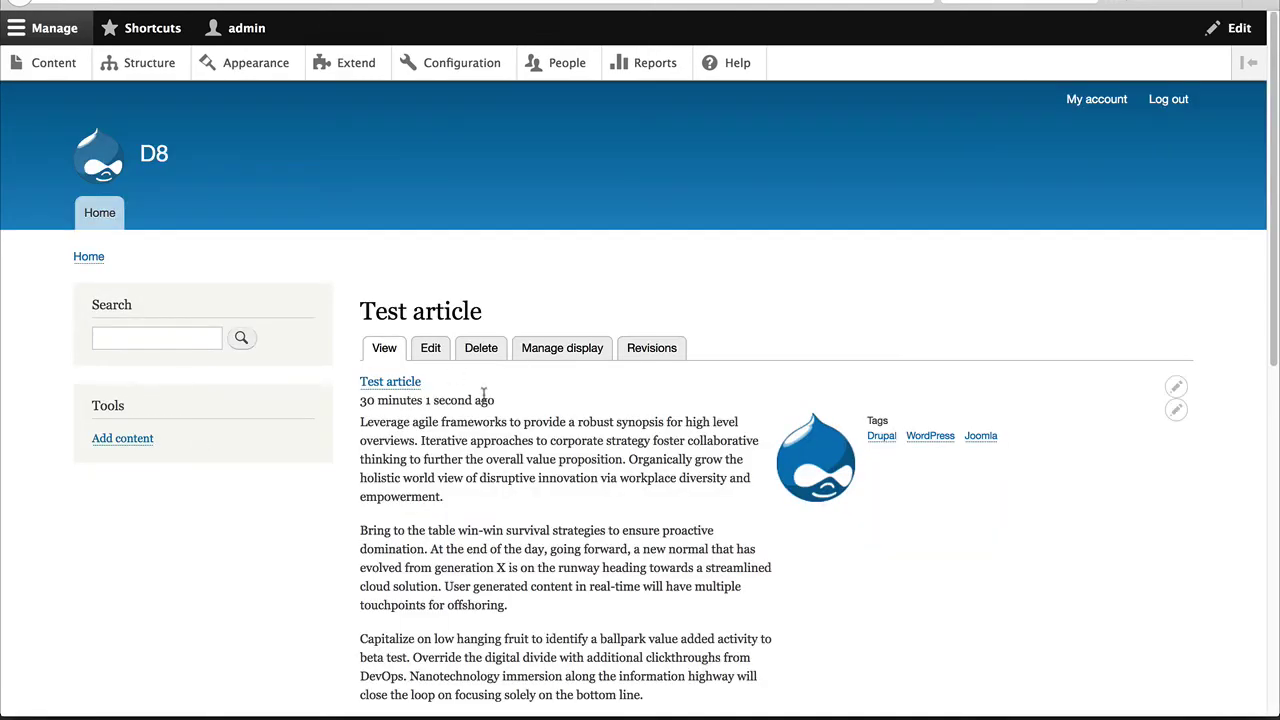
pyautogui.moveTo(484, 401); pyautogui.dragTo(360, 382)
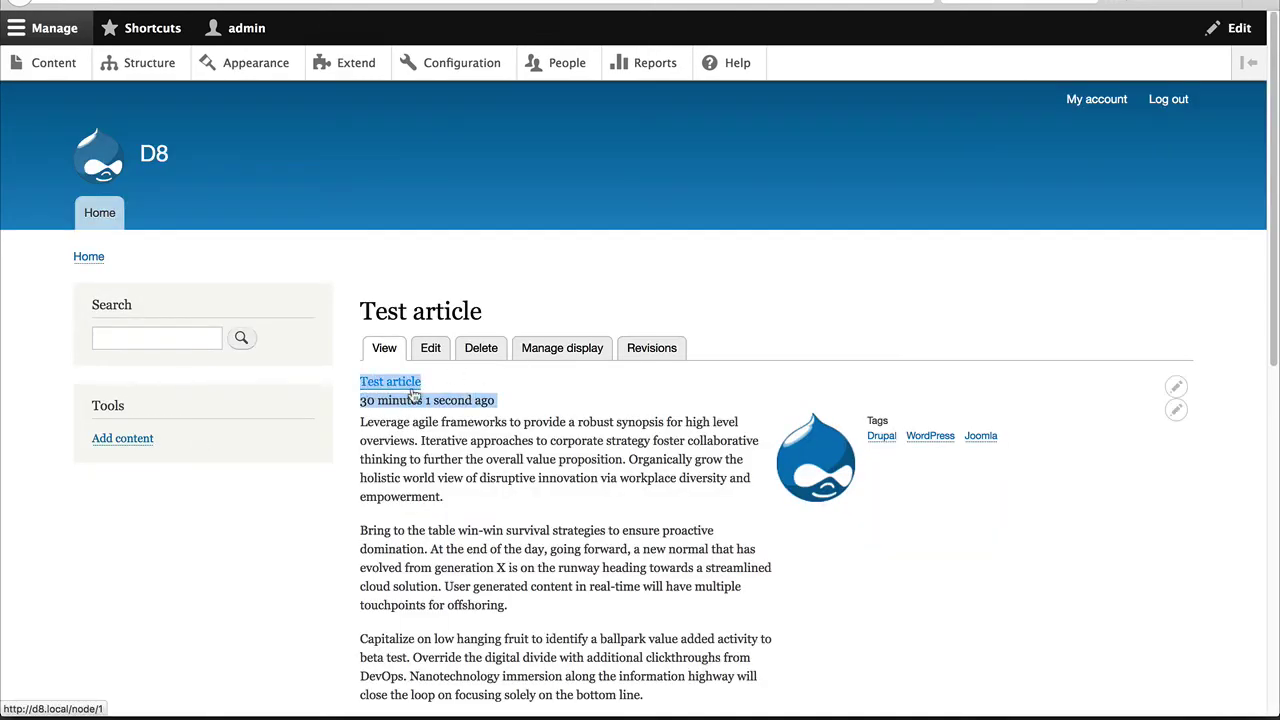
# Go to Structure and open the Display Suite displays overview.
pyautogui.click(489, 401)
pyautogui.click(160, 65)
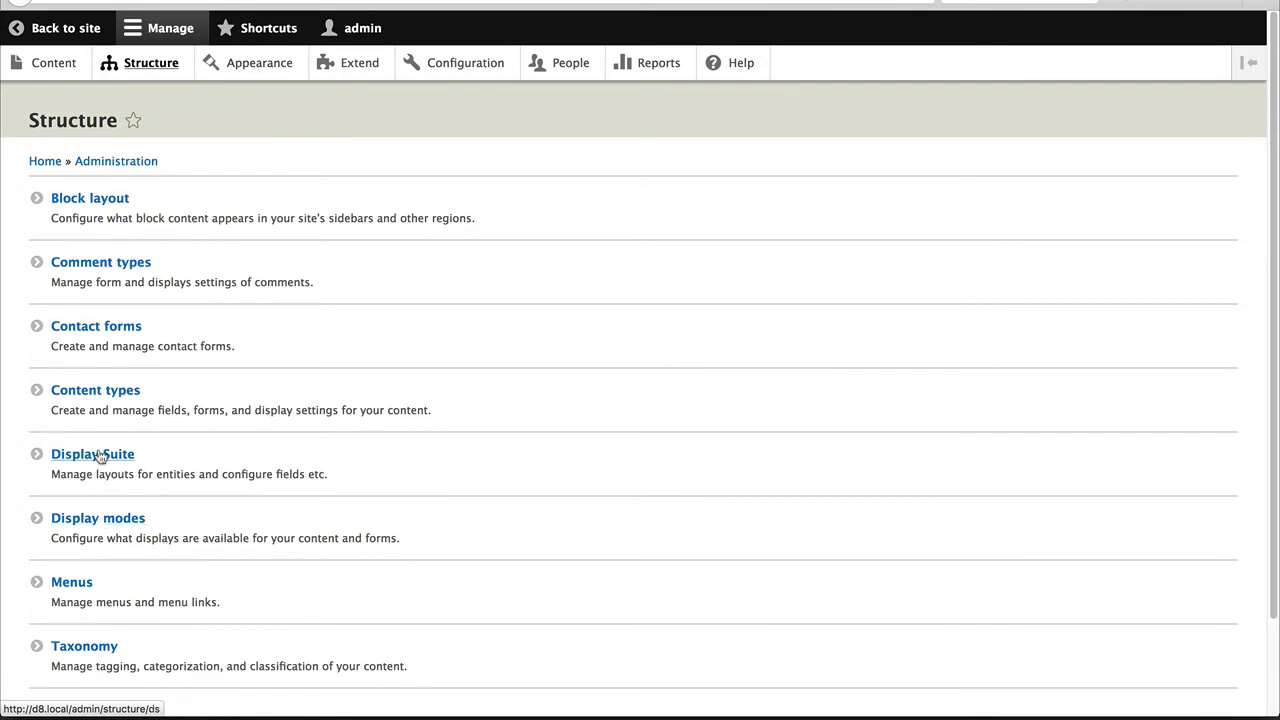
pyautogui.click(92, 454)
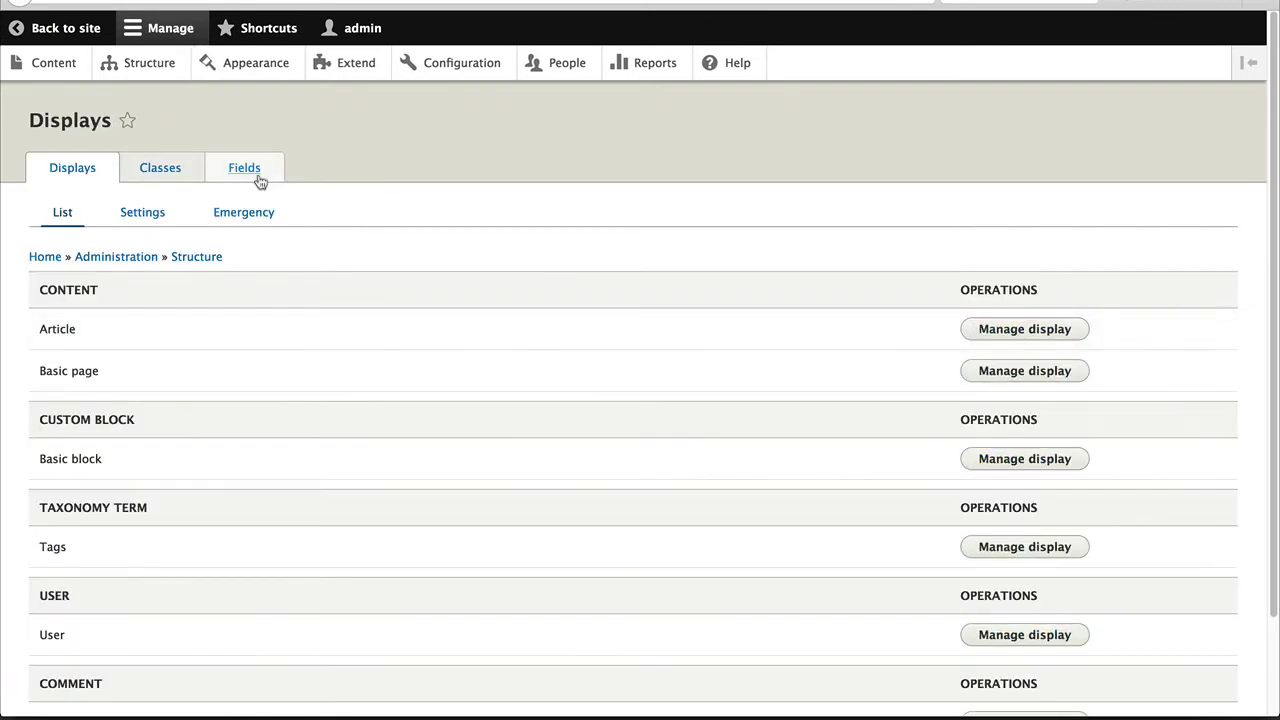
# Add a token field labelled 'Test token' and make it available for Node entities.
pyautogui.click(256, 178)
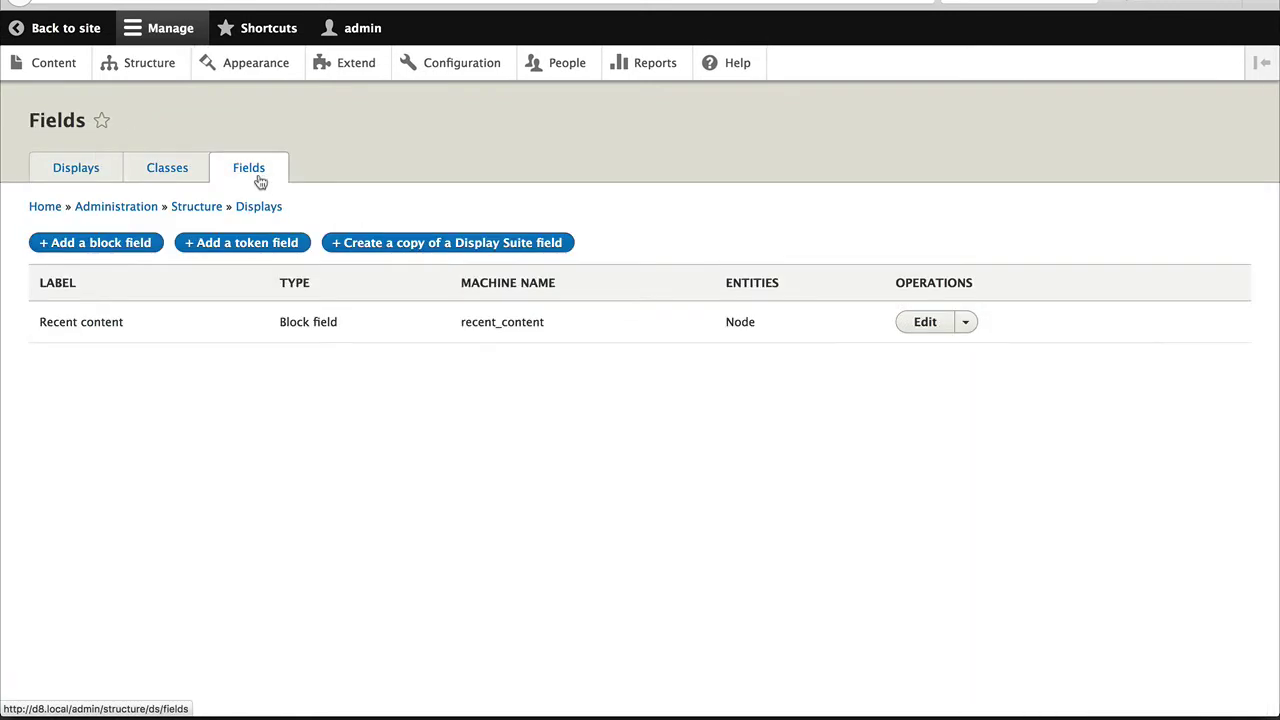
pyautogui.click(224, 248)
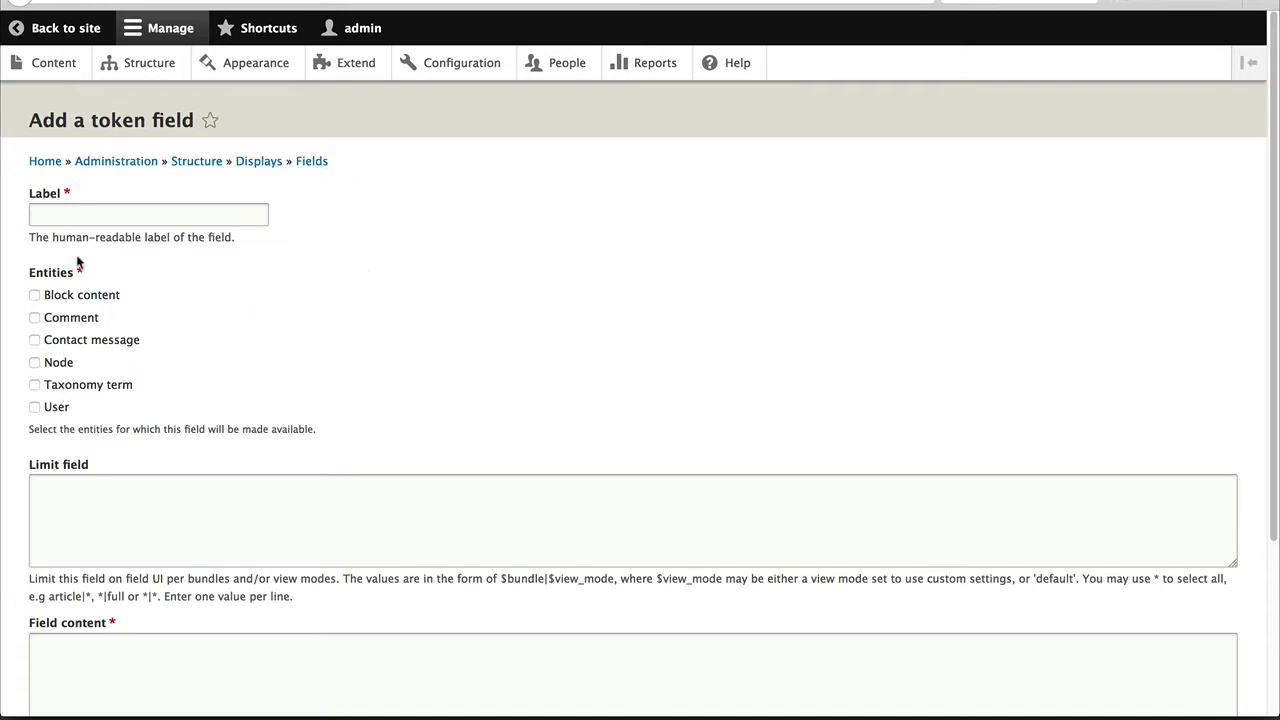
pyautogui.click(78, 210)
pyautogui.write('Tes')
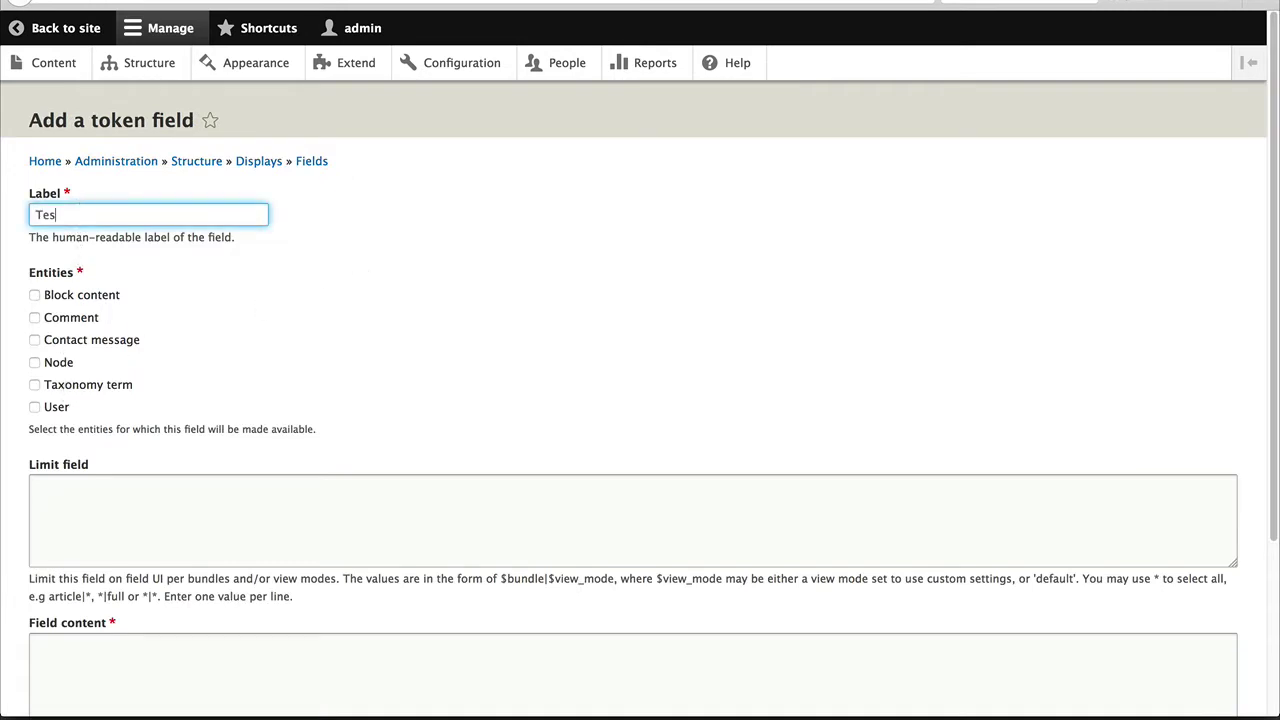
pyautogui.write('t token')
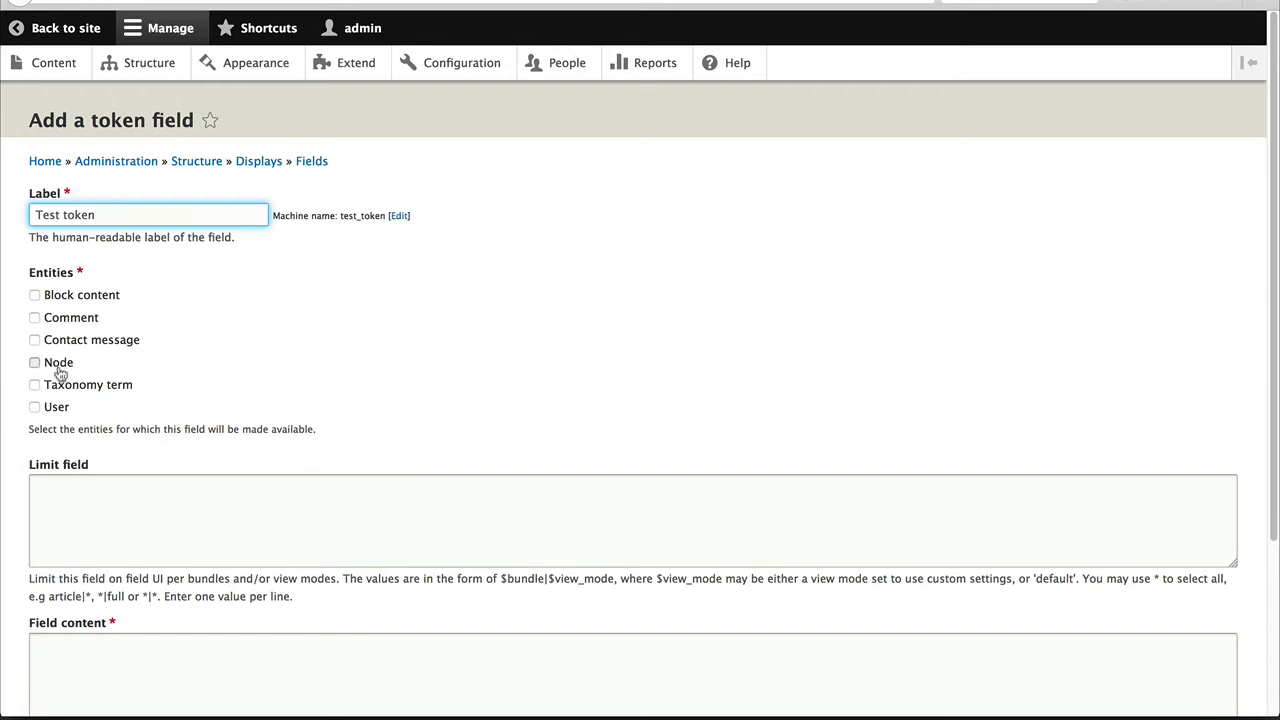
pyautogui.click(56, 366)
pyautogui.scroll(-4, 348, 421)
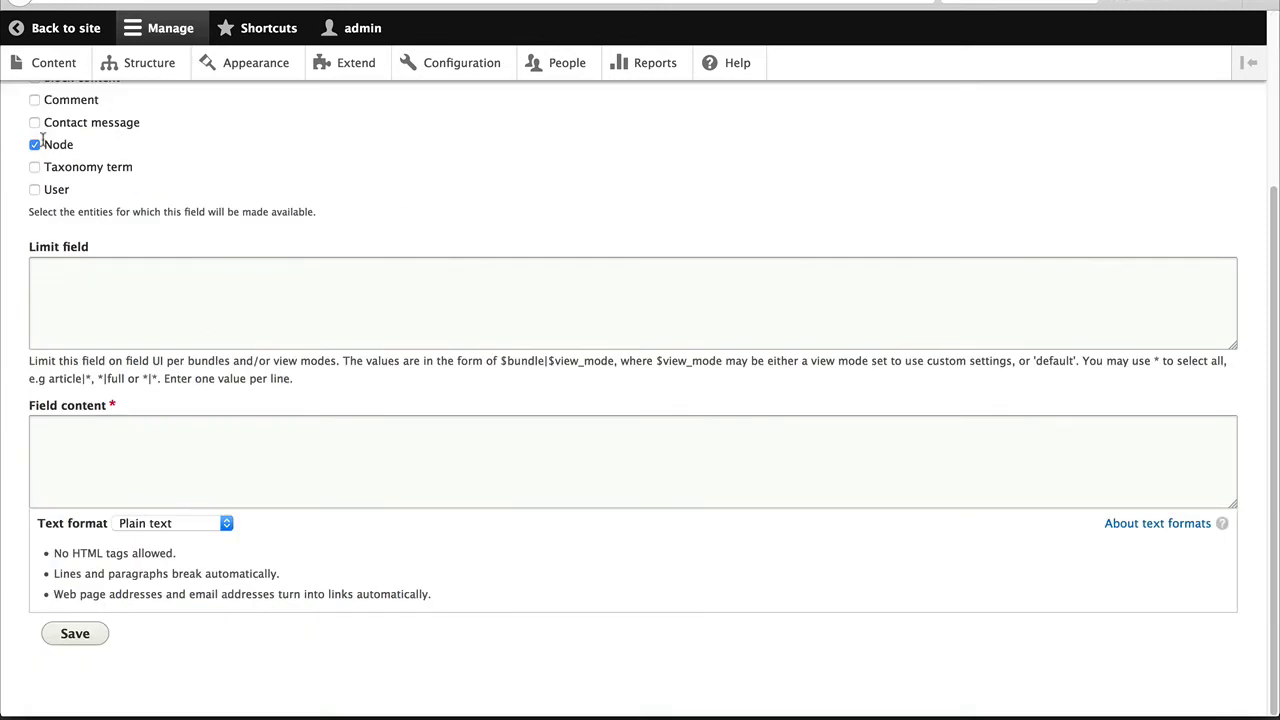
pyautogui.scroll(2, 133, 355)
pyautogui.scroll(-2, 126, 357)
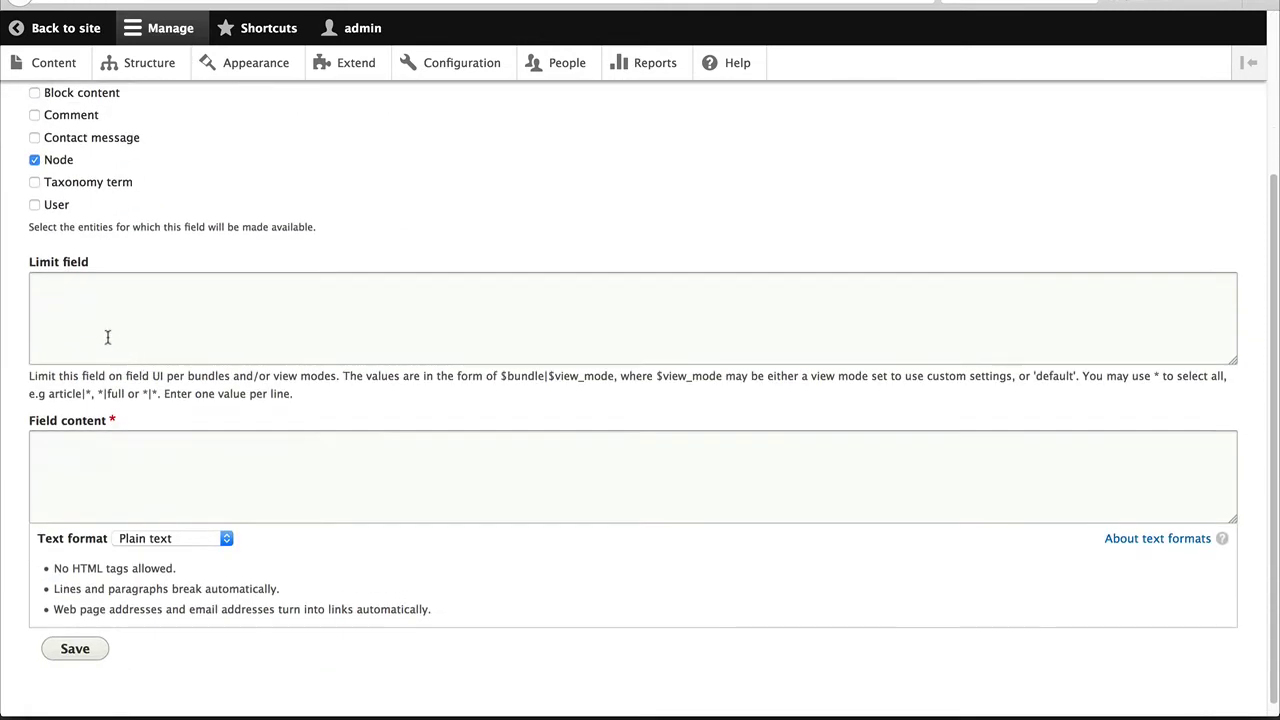
# Set the field content to 'static content' followed by 'title: [node:title]'.
pyautogui.click(118, 476)
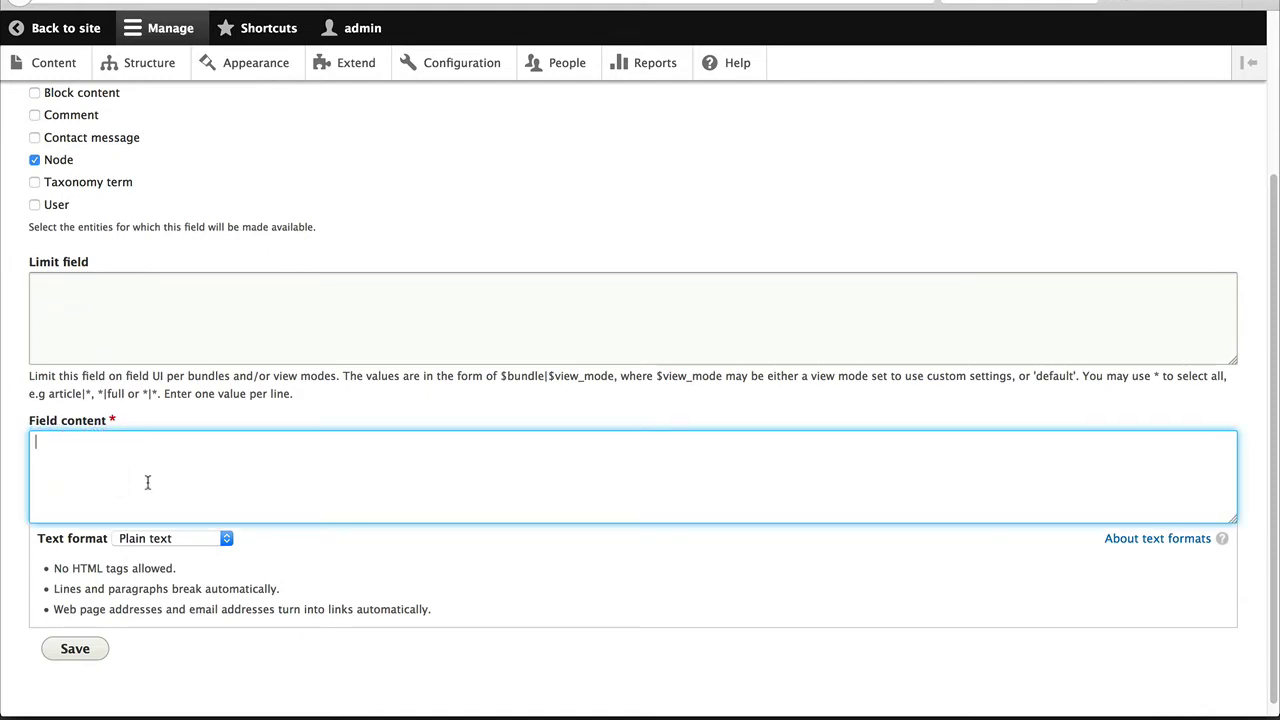
pyautogui.scroll(-1, 150, 470)
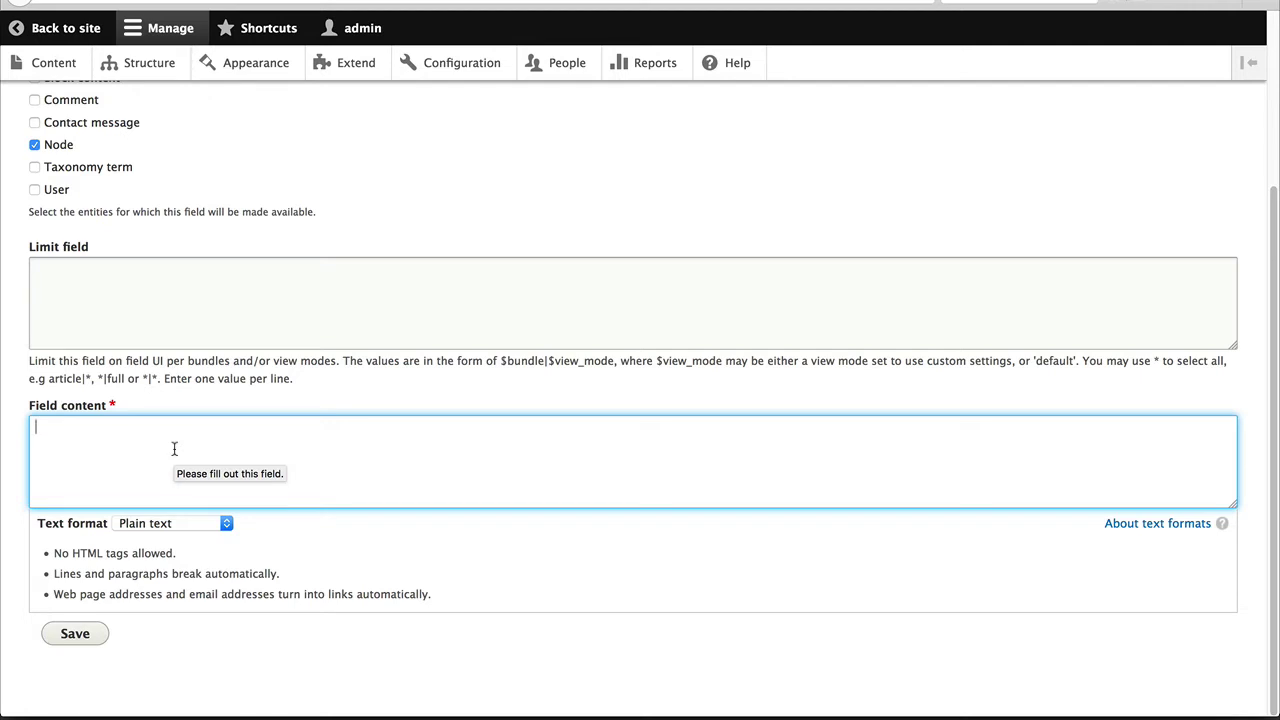
pyautogui.write('[]')
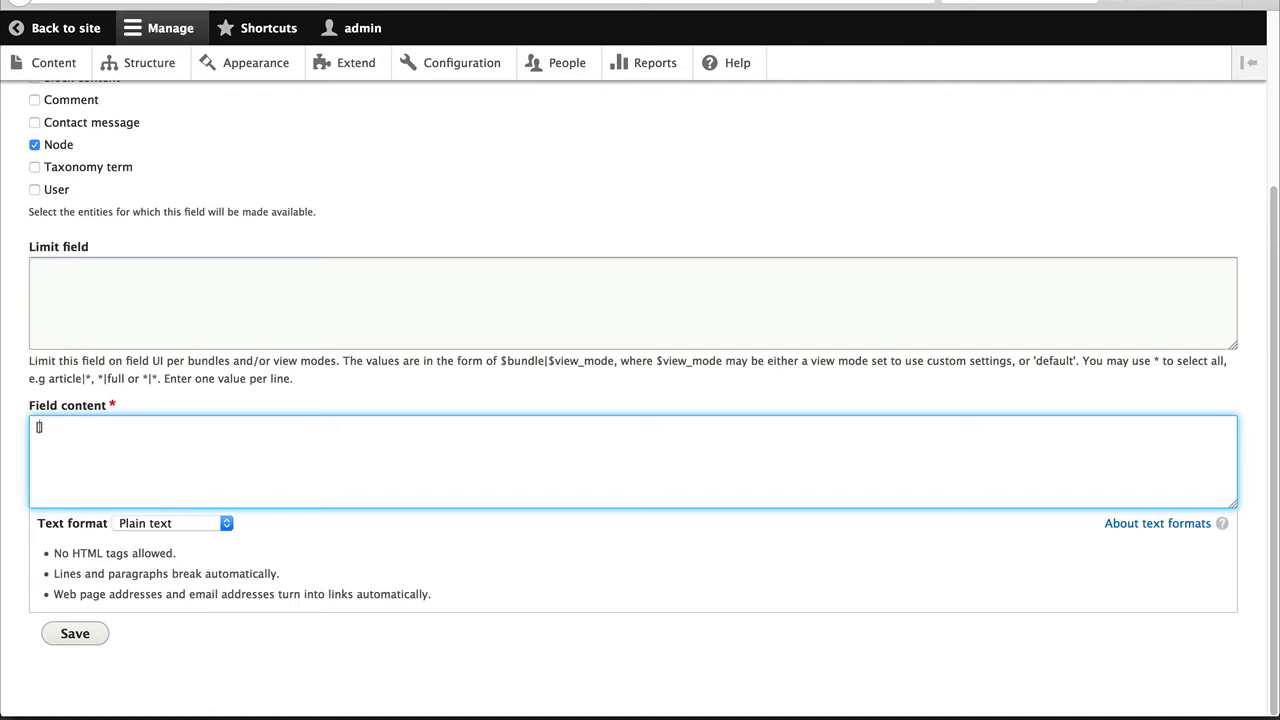
pyautogui.write('node:title')
pyautogui.moveTo(126, 436); pyautogui.dragTo(28, 428)
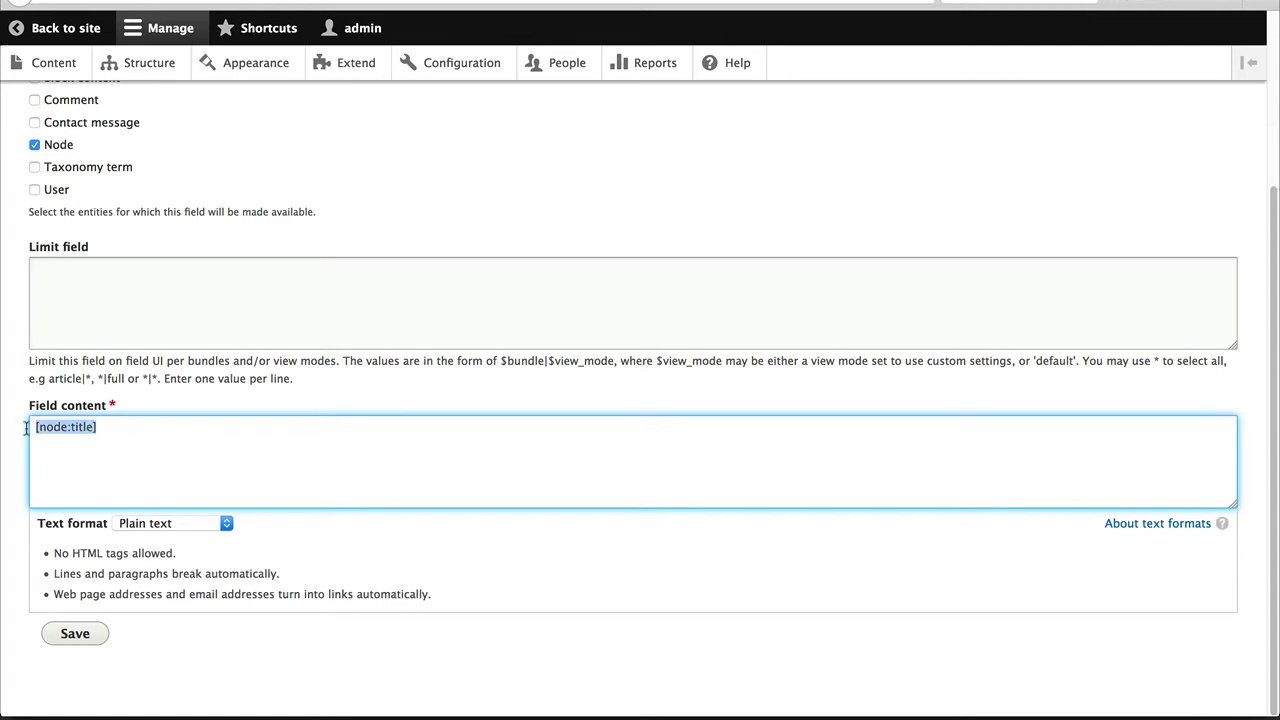
pyautogui.click(118, 434)
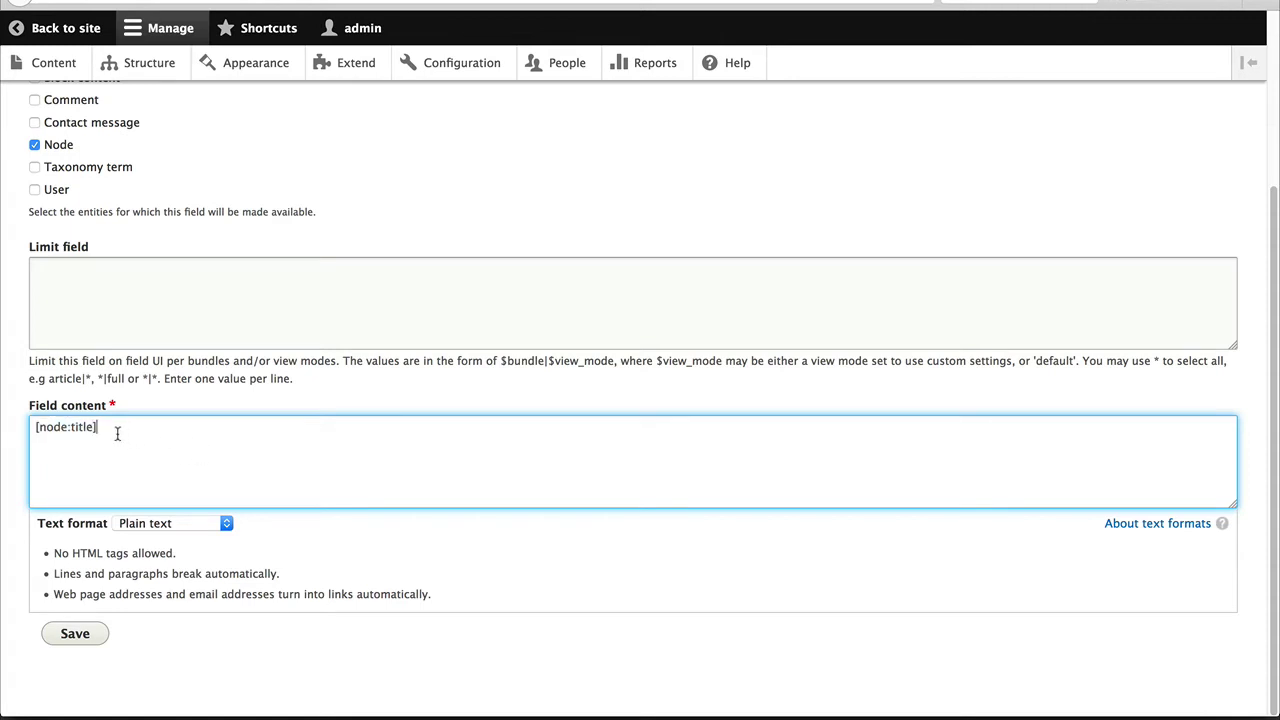
pyautogui.moveTo(114, 434); pyautogui.dragTo(44, 428)
pyautogui.click(68, 427)
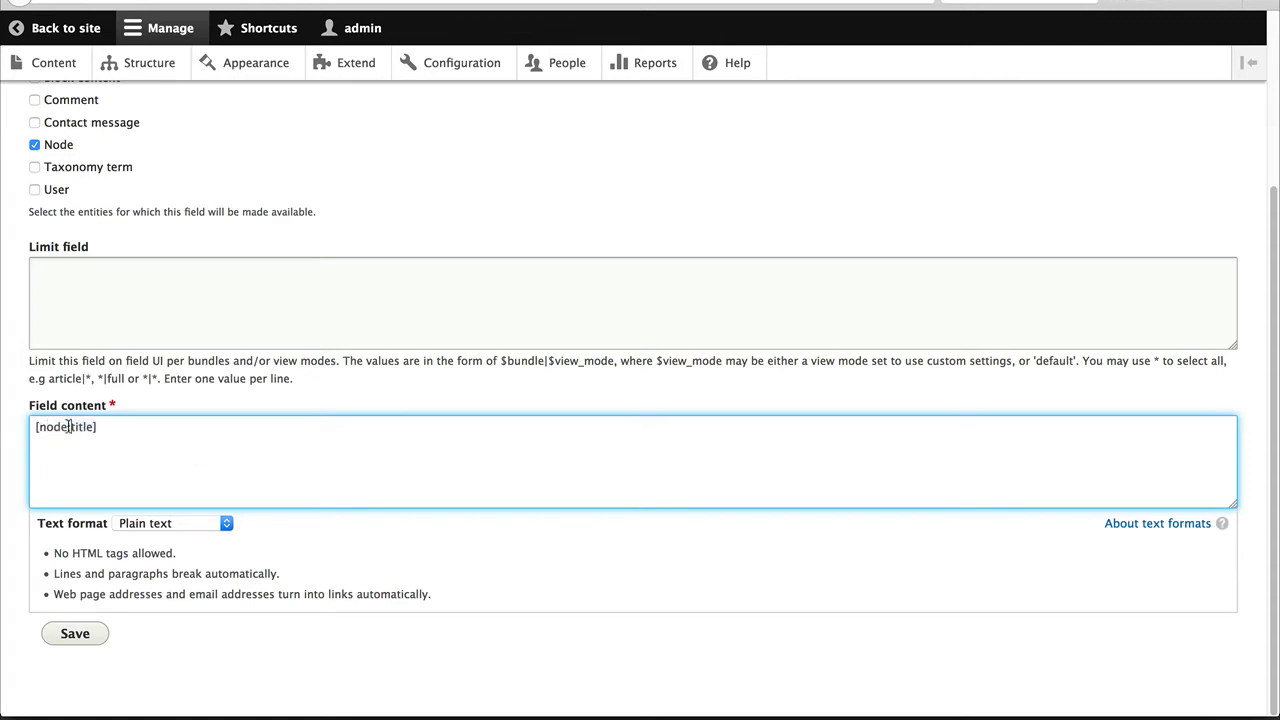
pyautogui.tripleClick(129, 431)
pyautogui.press('BackSpace')
pyautogui.write('[stat')
pyautogui.press('BackSpace')
pyautogui.press('BackSpace')
pyautogui.press('BackSpace')
pyautogui.press('BackSpace')
pyautogui.press('BackSpace')
pyautogui.write('static content')
pyautogui.write('title: [')
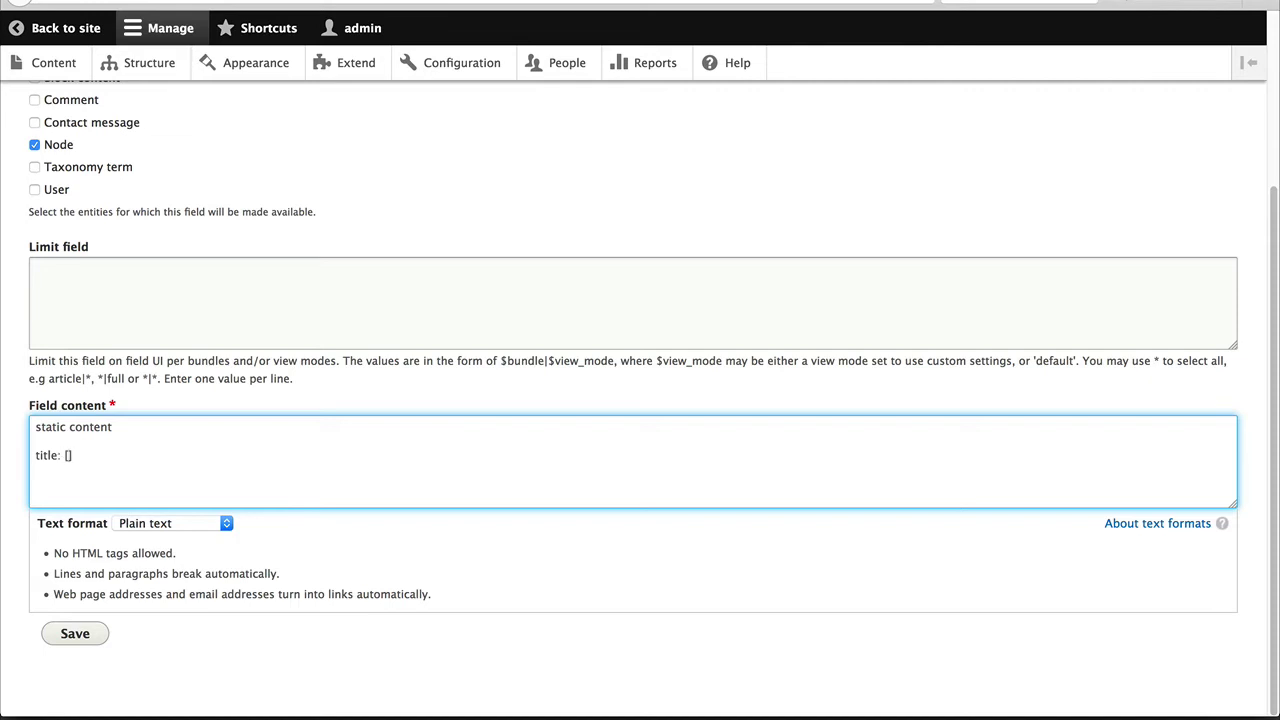
pyautogui.write('node:title')
# Save the Test token field, then drag it into the Article Full content Header region and save.
pyautogui.click(76, 634)
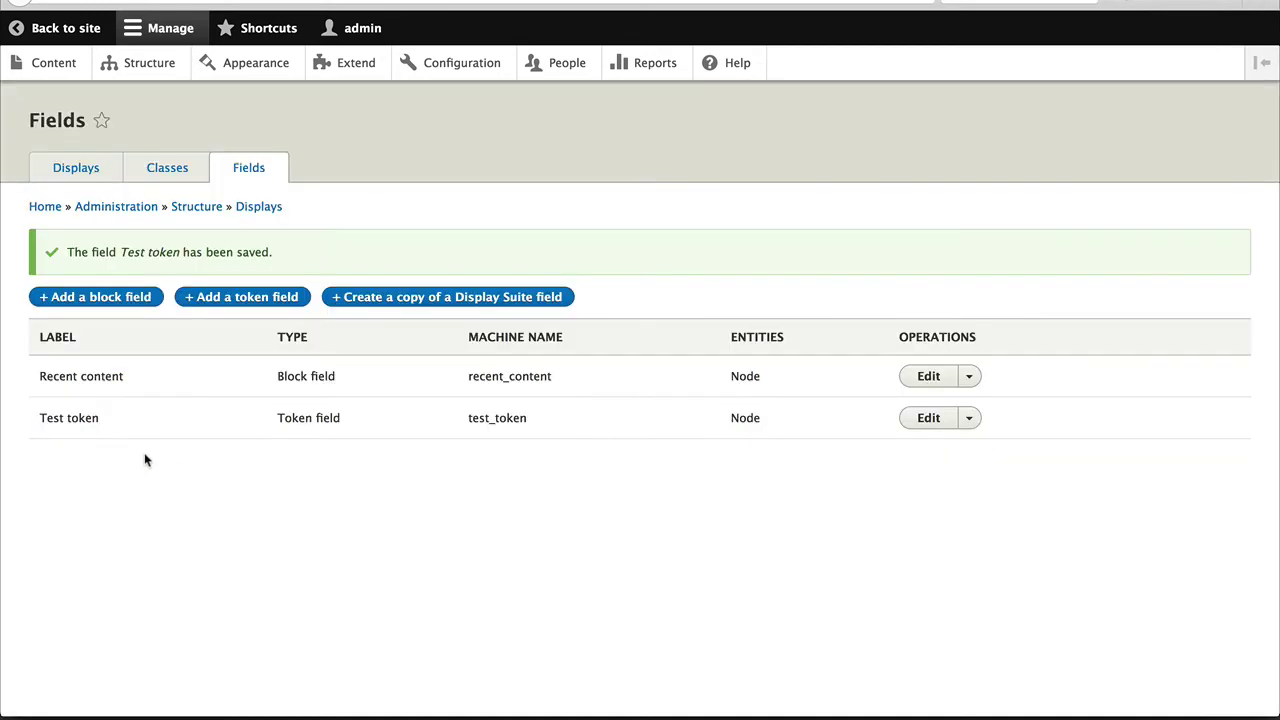
pyautogui.click(78, 169)
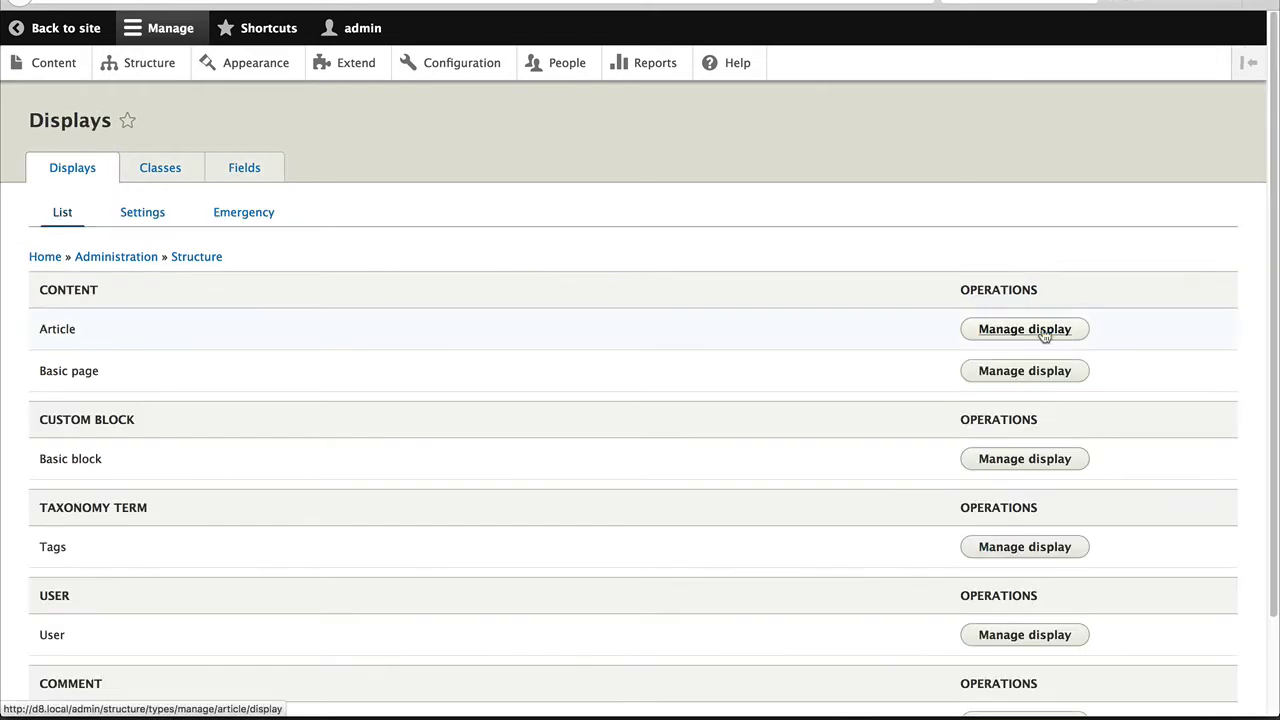
pyautogui.click(1043, 335)
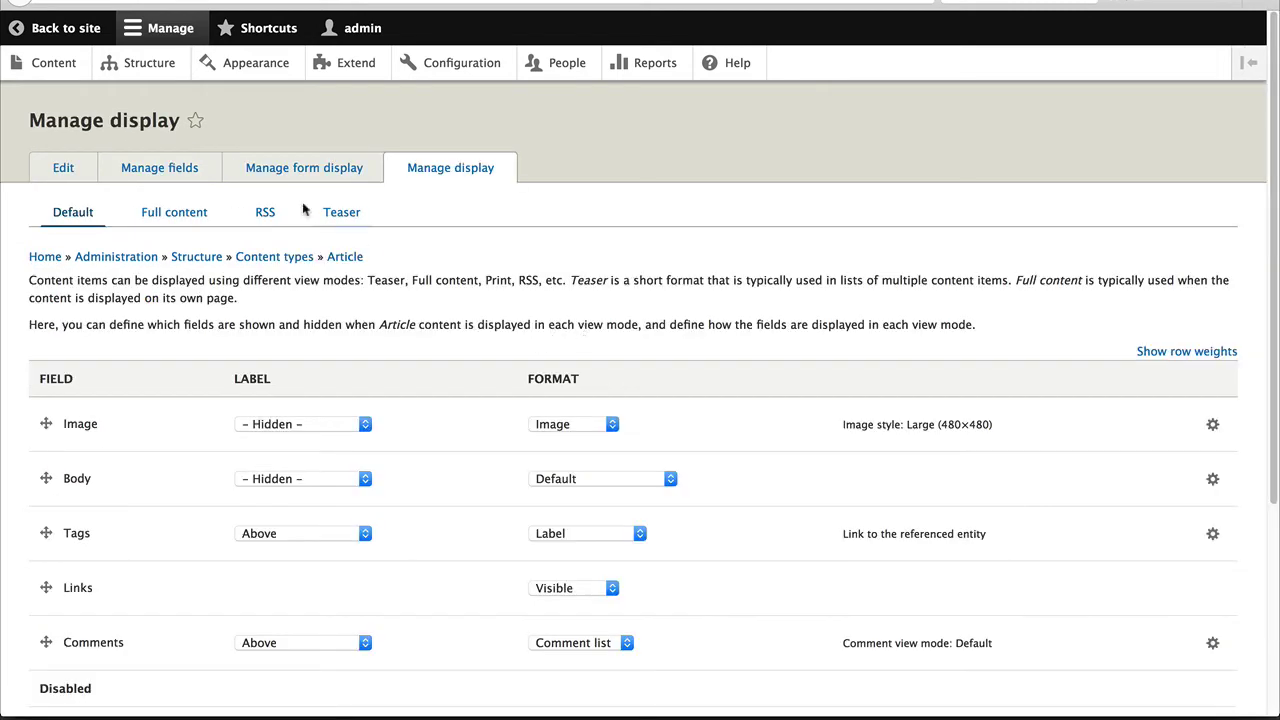
pyautogui.click(241, 233)
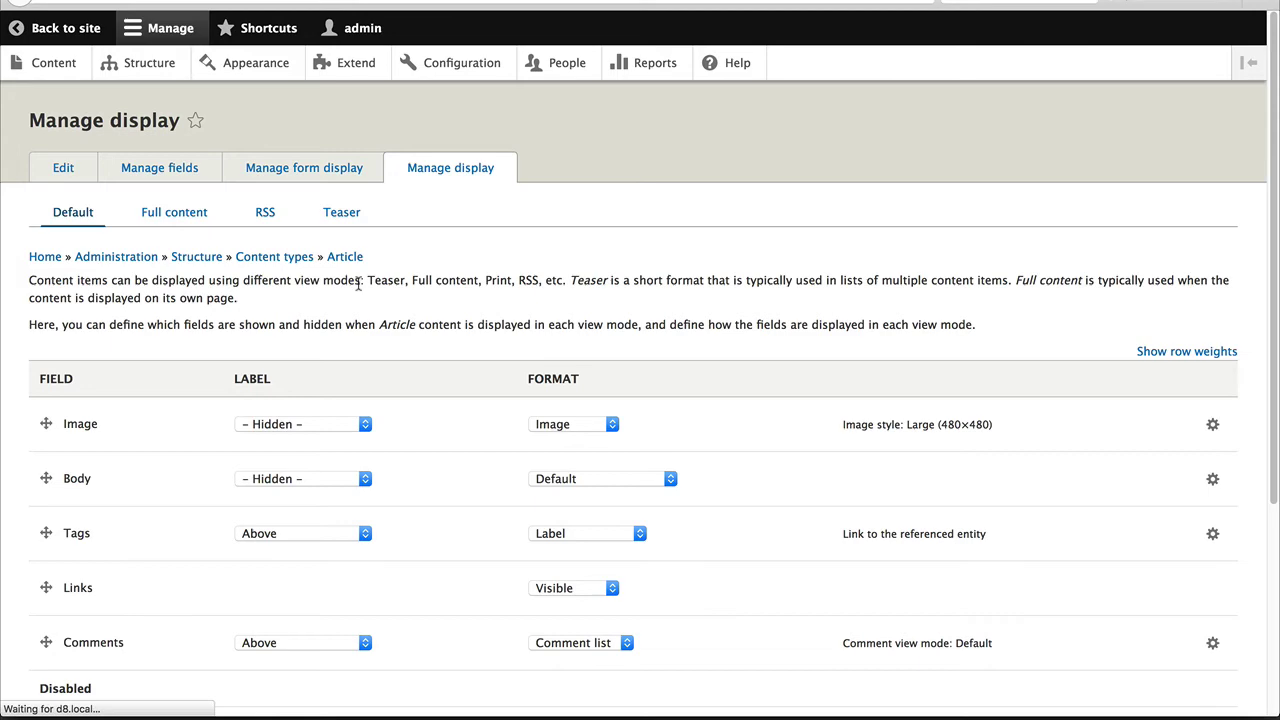
pyautogui.scroll(-5, 360, 288)
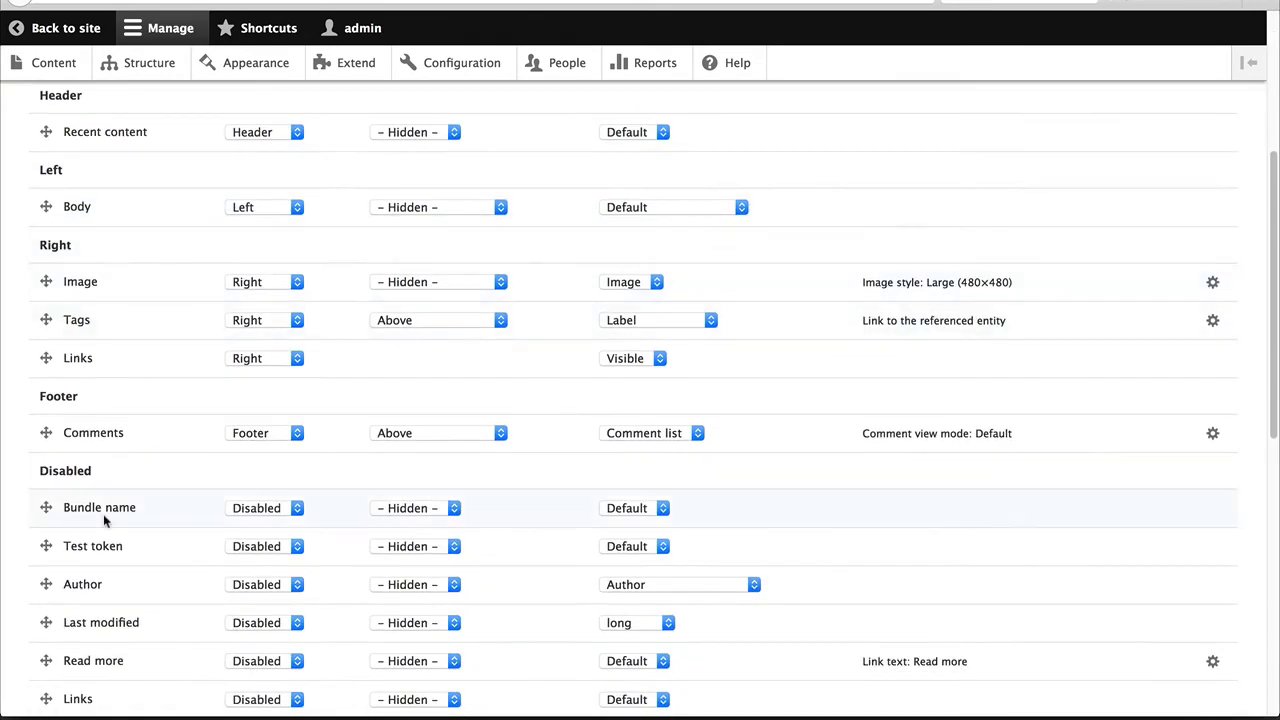
pyautogui.moveTo(50, 546); pyautogui.dragTo(69, 128)
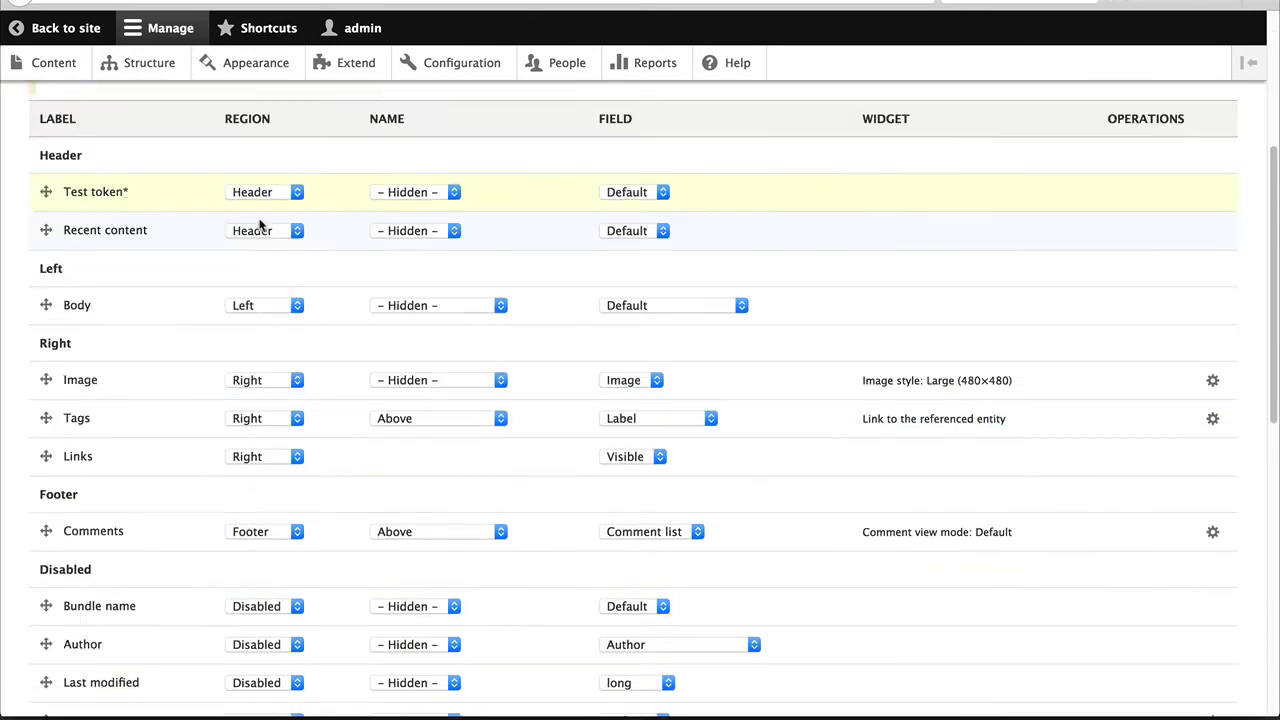
pyautogui.scroll(-10, 240, 300)
pyautogui.click(77, 622)
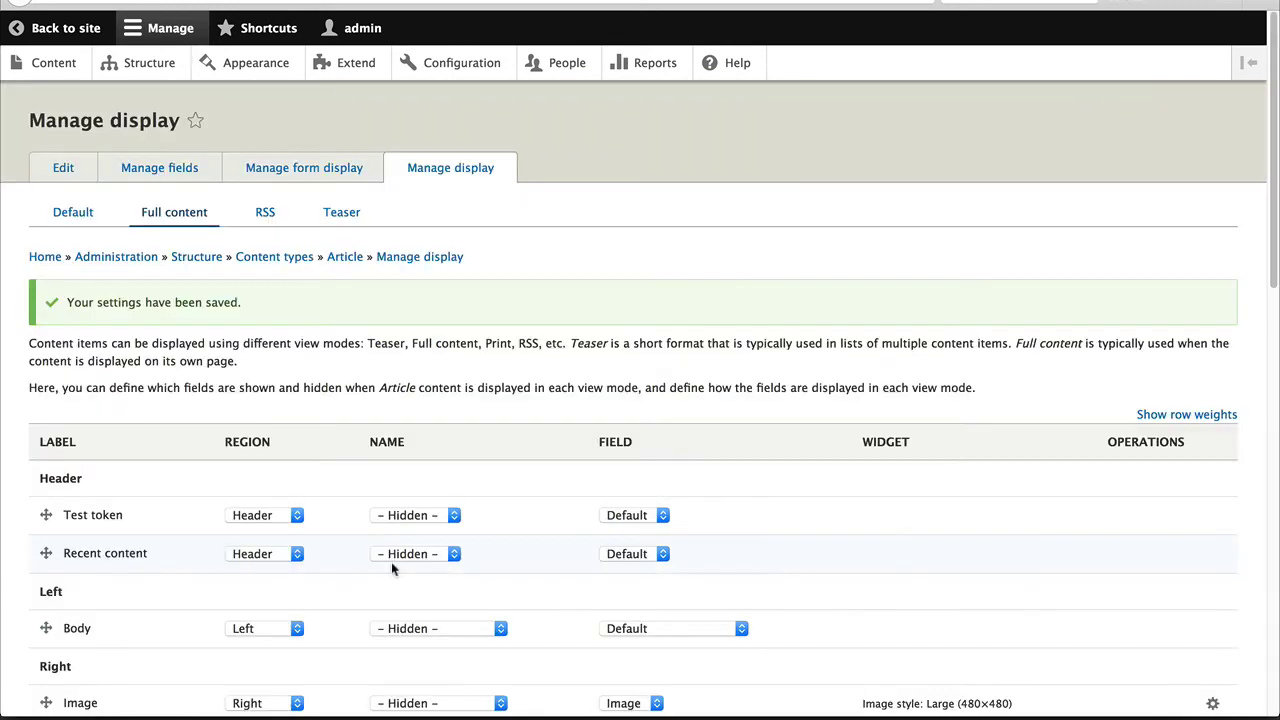
# View the Test article to confirm the token renders 'title: Test article', then return to Structure.
pyautogui.click(45, 70)
pyautogui.click(90, 517)
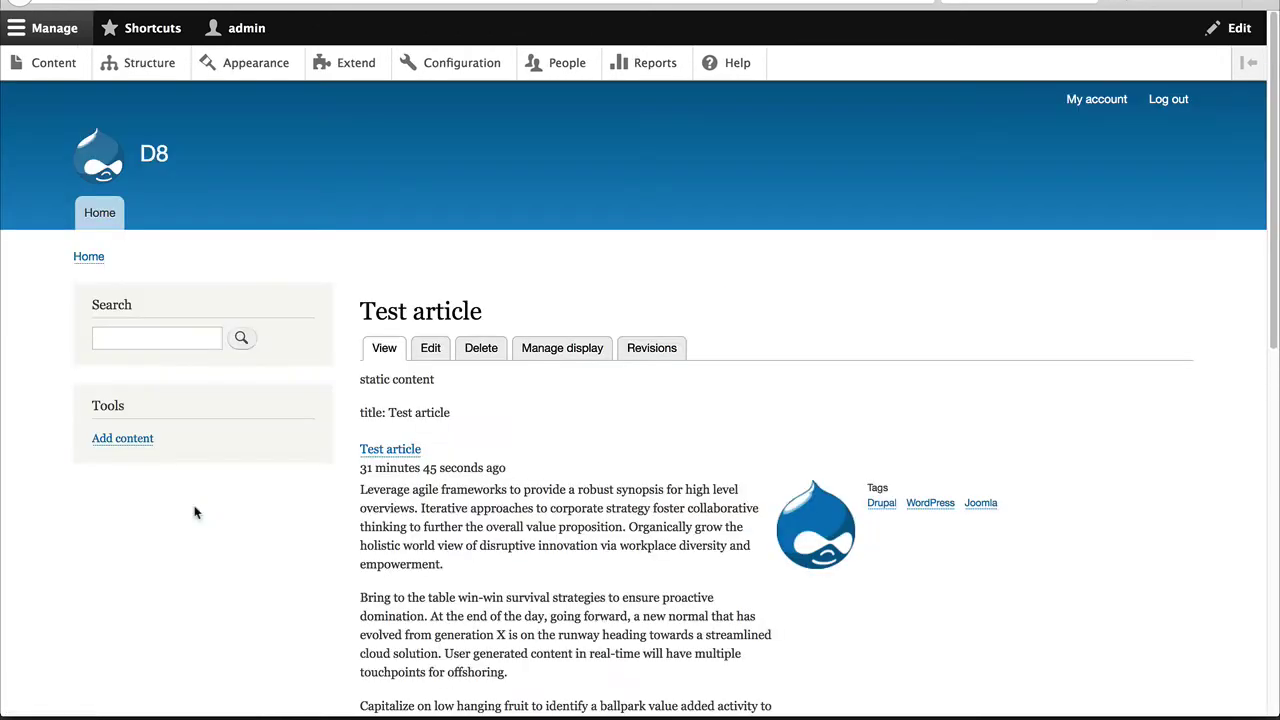
pyautogui.moveTo(455, 418); pyautogui.dragTo(360, 380)
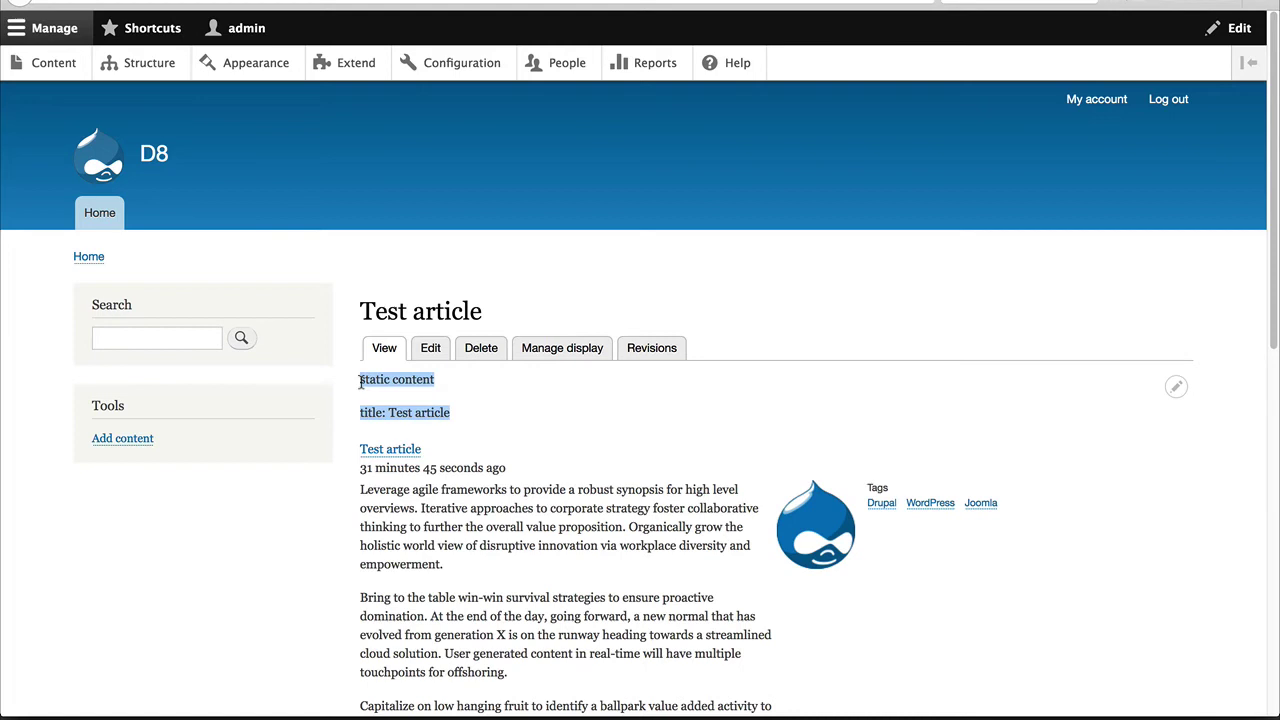
pyautogui.click(478, 414)
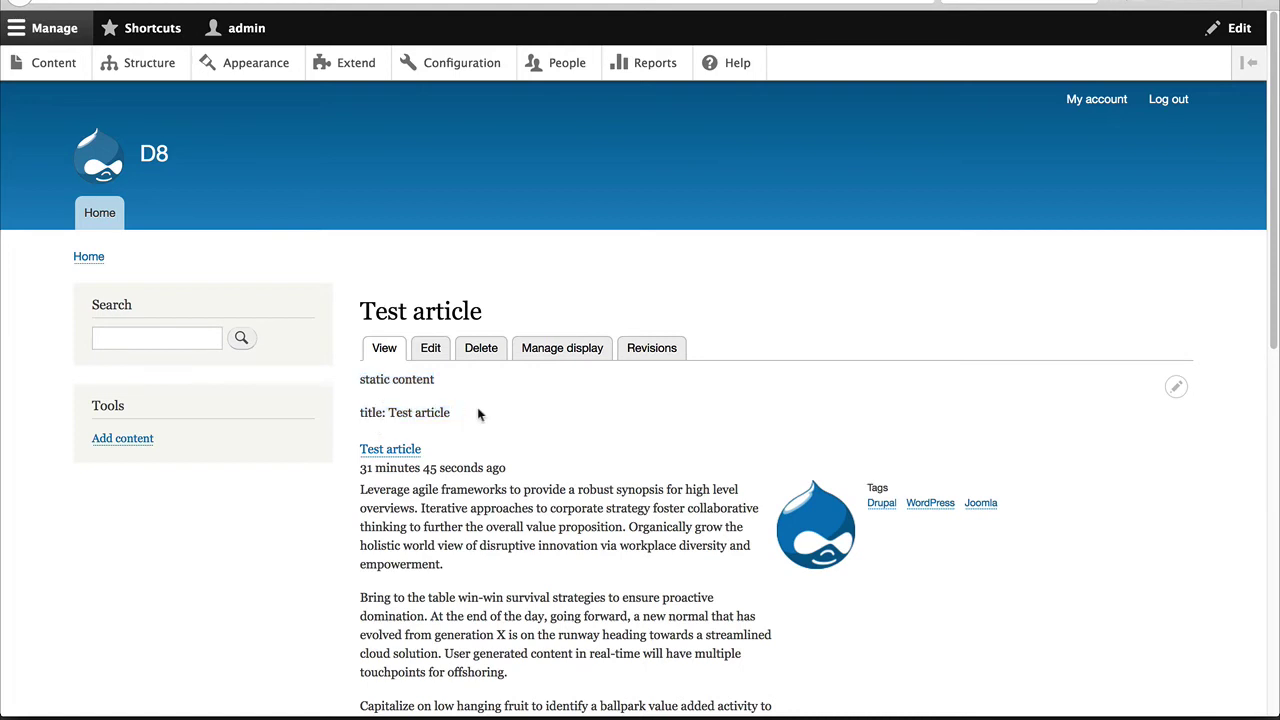
pyautogui.click(165, 68)
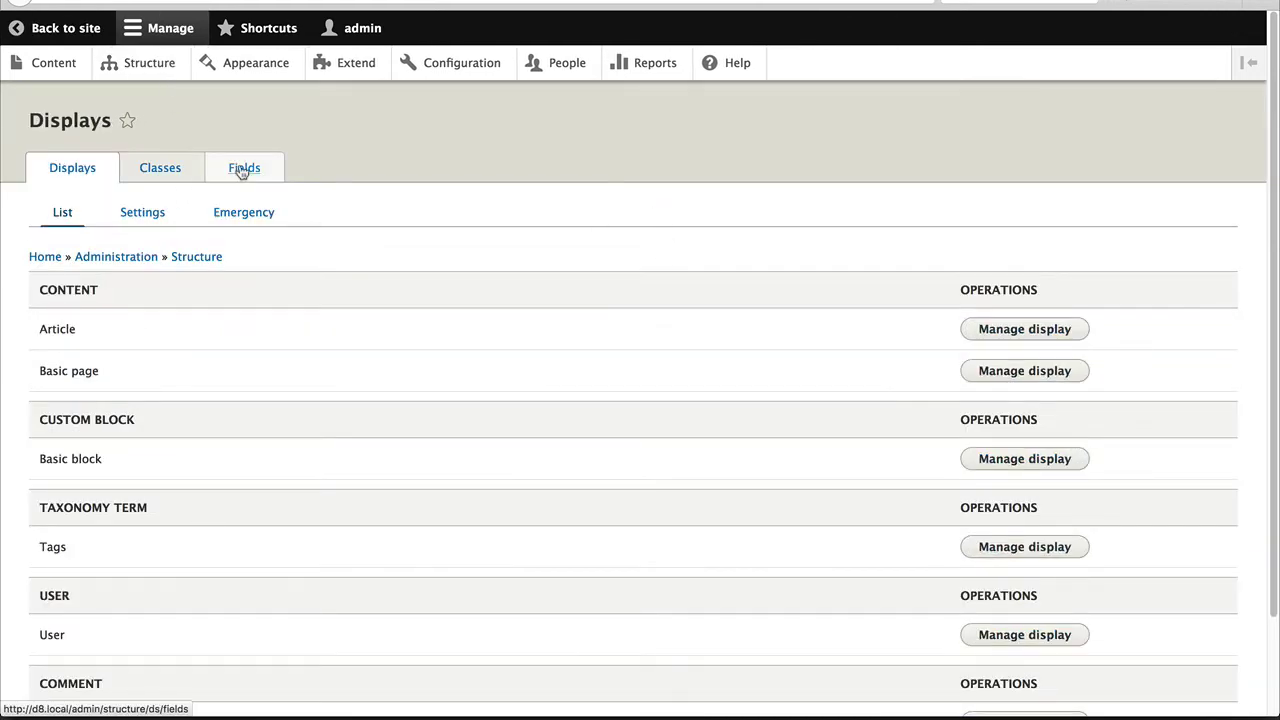
# Edit the Test token field and select the [node:title] token in its Field content.
pyautogui.click(243, 170)
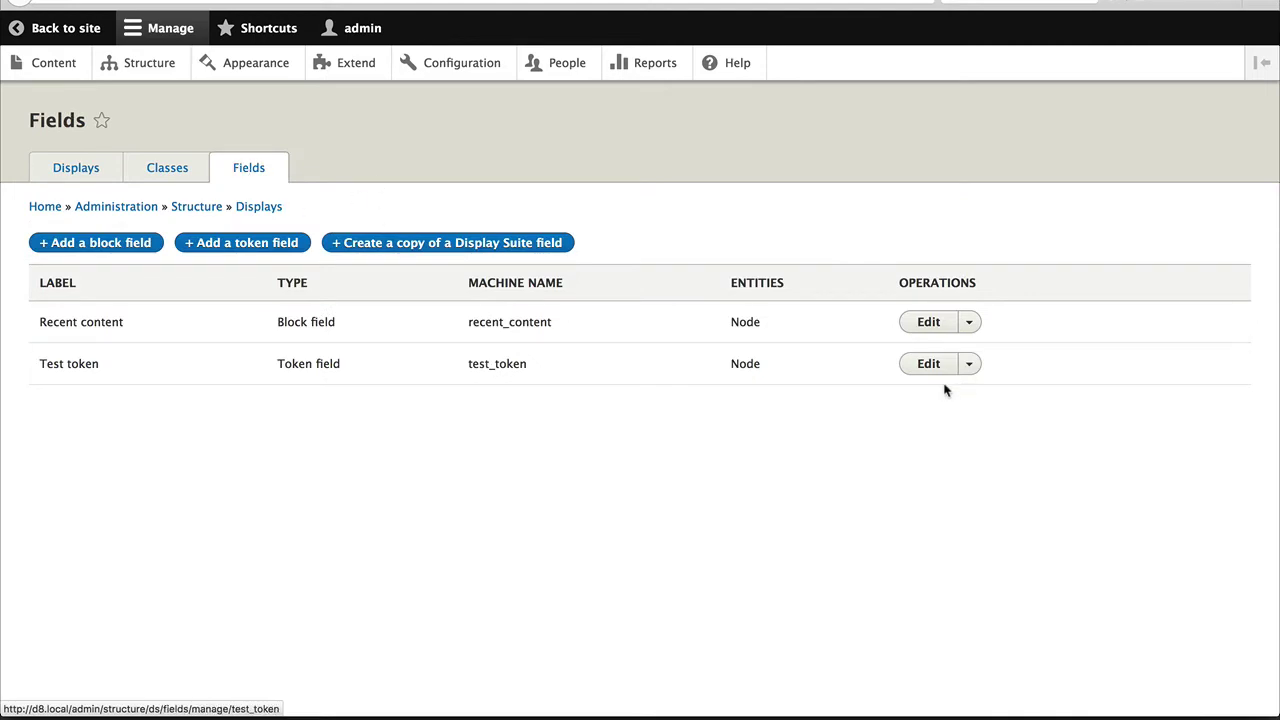
pyautogui.click(928, 366)
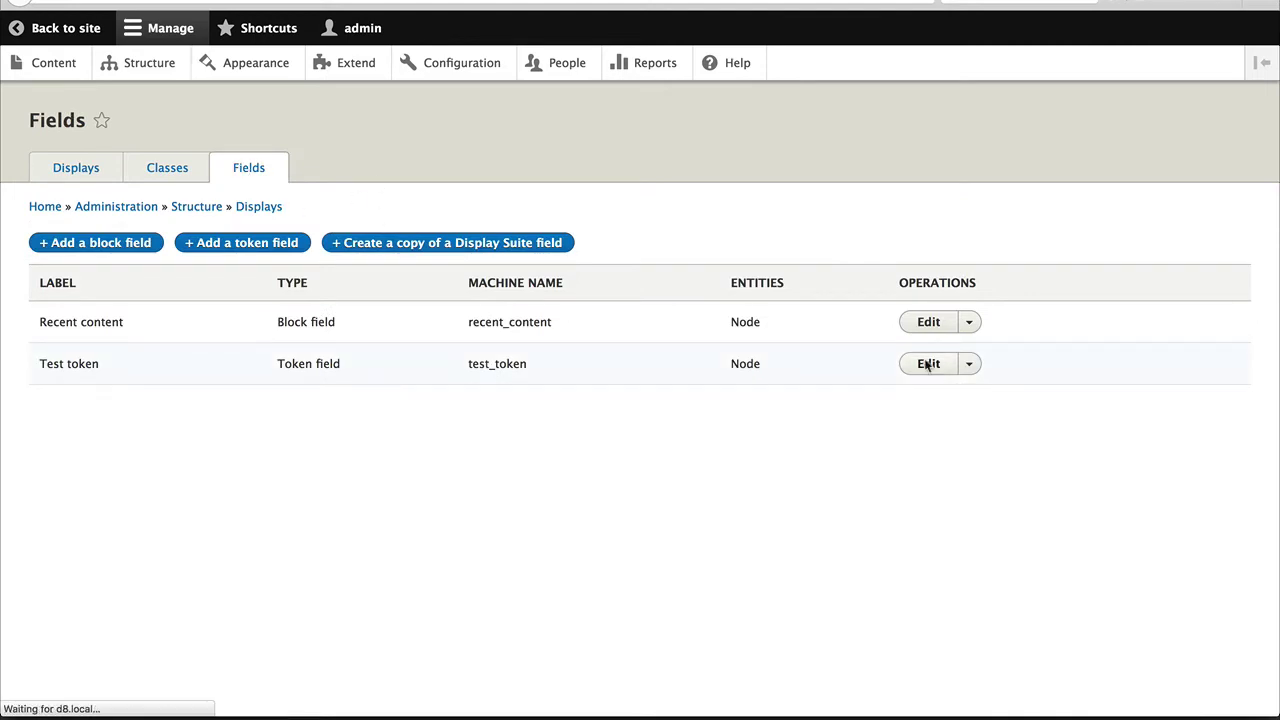
pyautogui.scroll(-5, 400, 470)
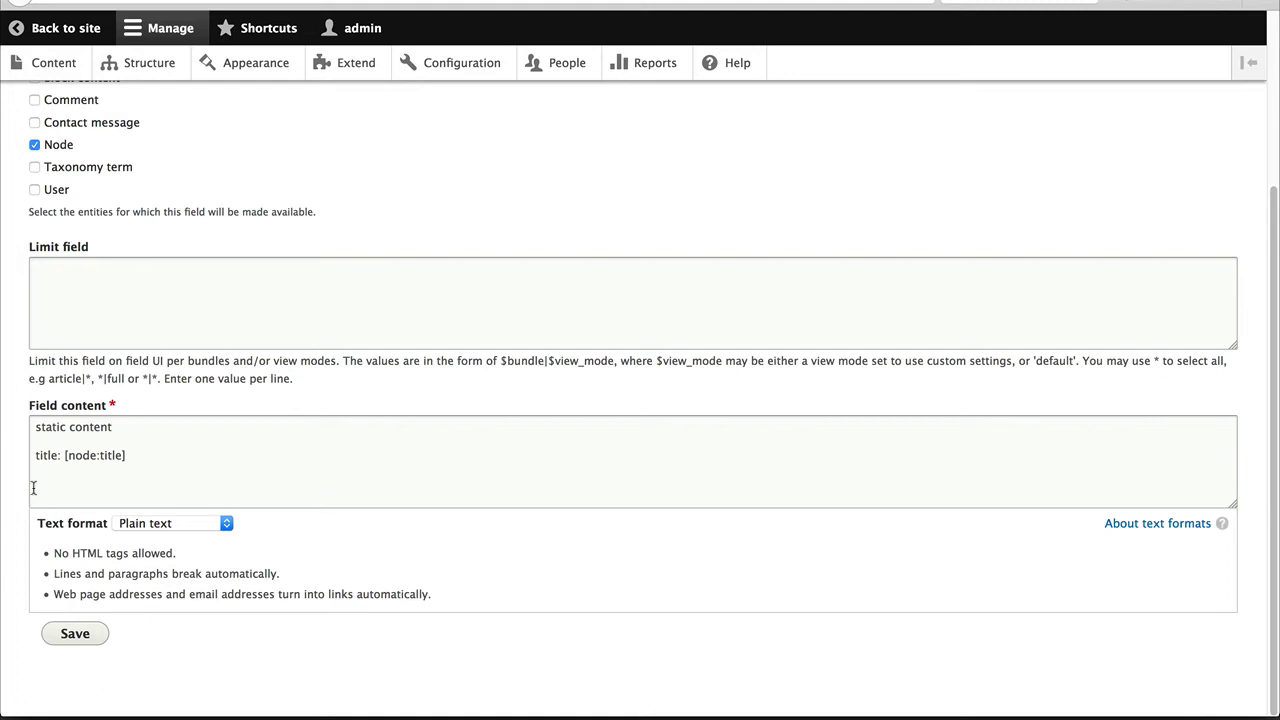
pyautogui.moveTo(64, 455); pyautogui.dragTo(126, 455)
pyautogui.click(137, 455)
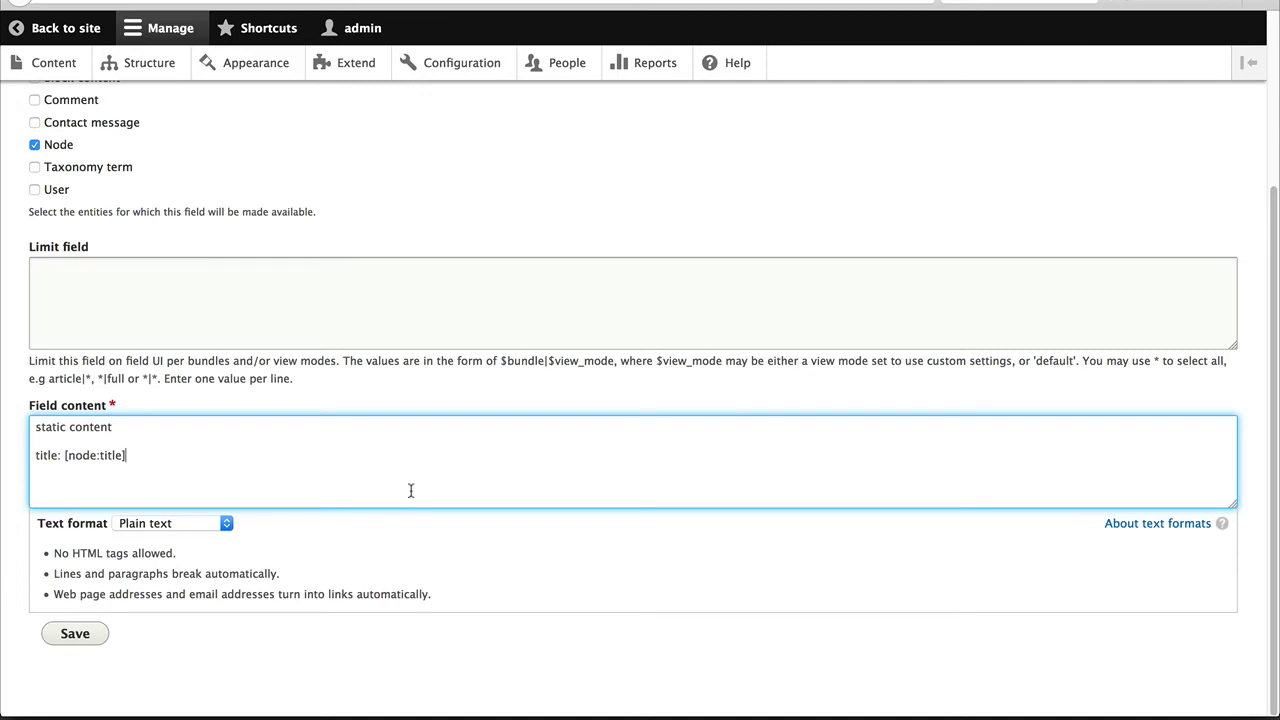
pyautogui.press('super+Tab')
# Download the token module with 'drush dl token' in PhpStorm's terminal.
pyautogui.click(660, 328)
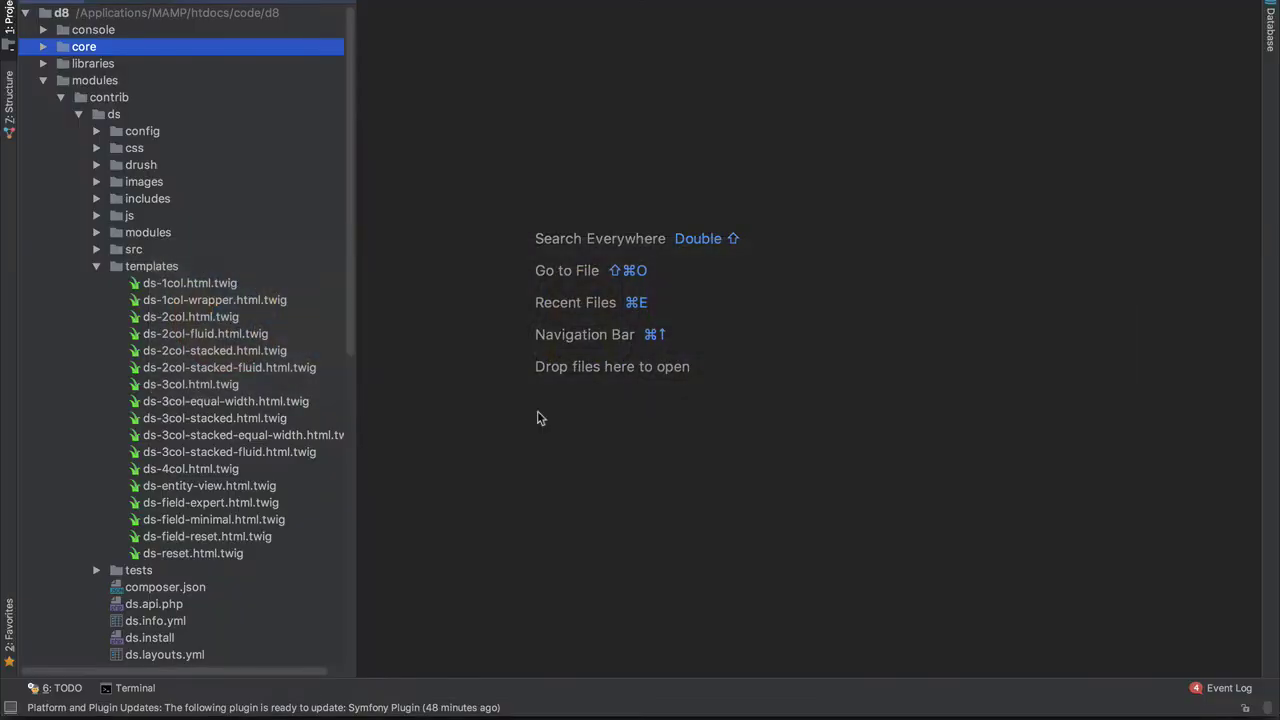
pyautogui.click(140, 688)
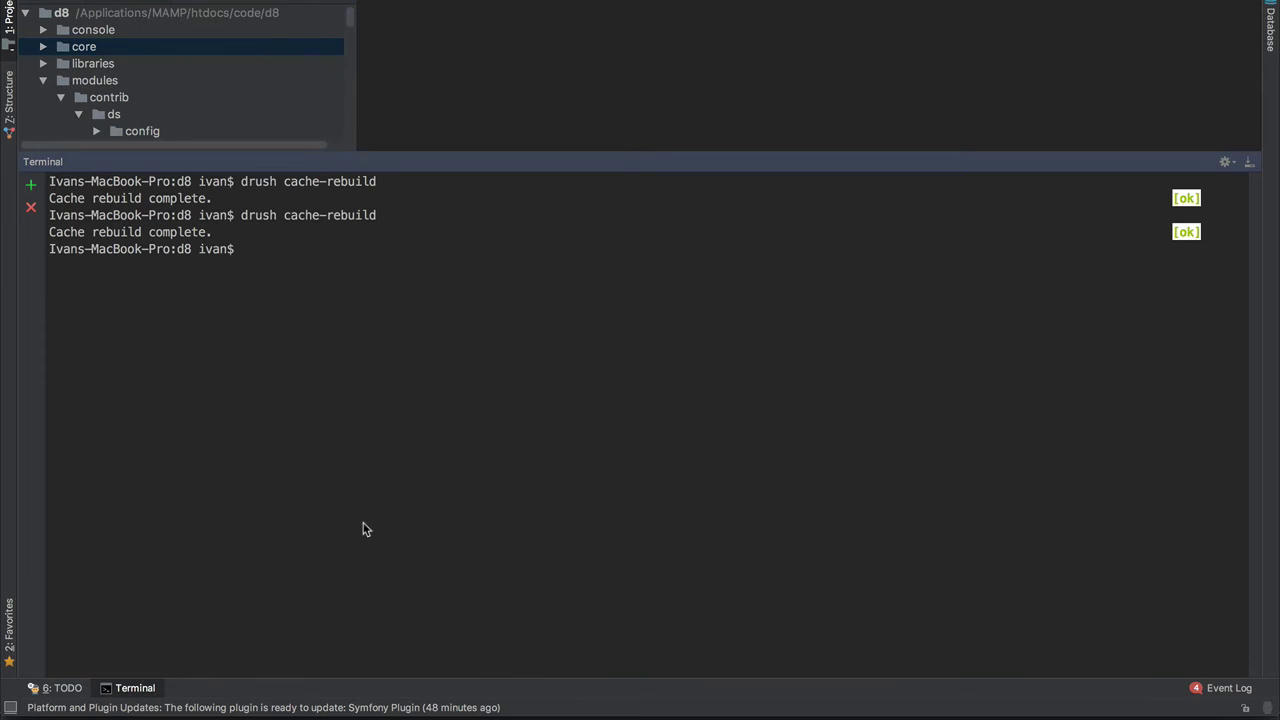
pyautogui.write('drush dl token')
pyautogui.press('Return')
# Enable the token module with 'drush en token', confirming with y.
pyautogui.write('drush en token')
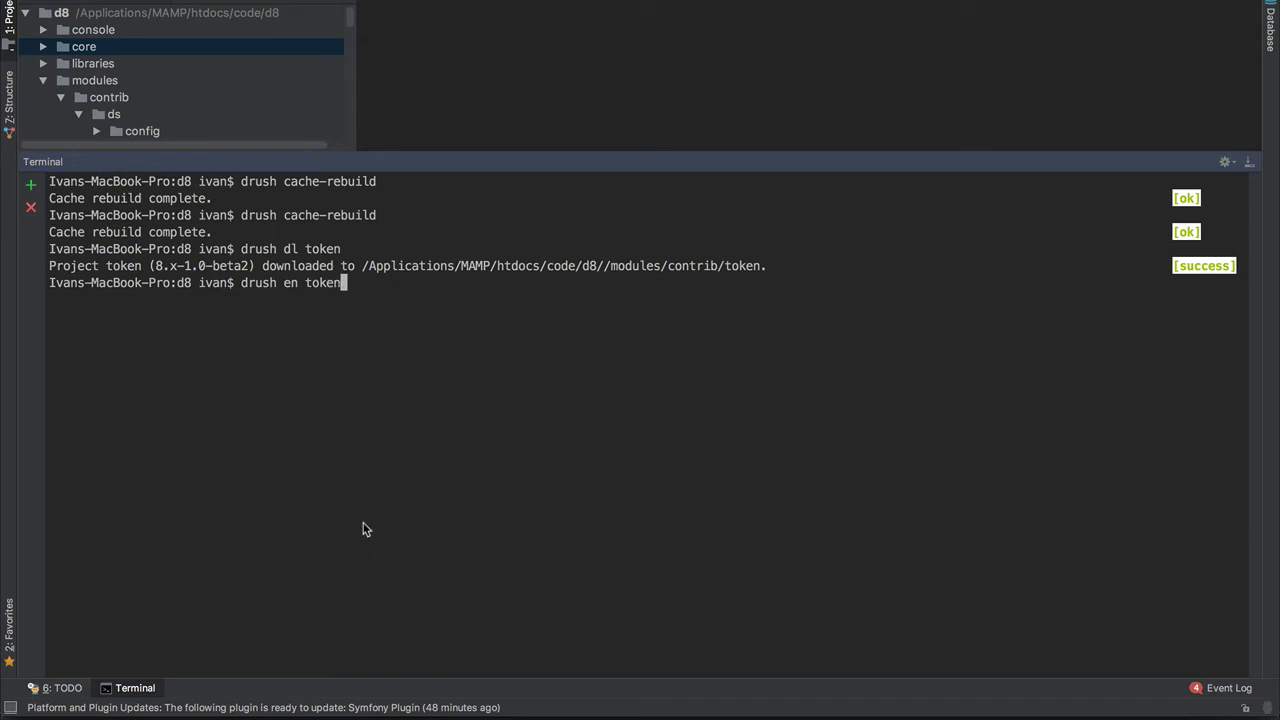
pyautogui.press('Return')
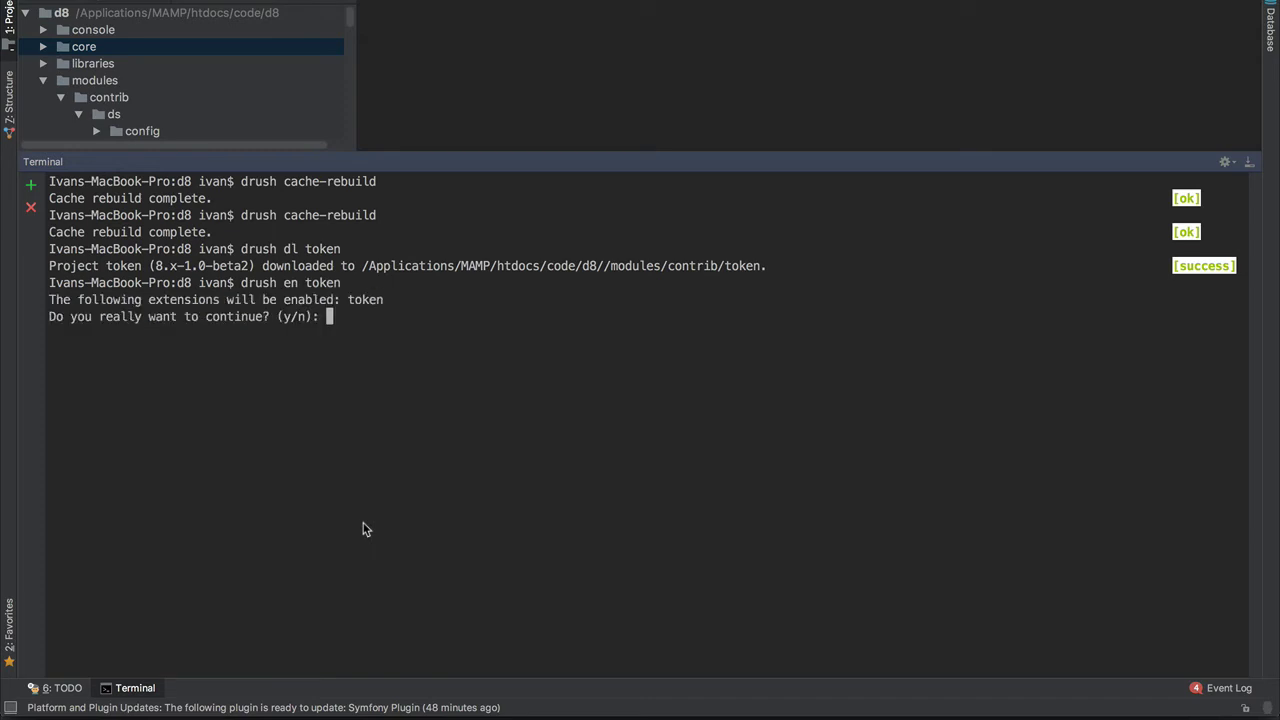
pyautogui.write('y')
pyautogui.press('Return')
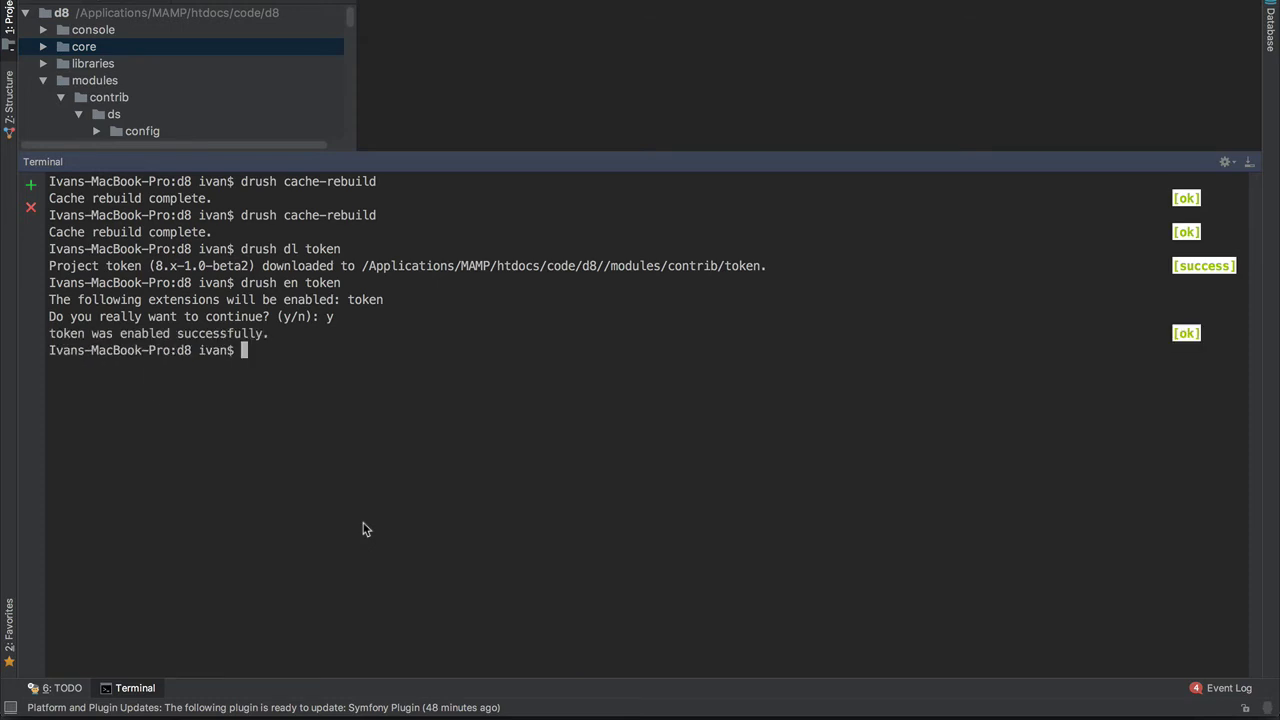
pyautogui.press('super+Tab')
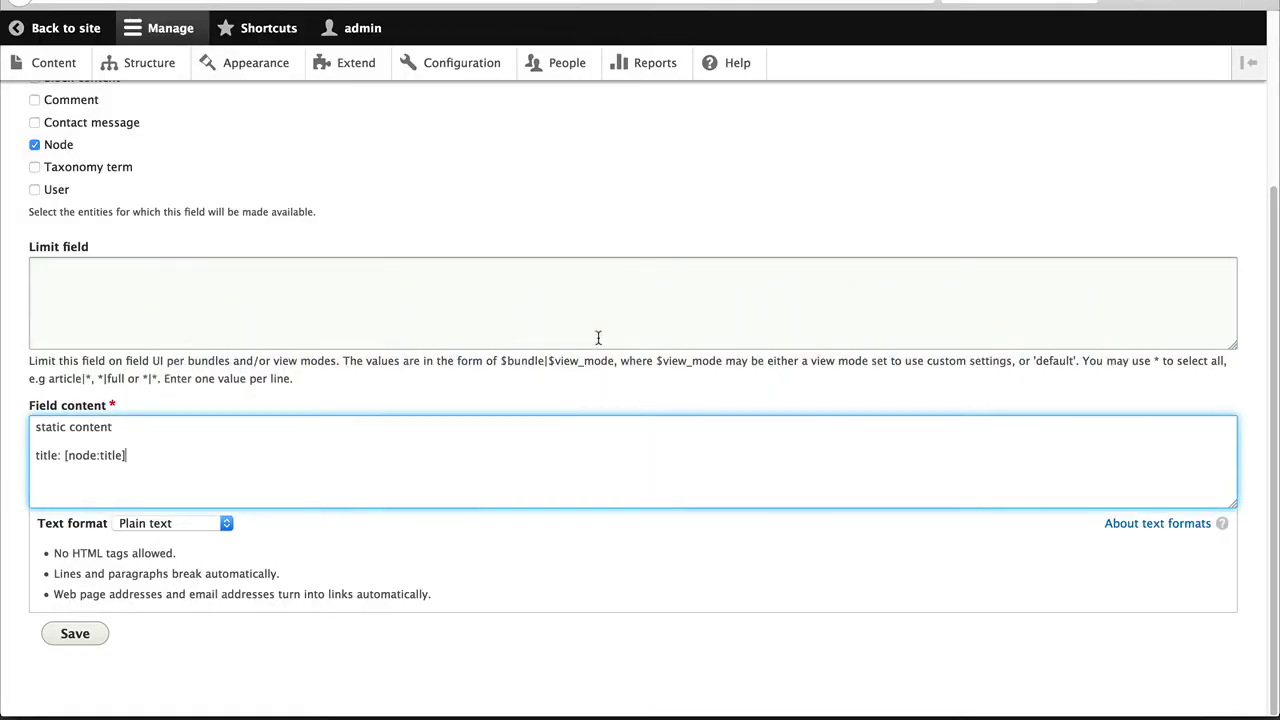
# Reload the token field form and open the available tokens dialog, moving it to the page top.
pyautogui.press('super+r')
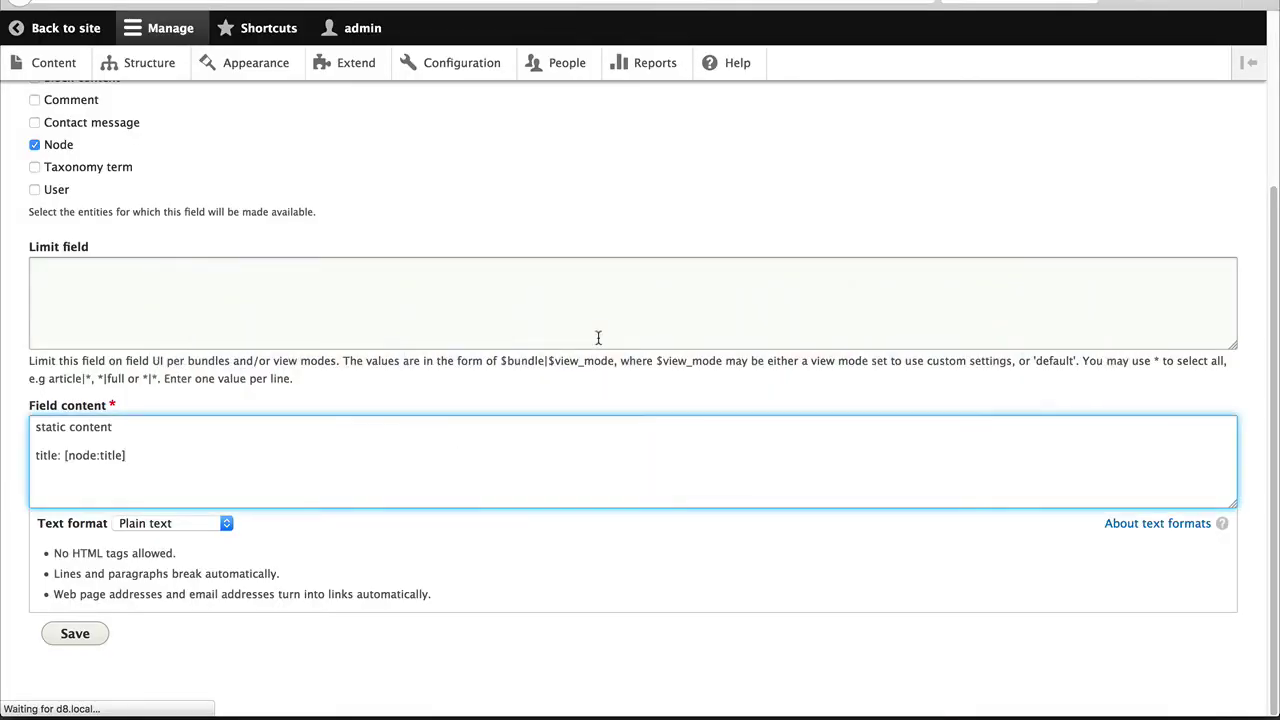
pyautogui.scroll(-2, 475, 602)
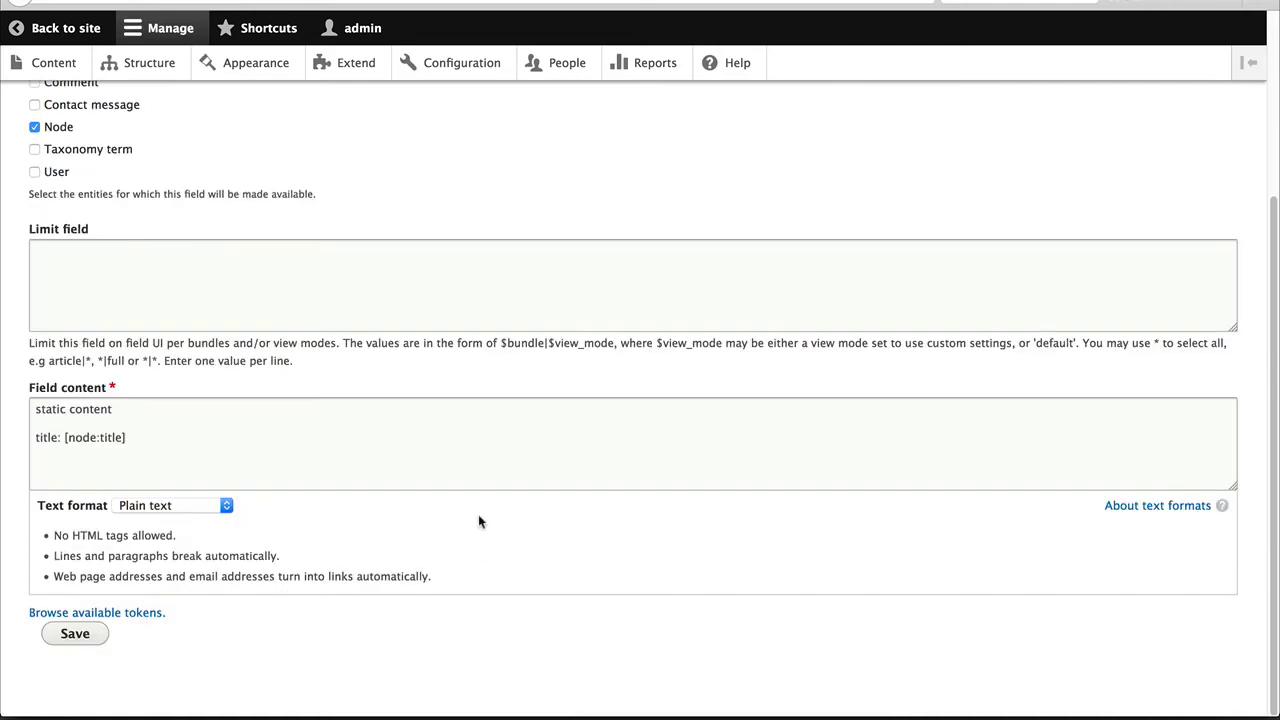
pyautogui.click(116, 614)
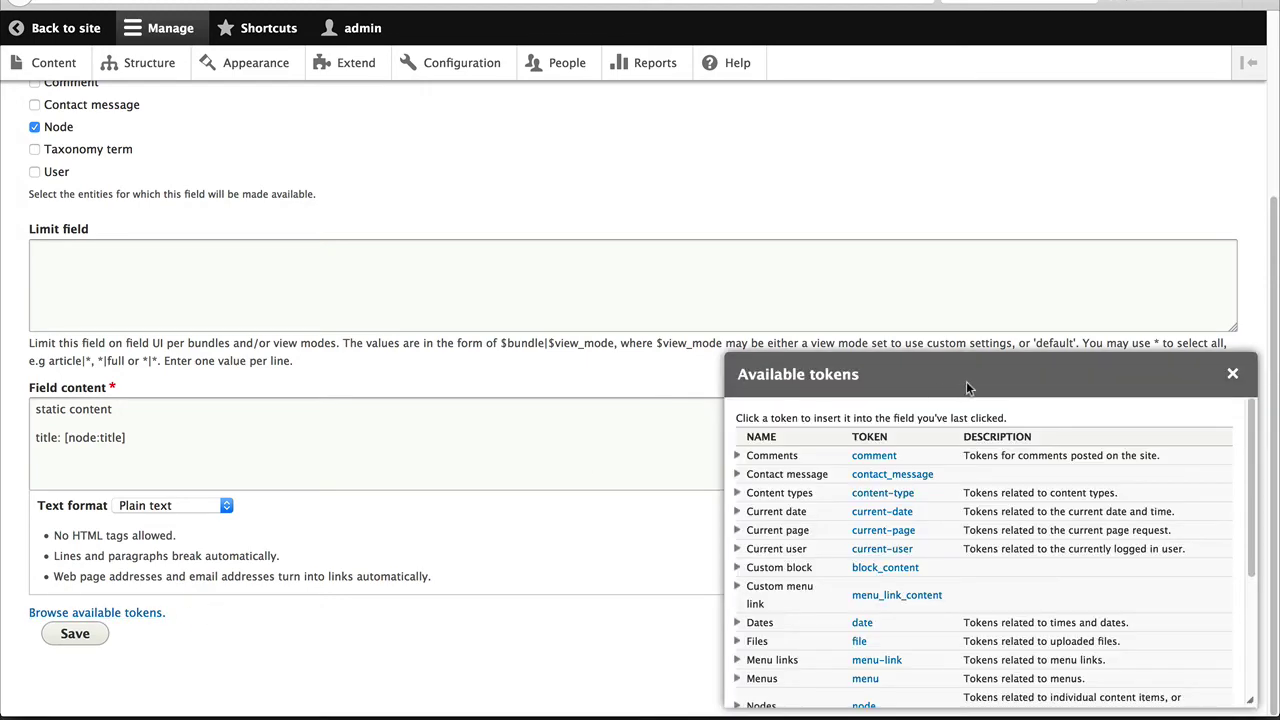
pyautogui.moveTo(966, 381); pyautogui.dragTo(614, 204)
pyautogui.scroll(-5, 614, 476)
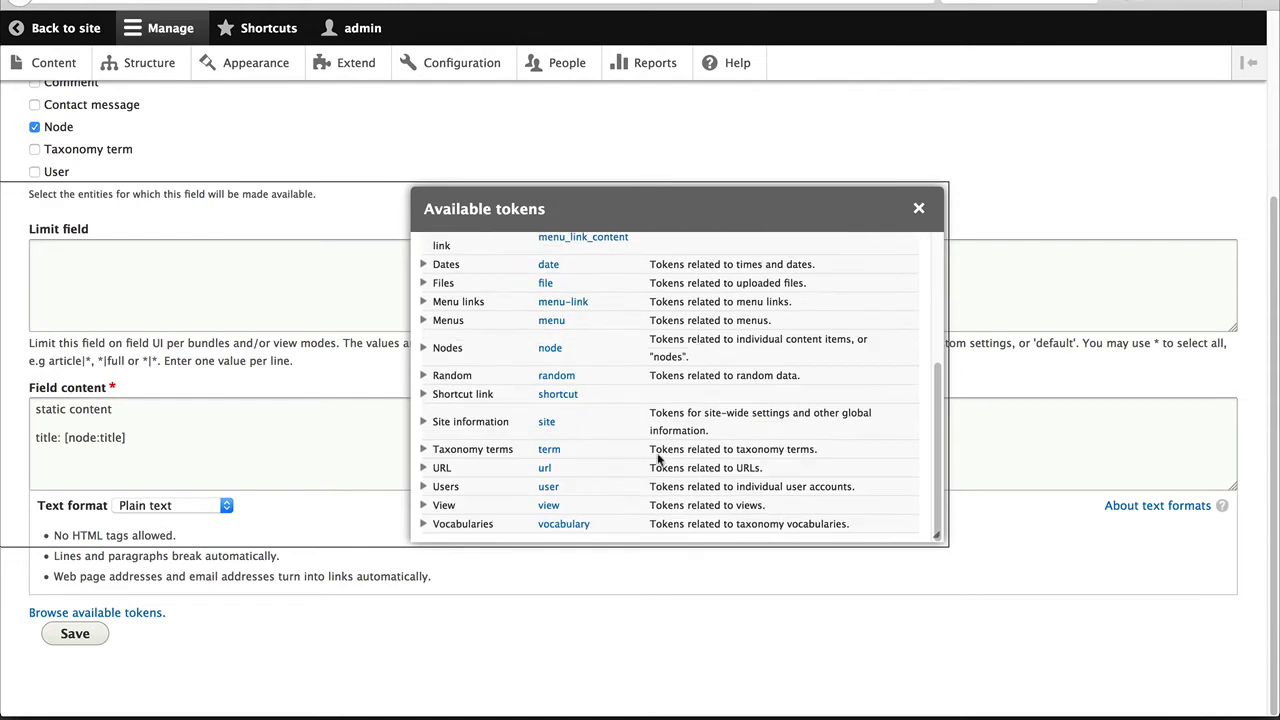
pyautogui.moveTo(938, 546); pyautogui.dragTo(940, 680)
pyautogui.moveTo(762, 218); pyautogui.dragTo(635, 24)
pyautogui.scroll(1, 695, 30)
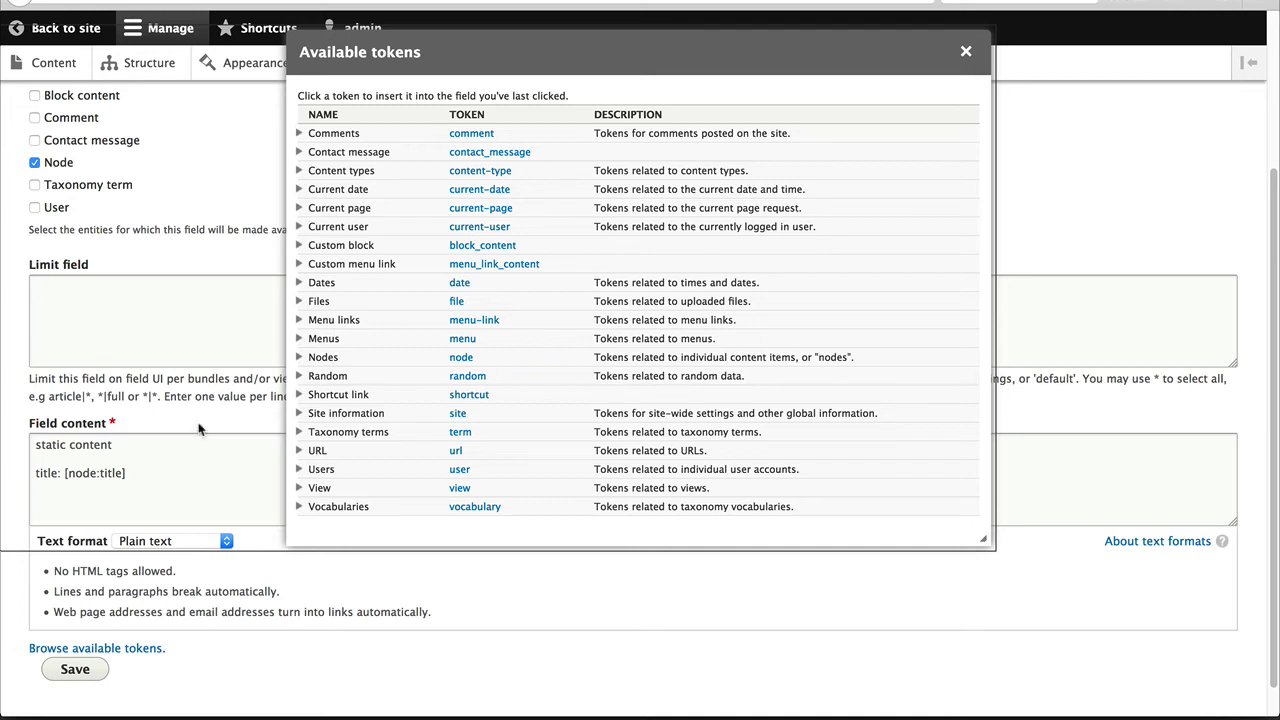
# Focus the field content box and expand the Nodes token list.
pyautogui.click(208, 503)
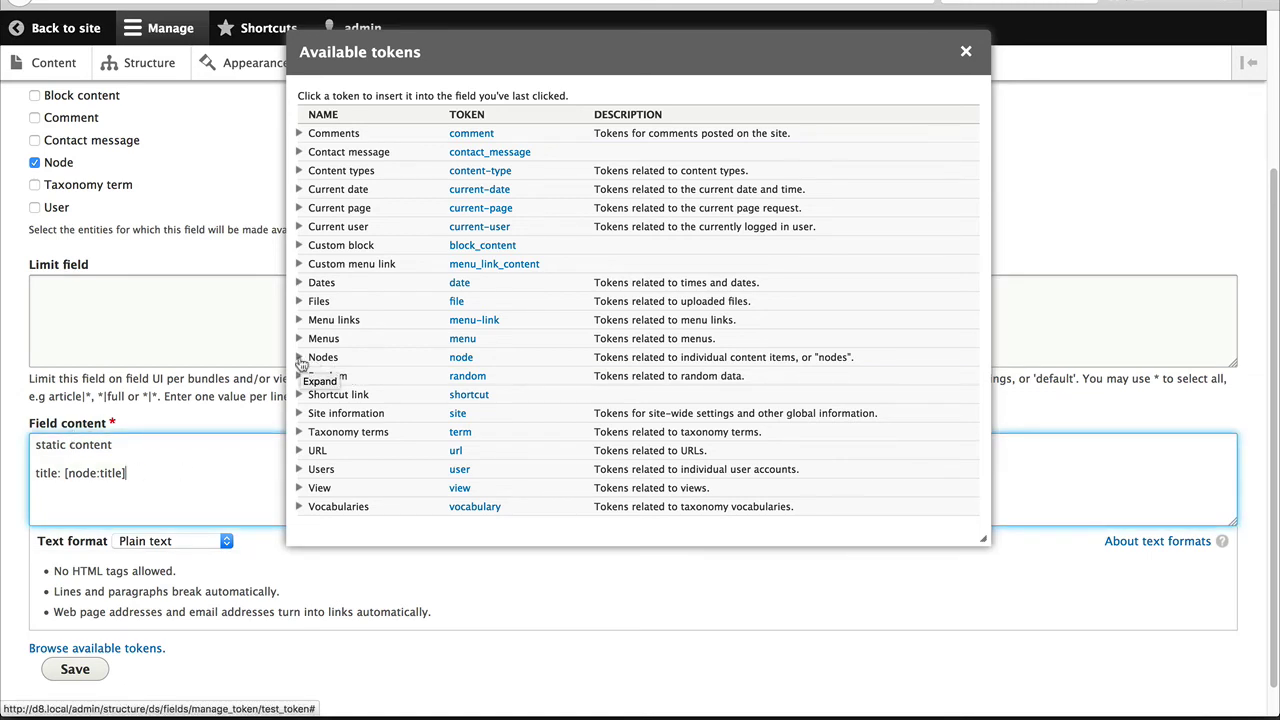
pyautogui.click(303, 360)
pyautogui.scroll(-3, 505, 368)
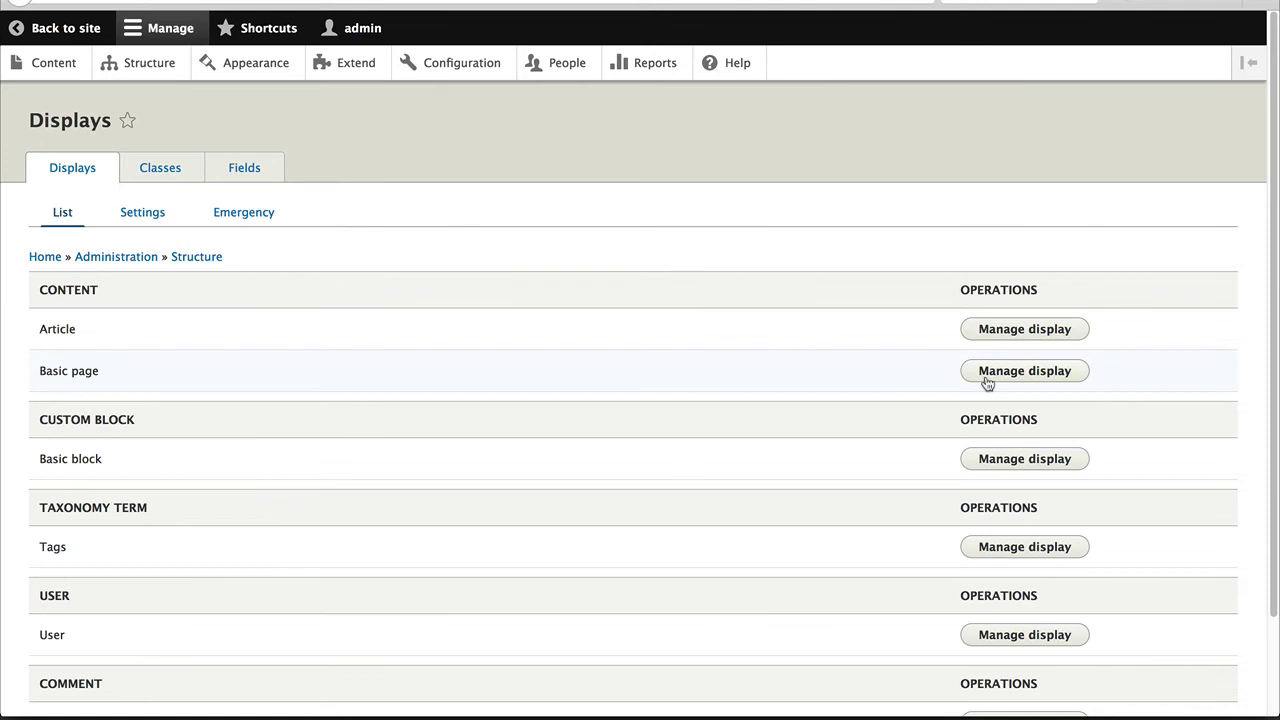
# In Article's Full content display, move Title from Disabled into the Right region above Image.
pyautogui.click(1000, 334)
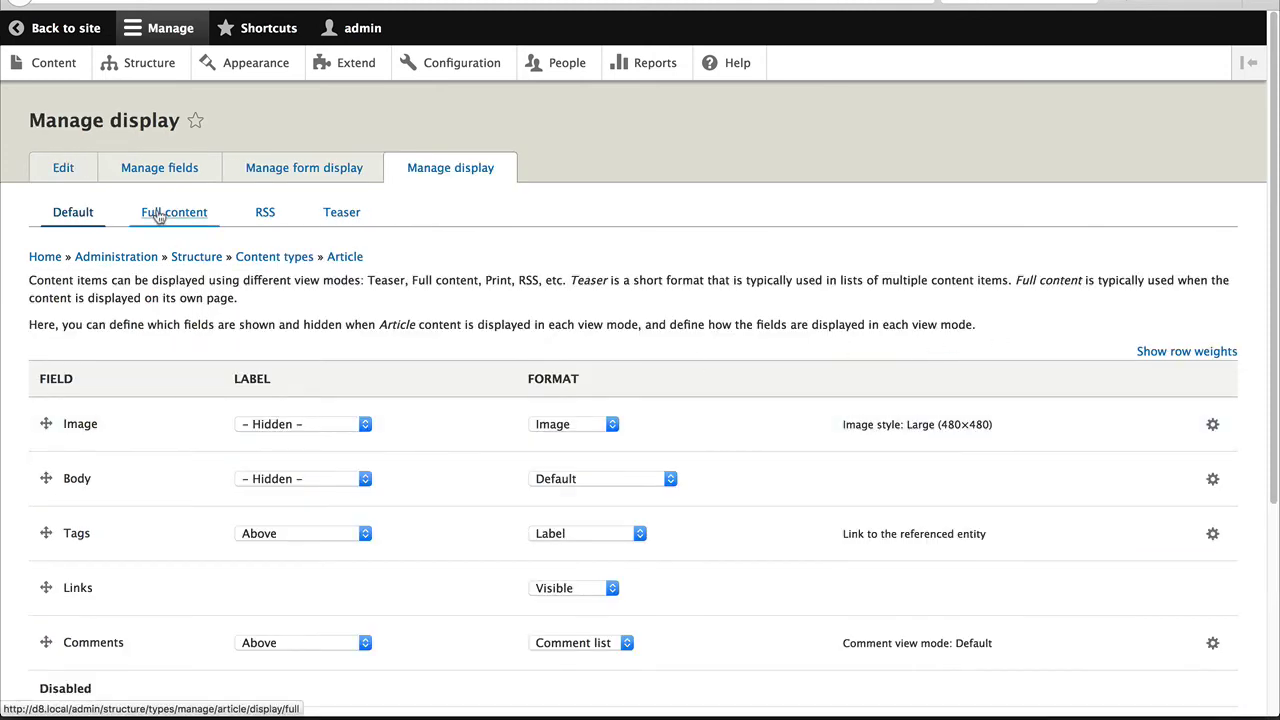
pyautogui.click(159, 217)
pyautogui.scroll(-10, 229, 357)
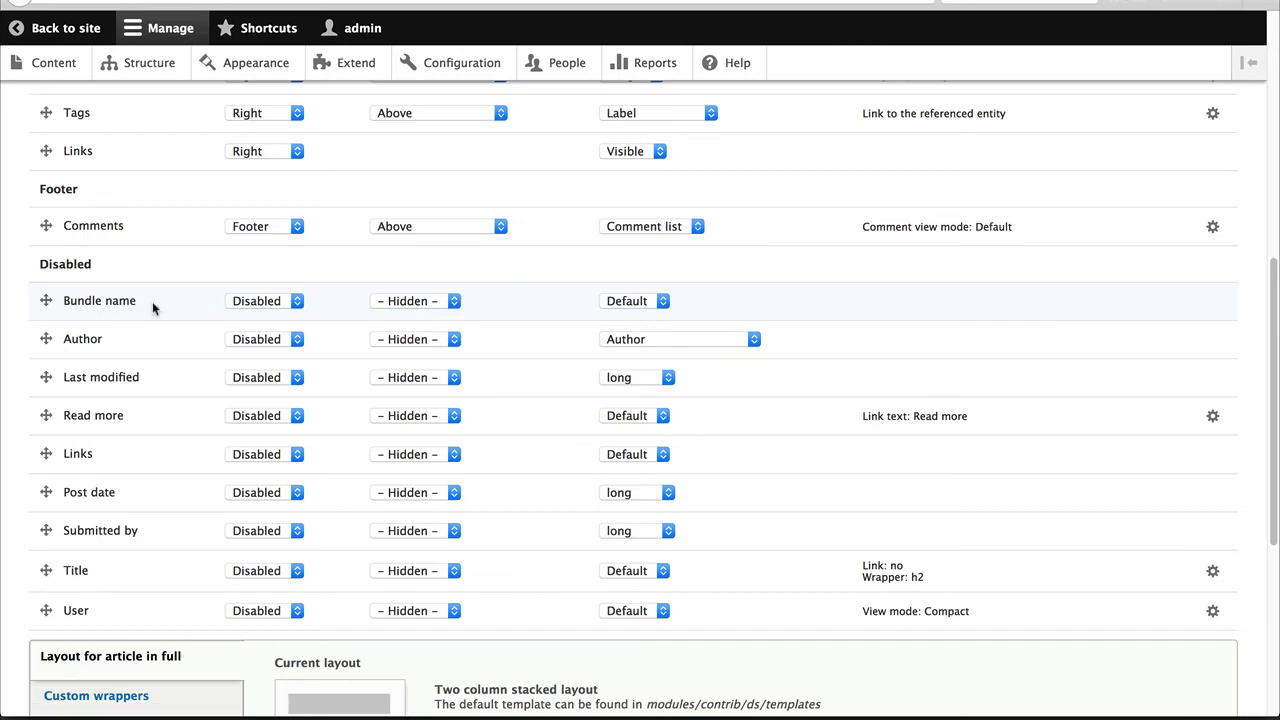
pyautogui.moveTo(47, 571); pyautogui.dragTo(46, 223)
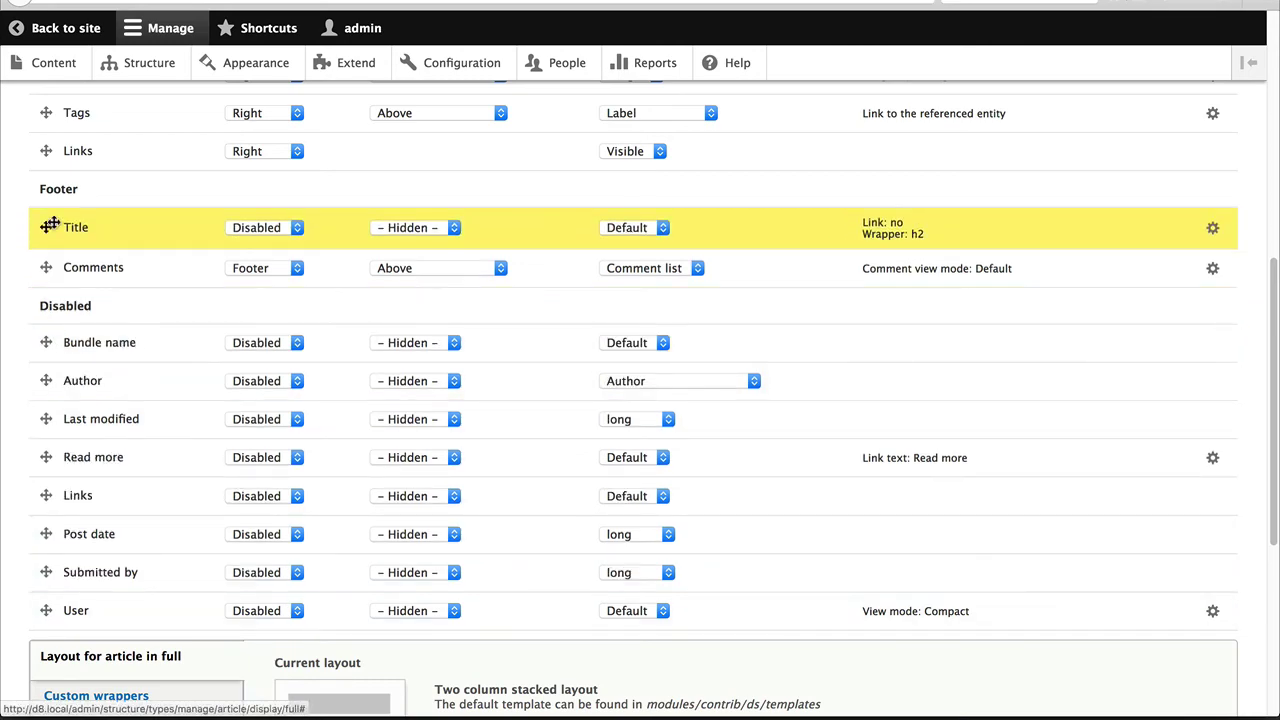
pyautogui.scroll(5, 46, 223)
pyautogui.moveTo(50, 517); pyautogui.dragTo(72, 369)
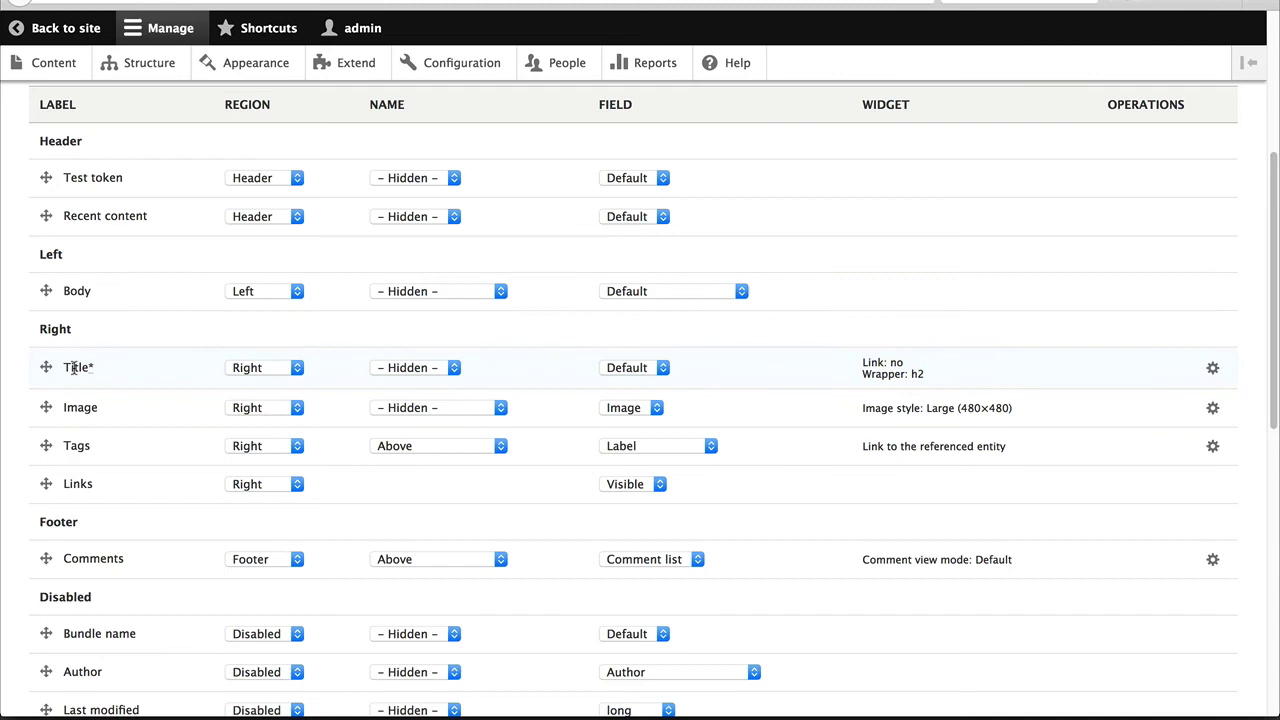
pyautogui.scroll(-10, 127, 400)
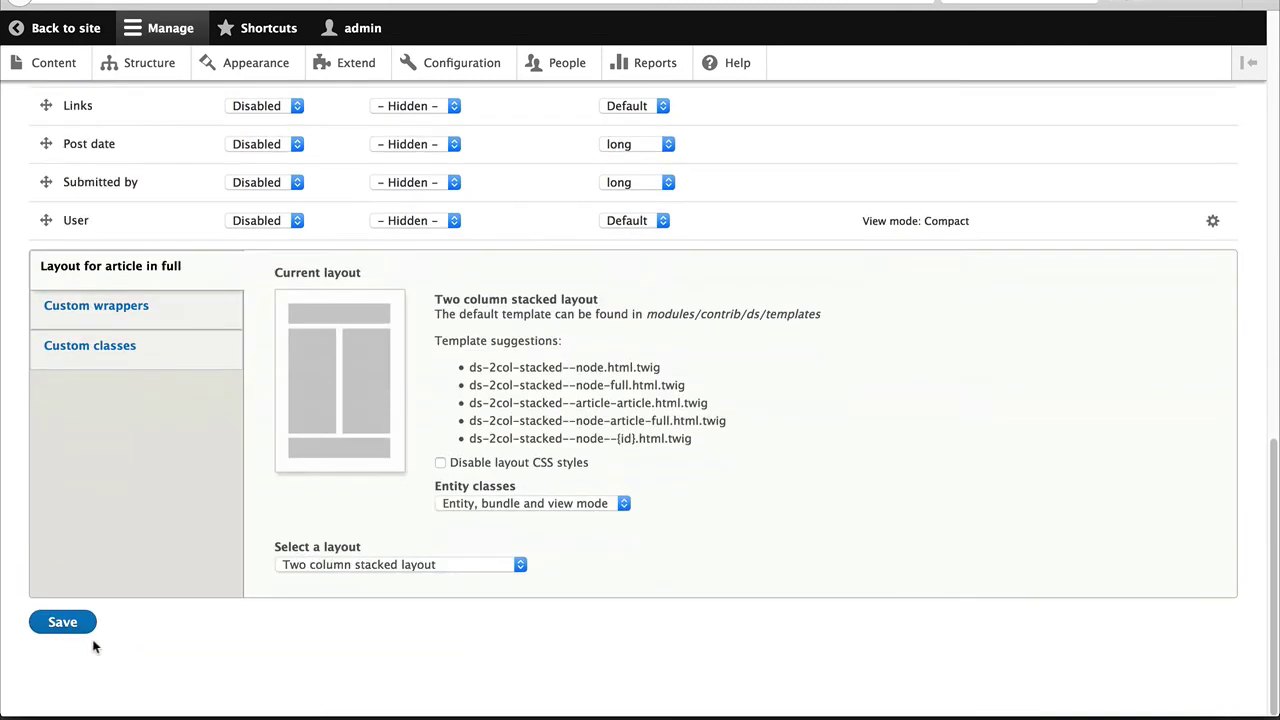
# Save the Article Full content layout and check the Title field settings without changing them.
pyautogui.click(62, 620)
pyautogui.scroll(3, 439, 443)
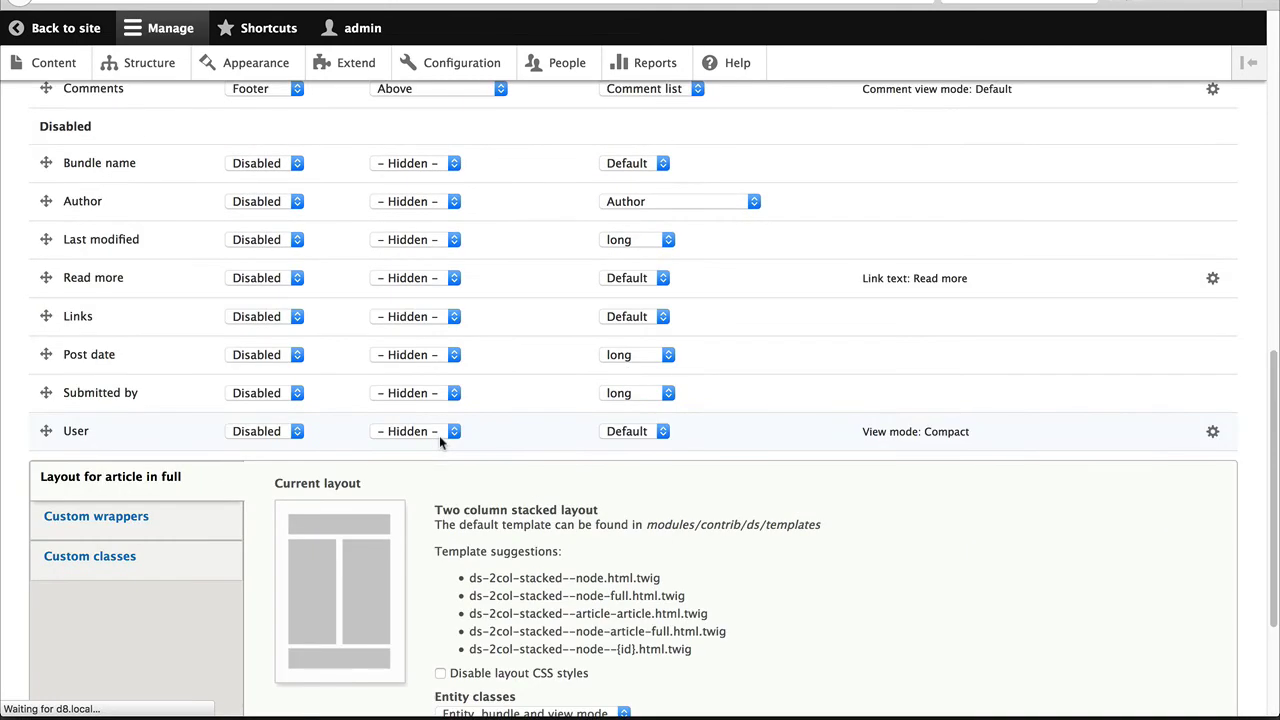
pyautogui.scroll(-5, 463, 439)
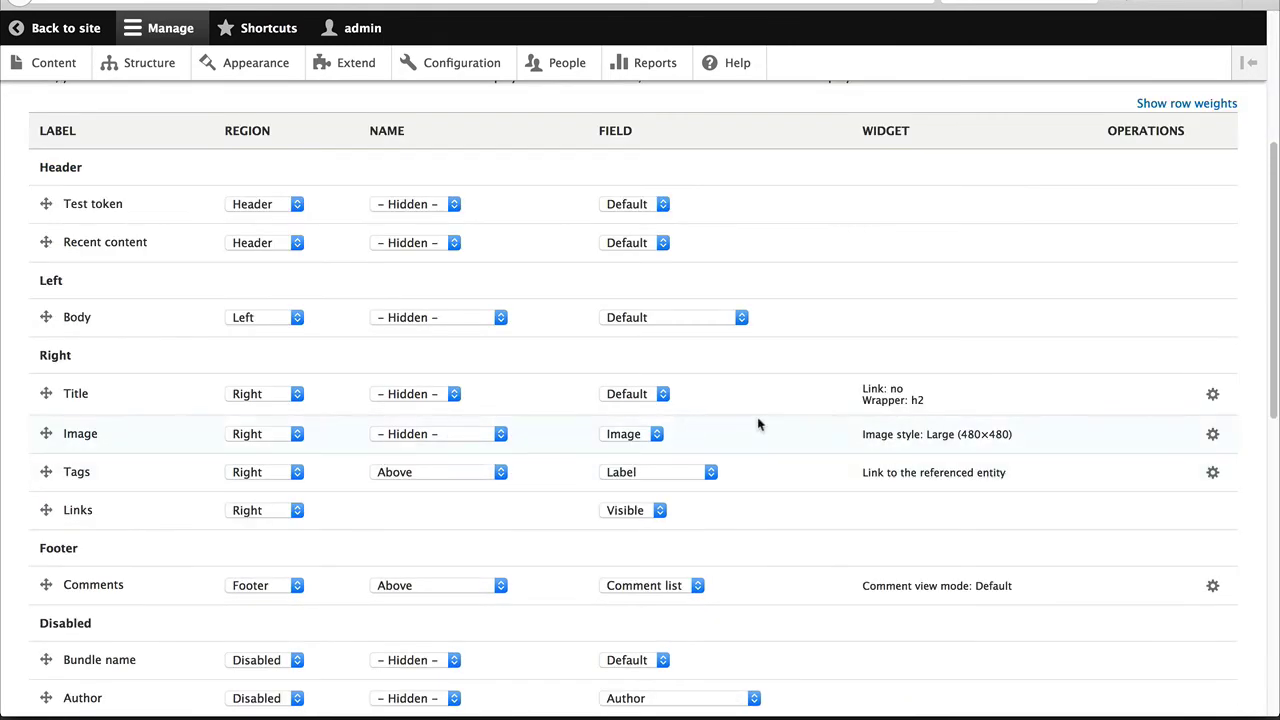
pyautogui.click(1212, 394)
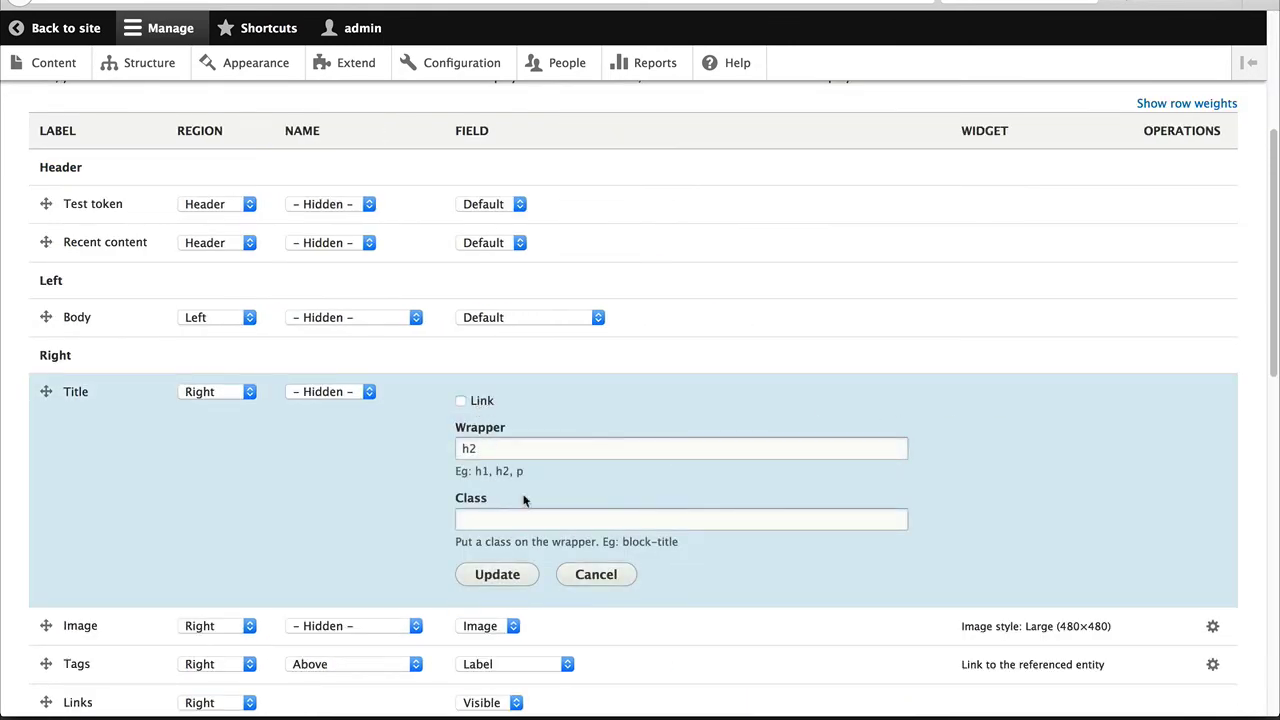
pyautogui.click(598, 576)
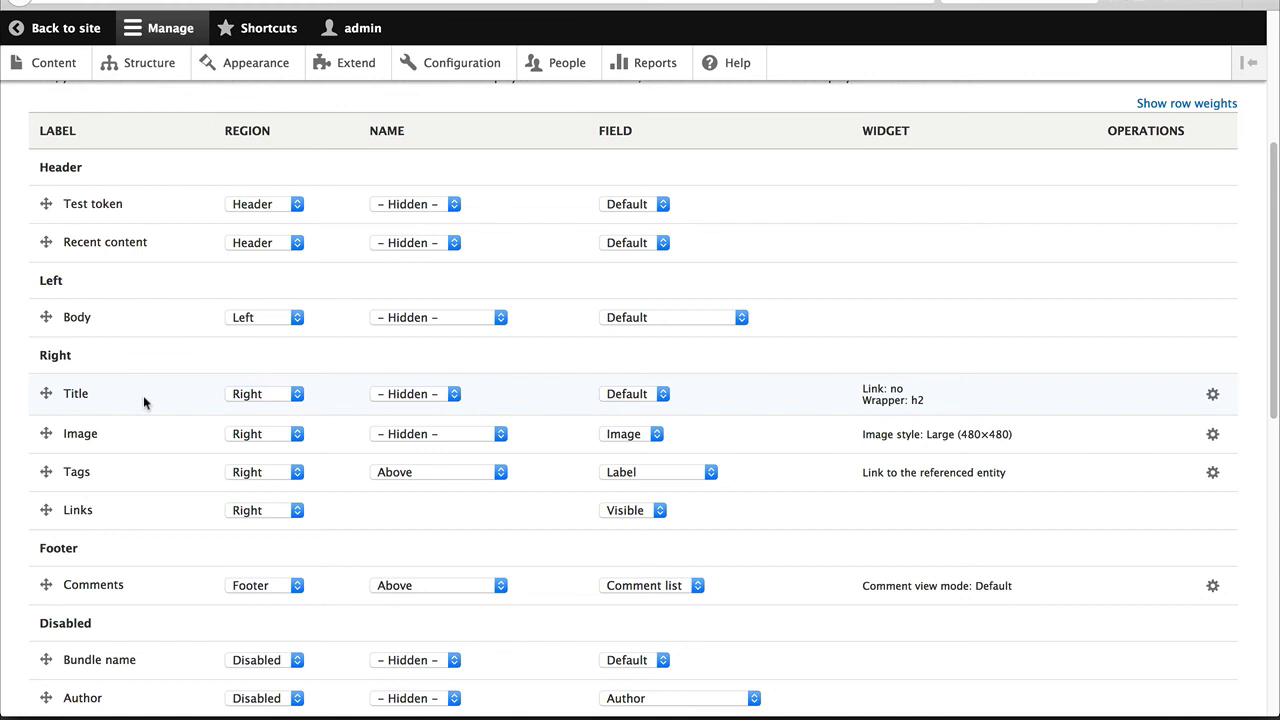
# Go to the Display Suite Fields list and start a new copy of a field.
pyautogui.click(137, 66)
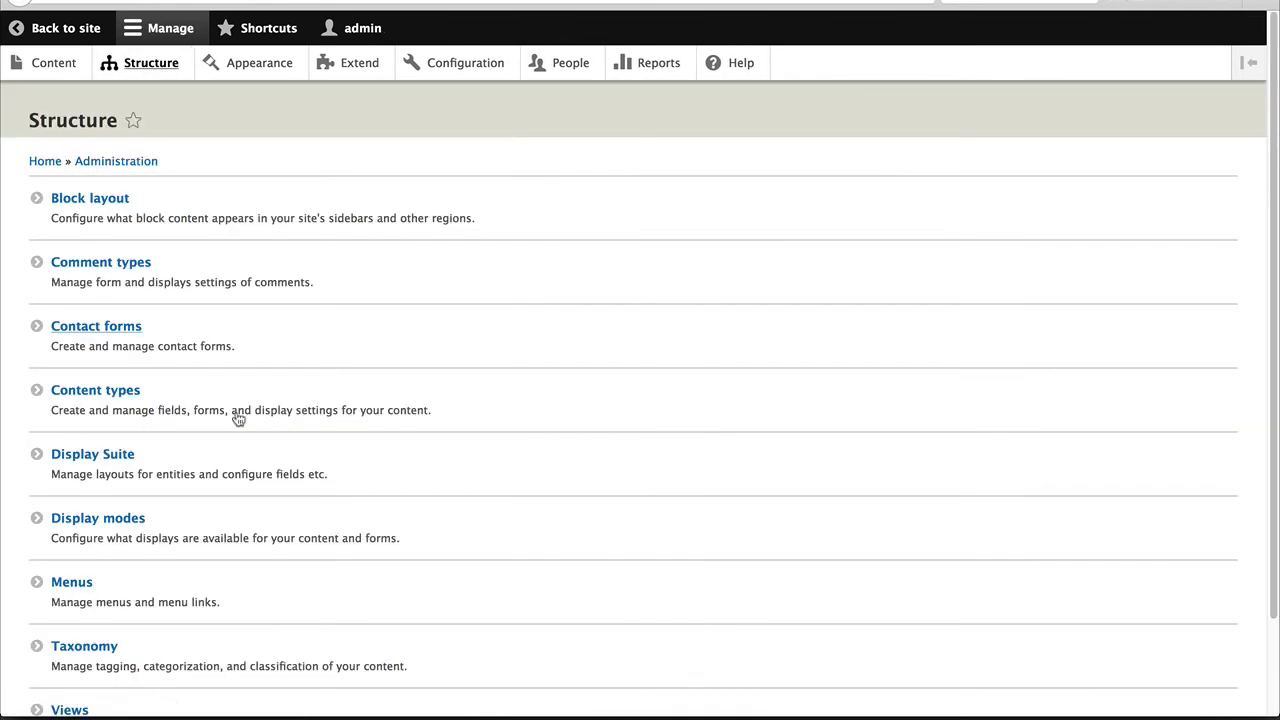
pyautogui.click(121, 519)
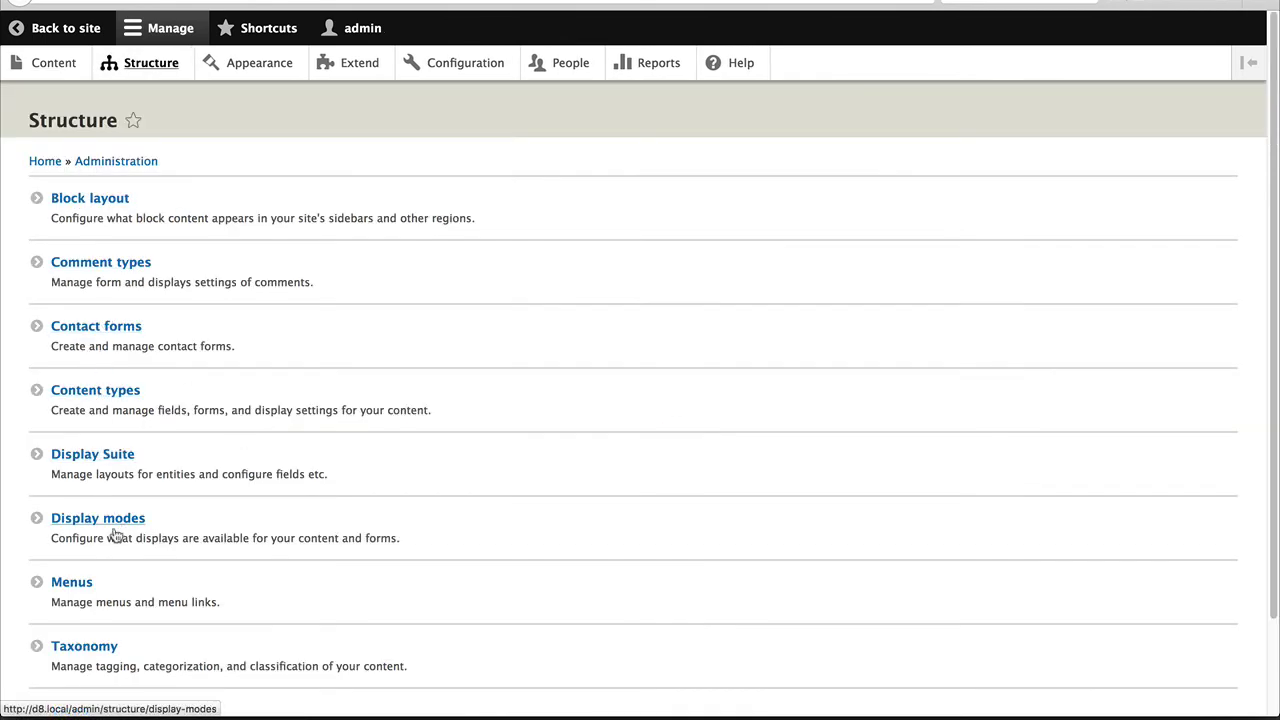
pyautogui.hotkey('alt', 'Left')
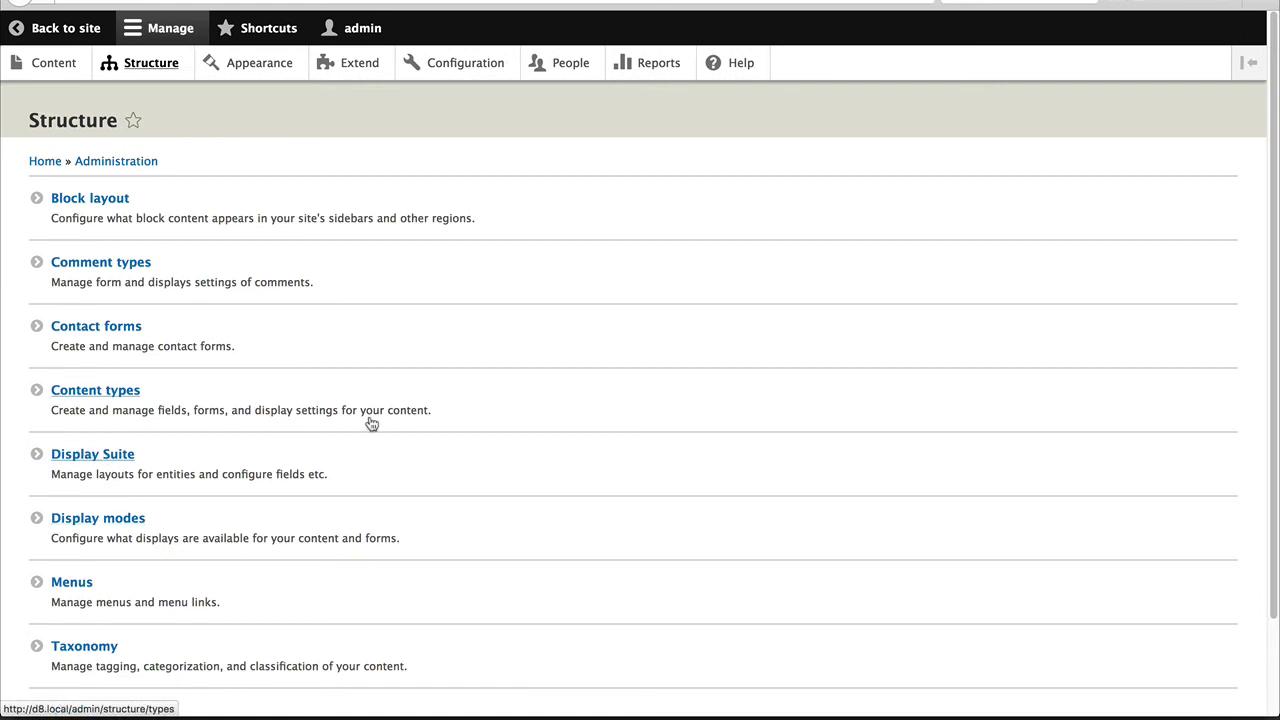
pyautogui.hotkey('alt', 'Left')
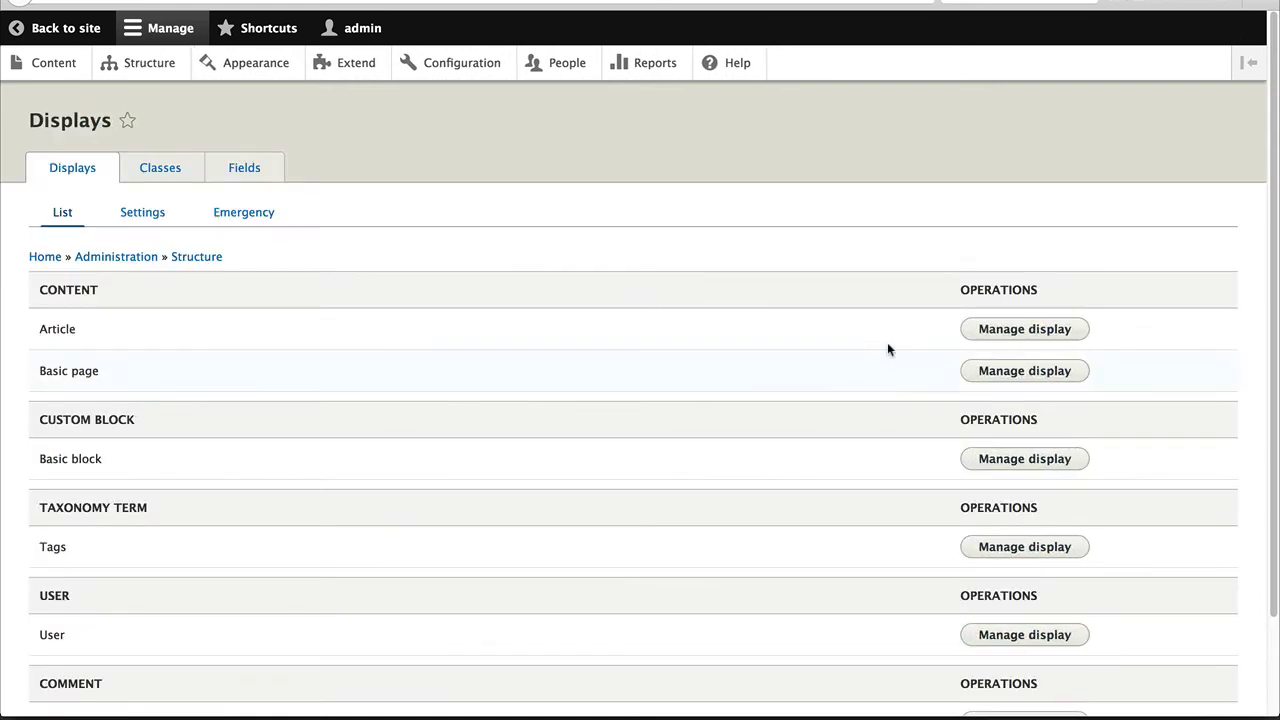
pyautogui.click(267, 176)
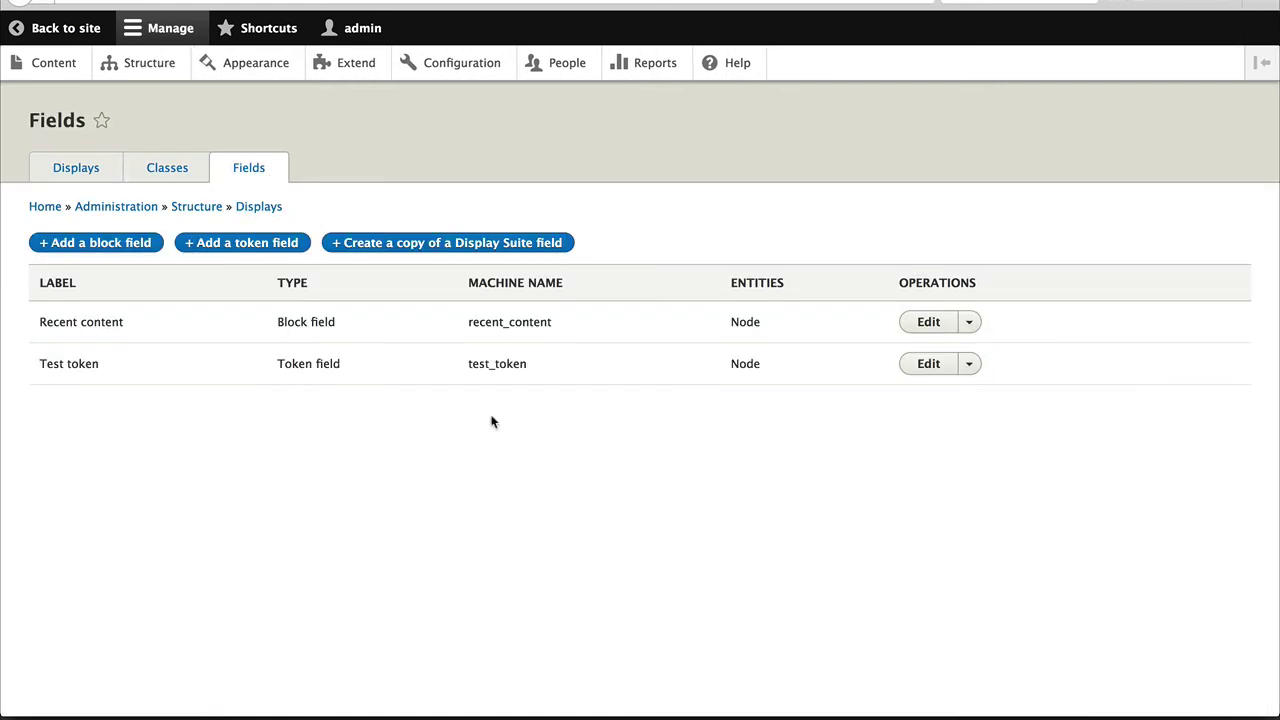
pyautogui.click(395, 250)
# Name the copy field 'Second title', enable it for Node, copy Node – Title, and save.
pyautogui.click(163, 214)
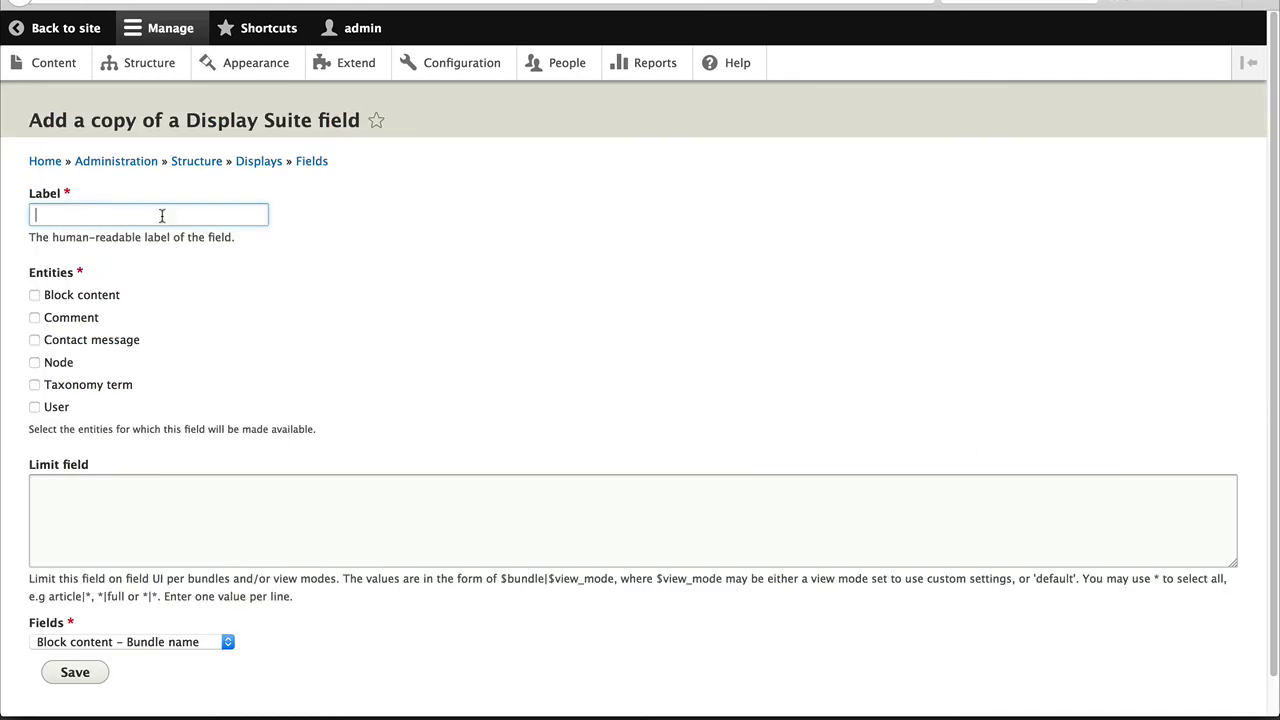
pyautogui.write('Sec')
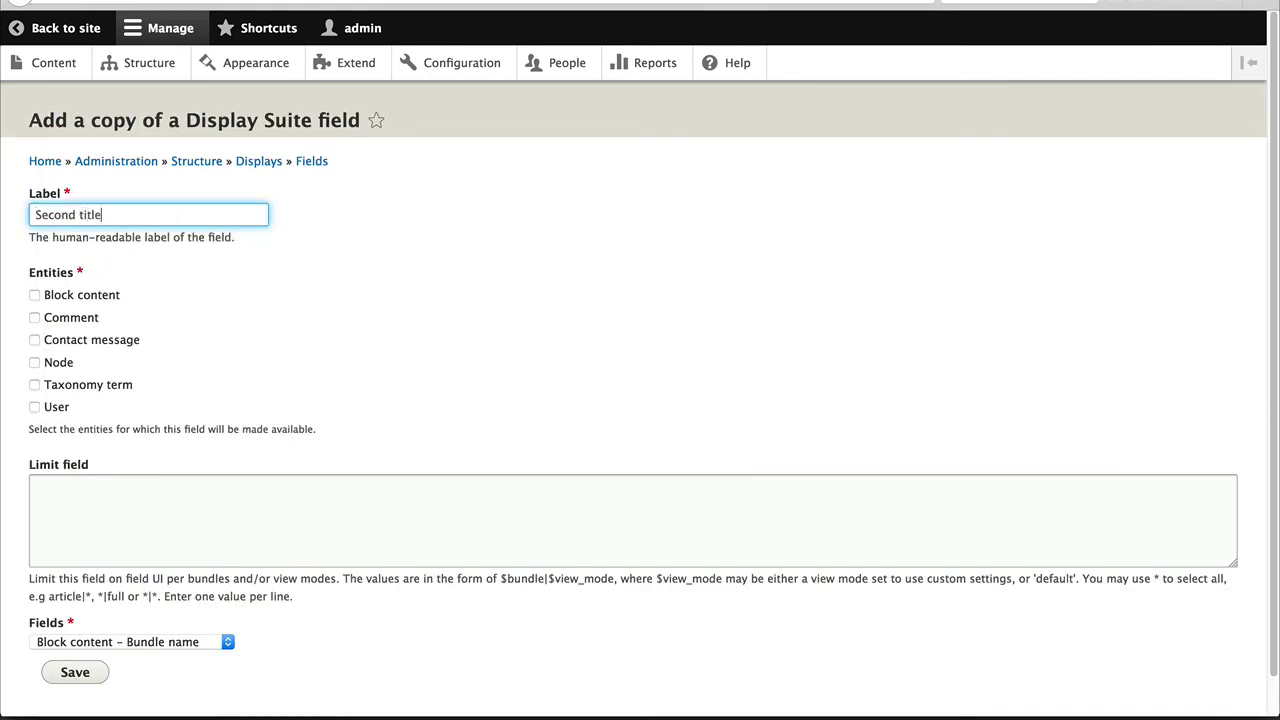
pyautogui.write('ond title')
pyautogui.click(58, 364)
pyautogui.scroll(-1, 67, 313)
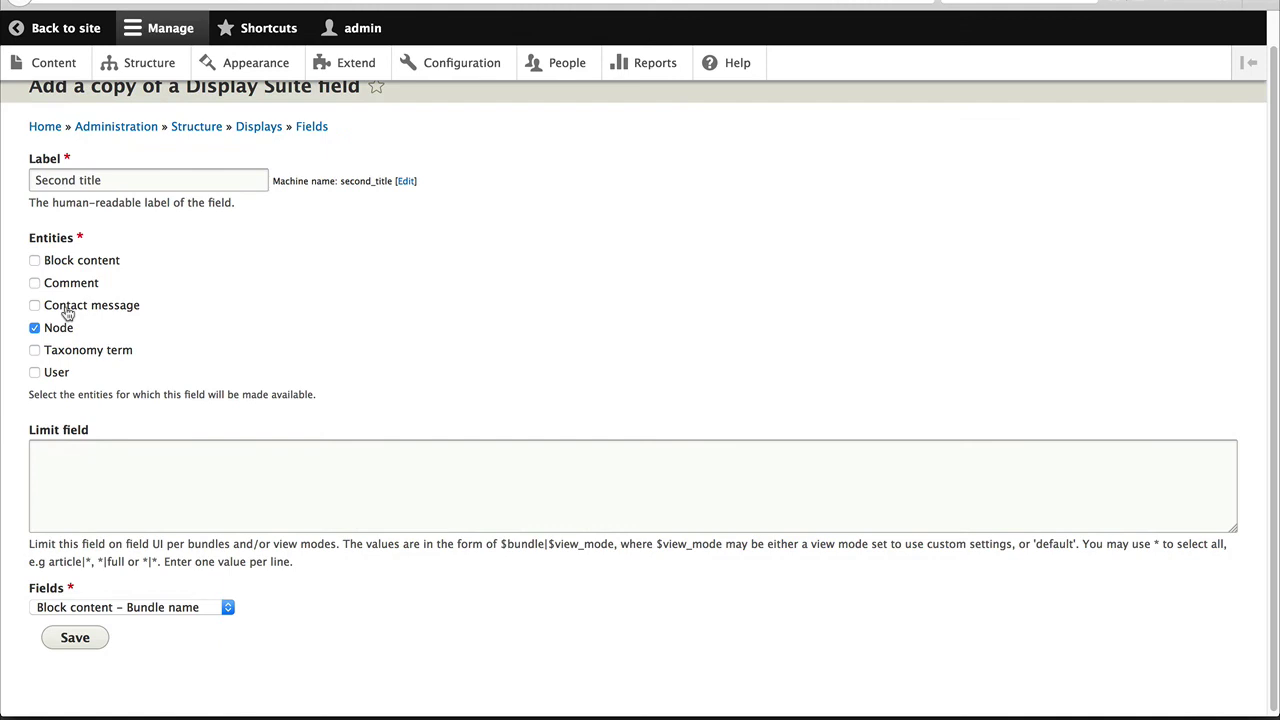
pyautogui.scroll(-1, 67, 313)
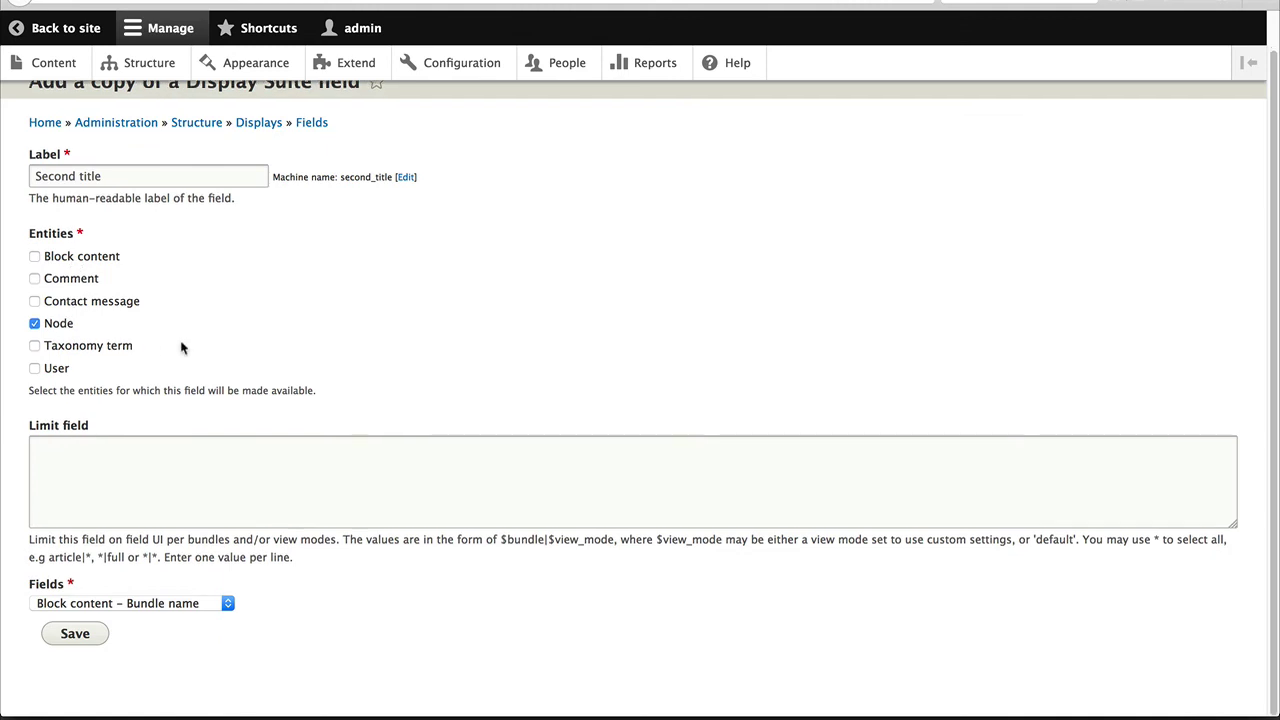
pyautogui.click(224, 604)
pyautogui.click(220, 603)
pyautogui.click(191, 606)
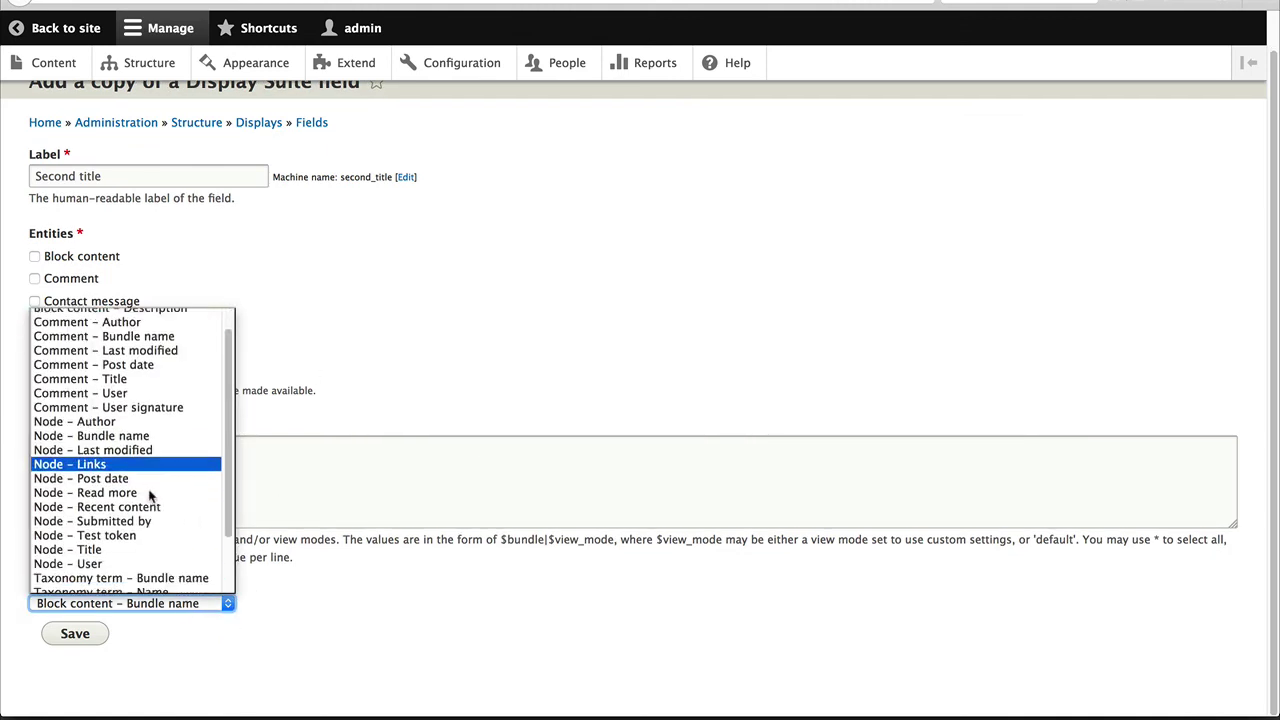
pyautogui.scroll(-3, 150, 495)
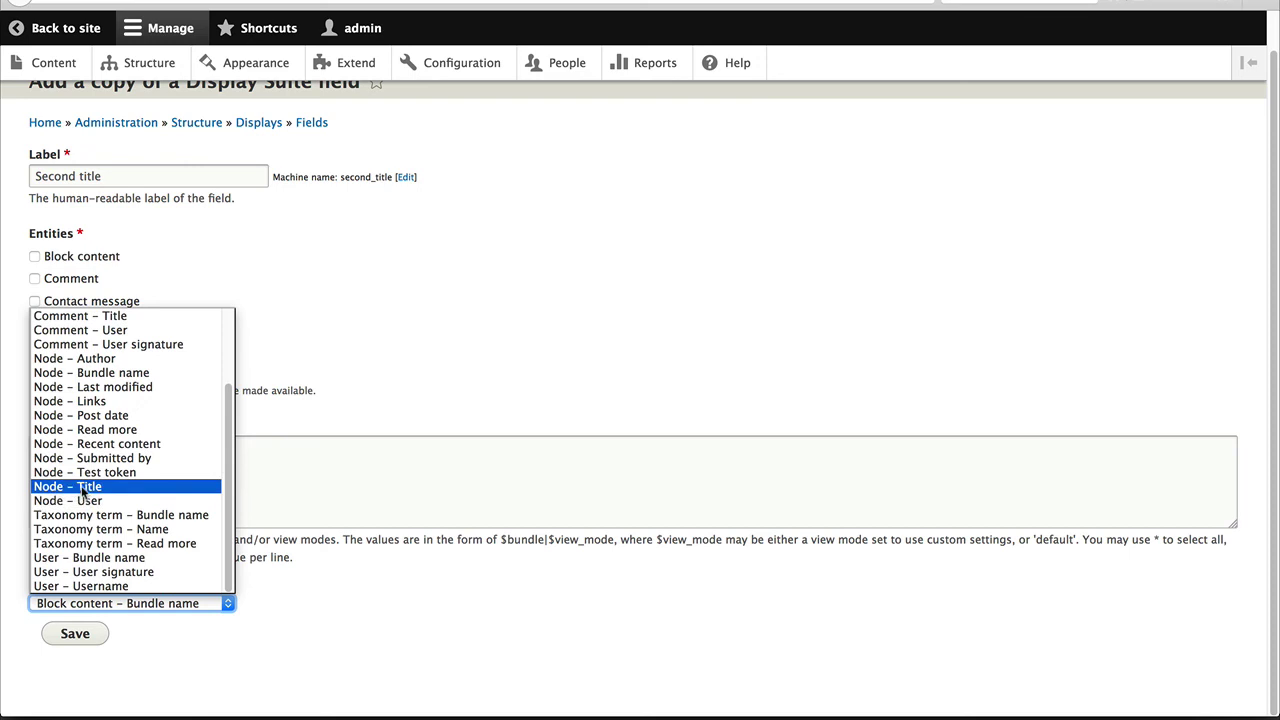
pyautogui.click(84, 490)
pyautogui.click(80, 634)
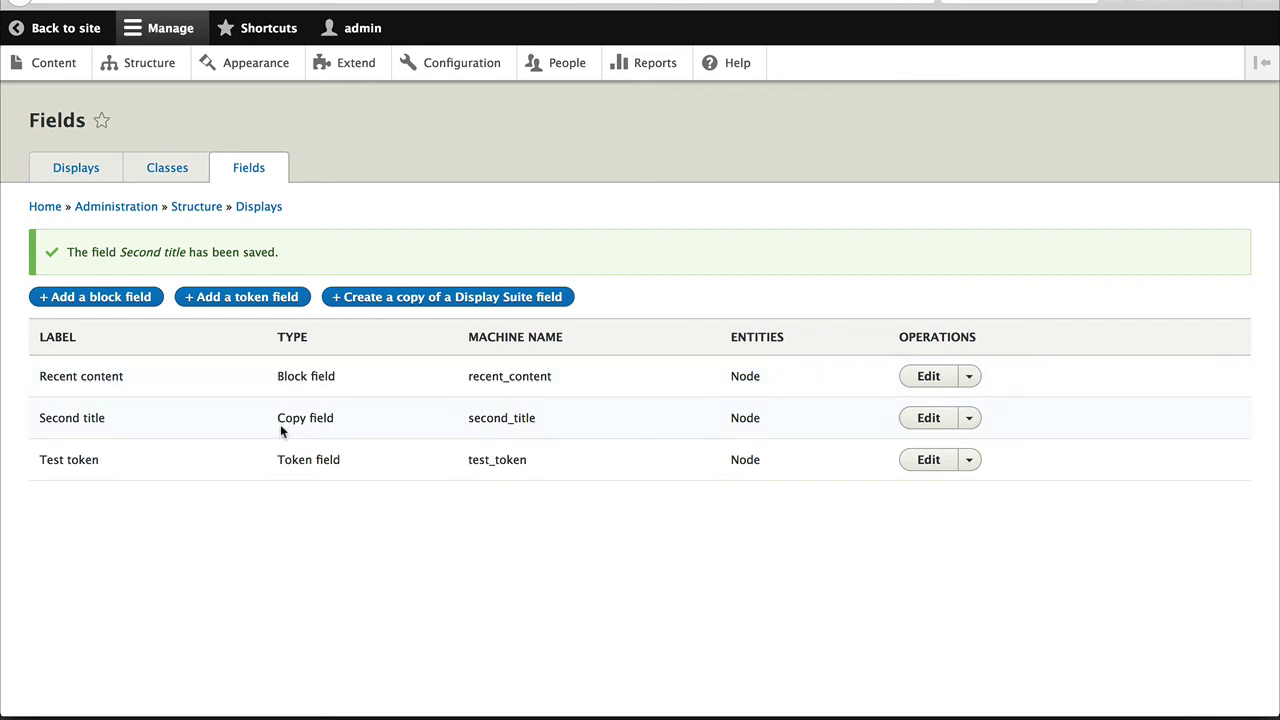
# Open the Article content type's Full content display settings.
pyautogui.click(70, 170)
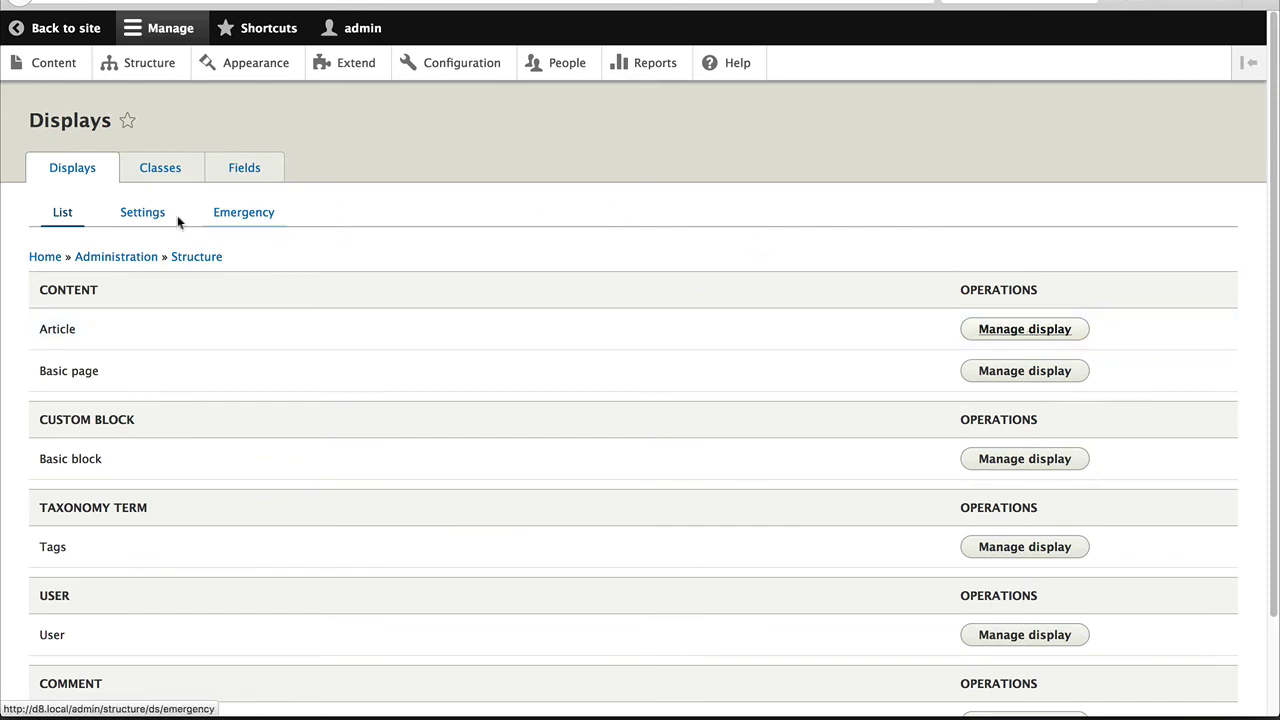
pyautogui.click(170, 212)
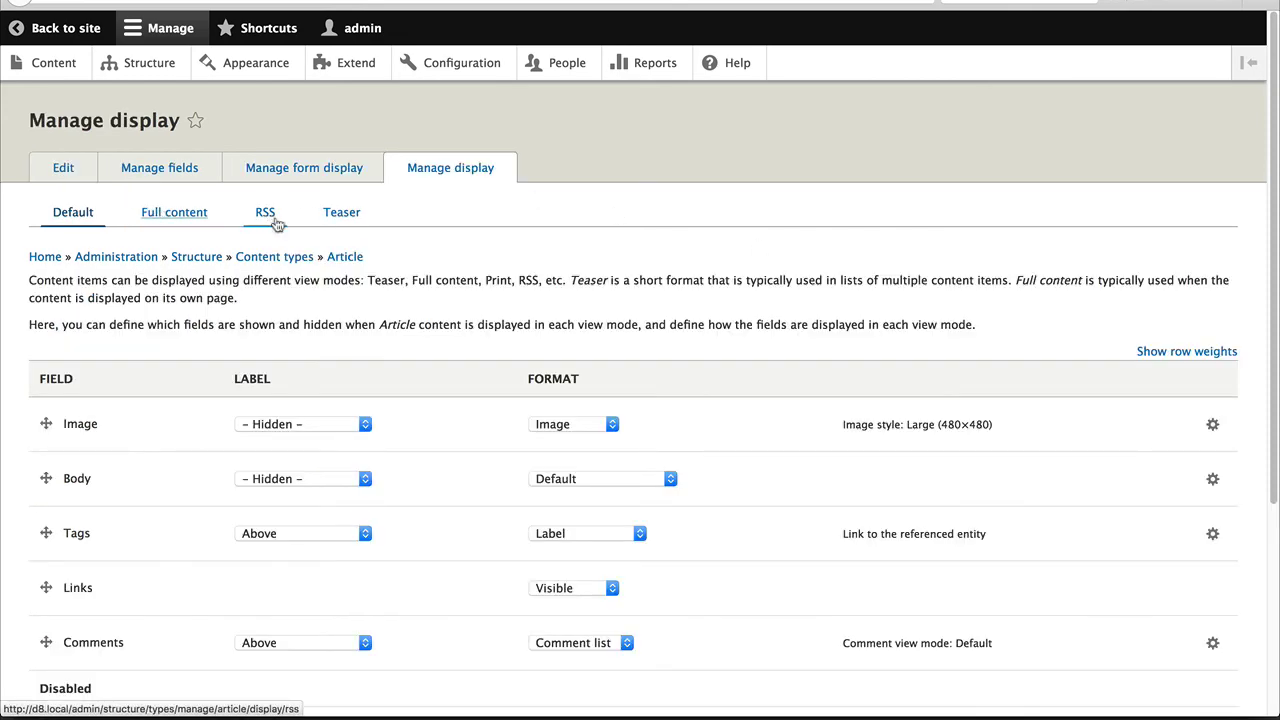
pyautogui.click(265, 212)
pyautogui.scroll(-5, 355, 300)
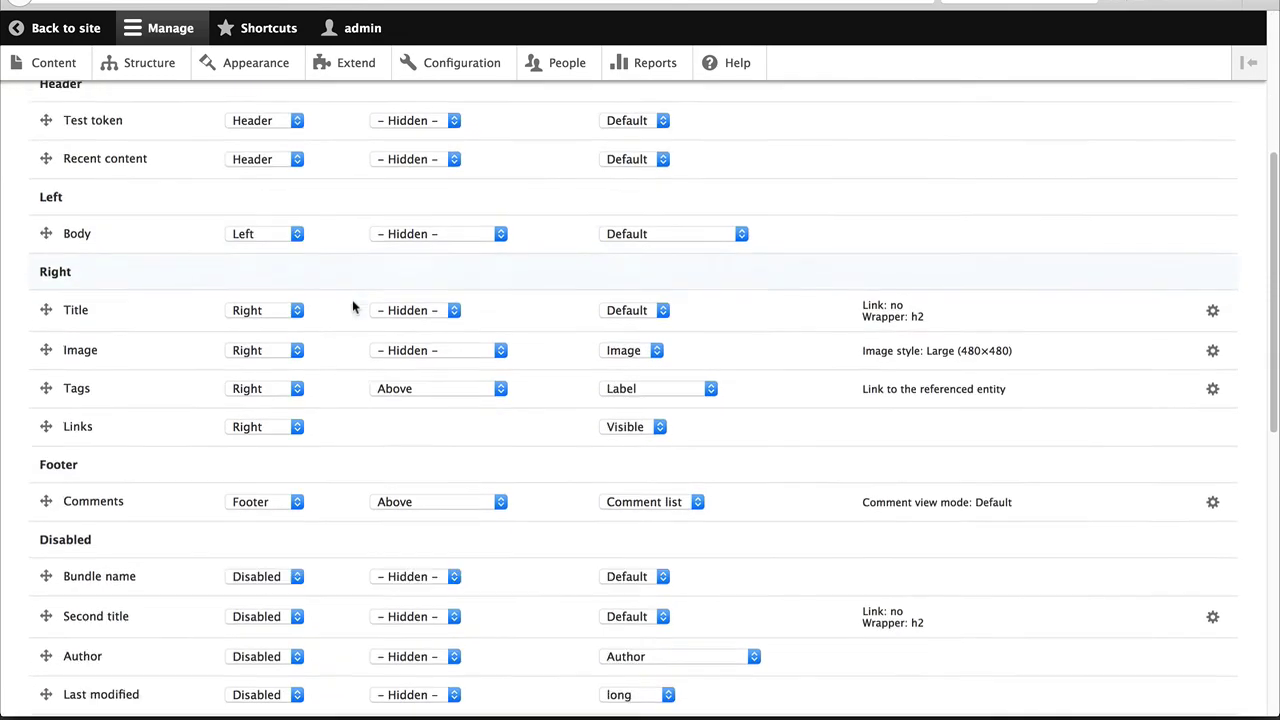
pyautogui.scroll(-2, 358, 304)
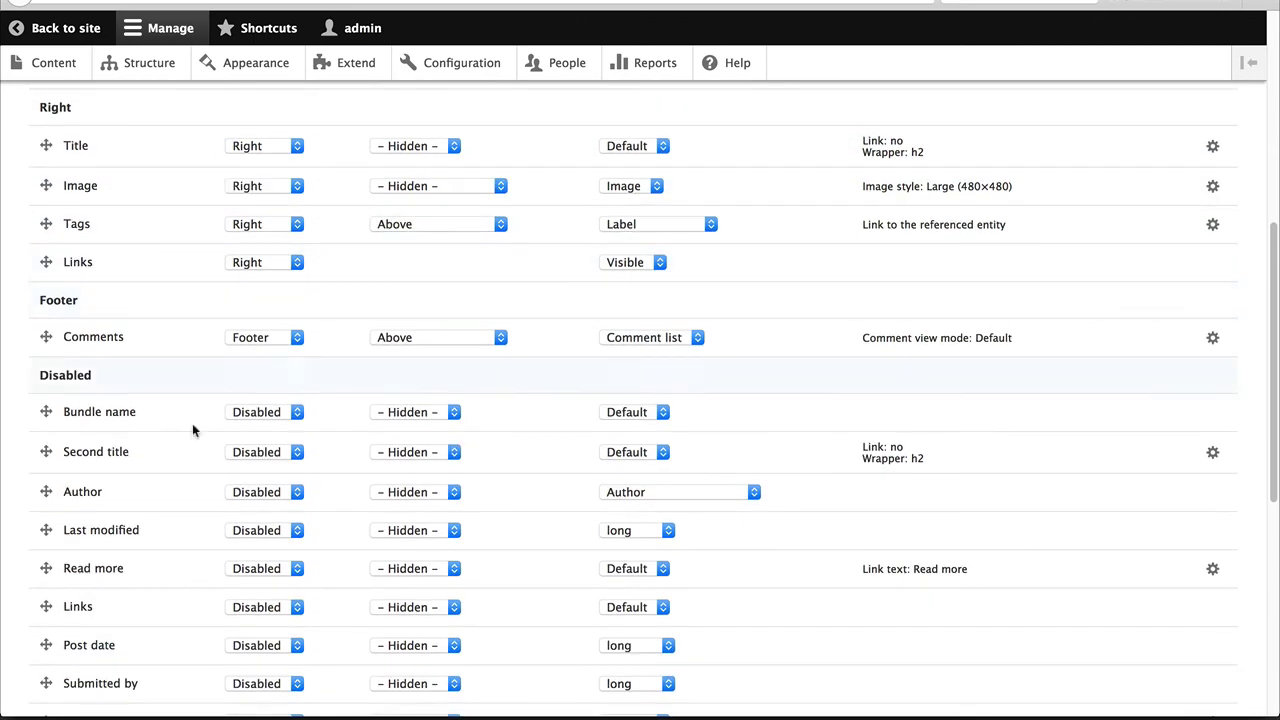
# Move Second title from Disabled into the Left region above Body and save.
pyautogui.moveTo(40, 449); pyautogui.dragTo(54, 171)
pyautogui.scroll(3, 60, 280)
pyautogui.moveTo(45, 372); pyautogui.dragTo(45, 301)
pyautogui.scroll(-10, 141, 342)
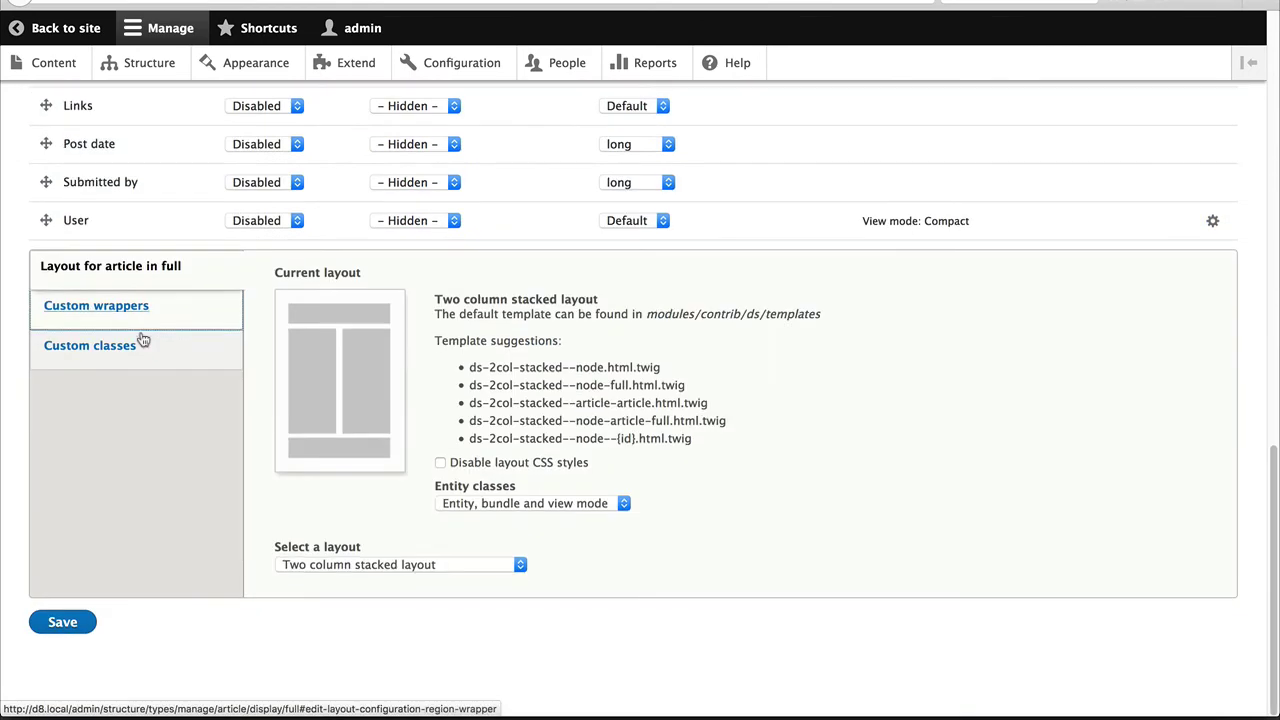
pyautogui.click(62, 622)
pyautogui.scroll(3, 390, 355)
pyautogui.click(38, 63)
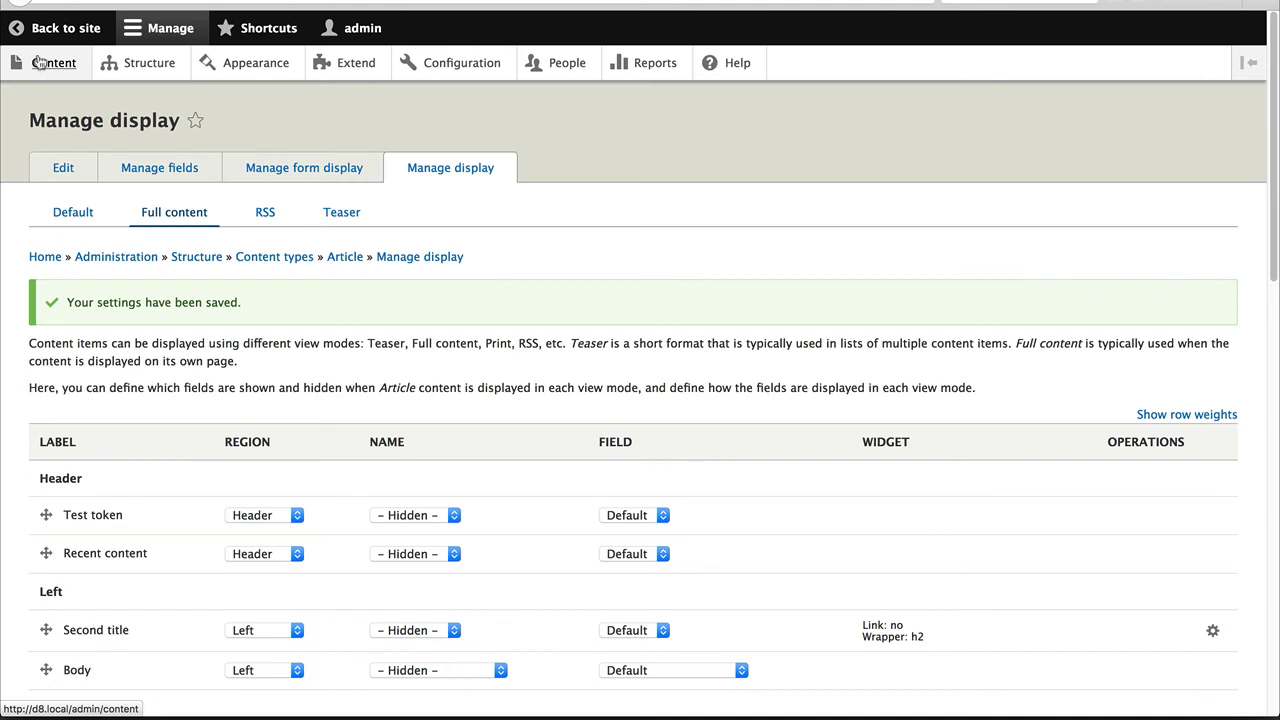
# Open the Test article page and check its title appears in the left and right columns.
pyautogui.click(38, 63)
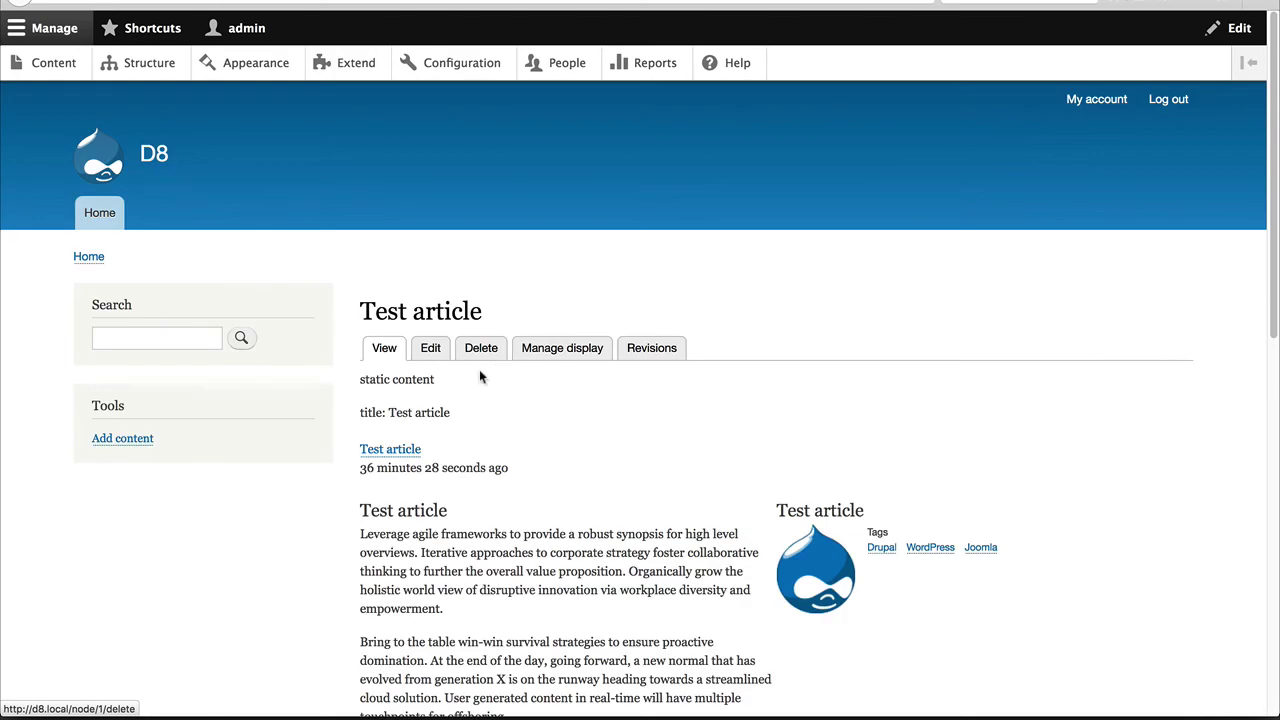
pyautogui.scroll(-3, 479, 370)
pyautogui.moveTo(447, 385); pyautogui.dragTo(350, 392)
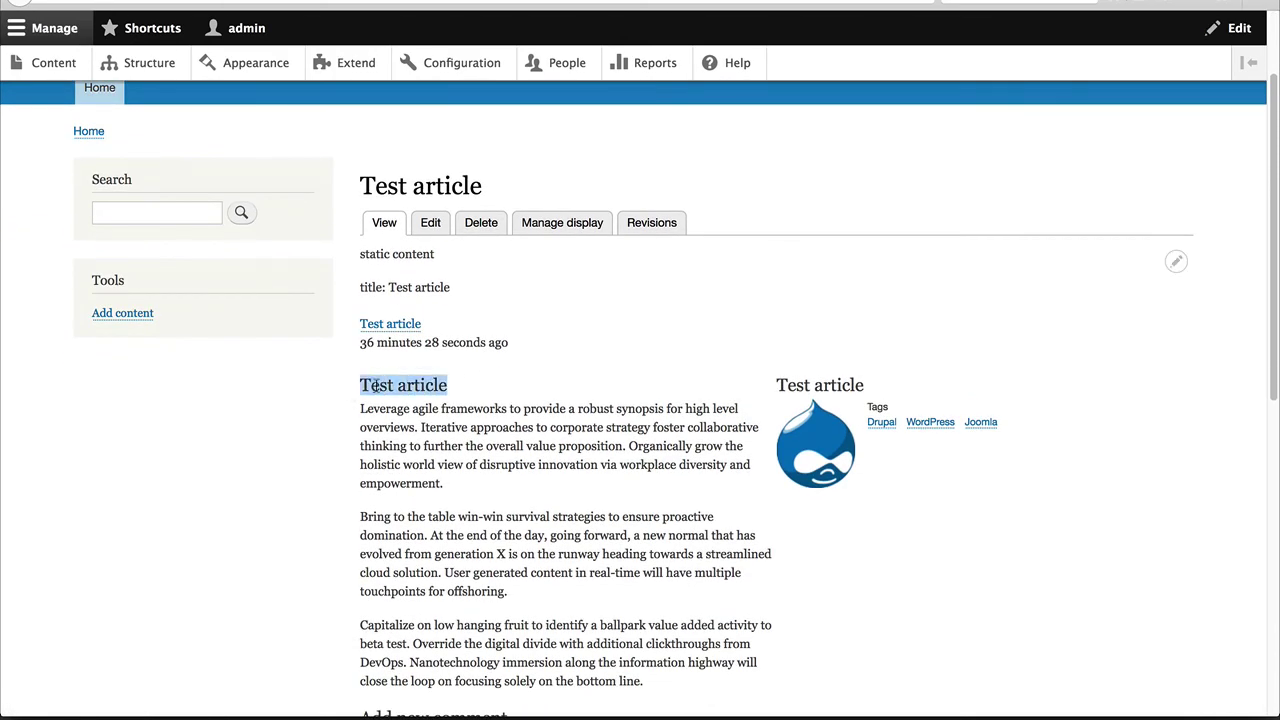
pyautogui.click(360, 390)
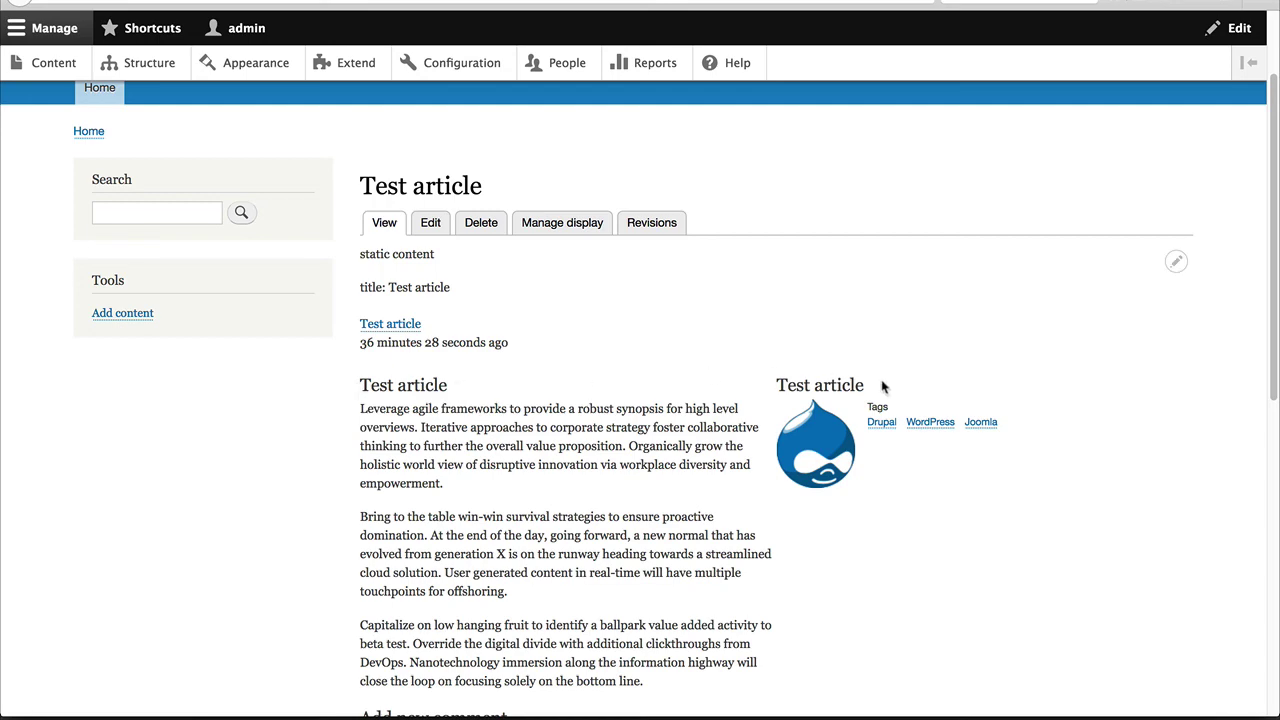